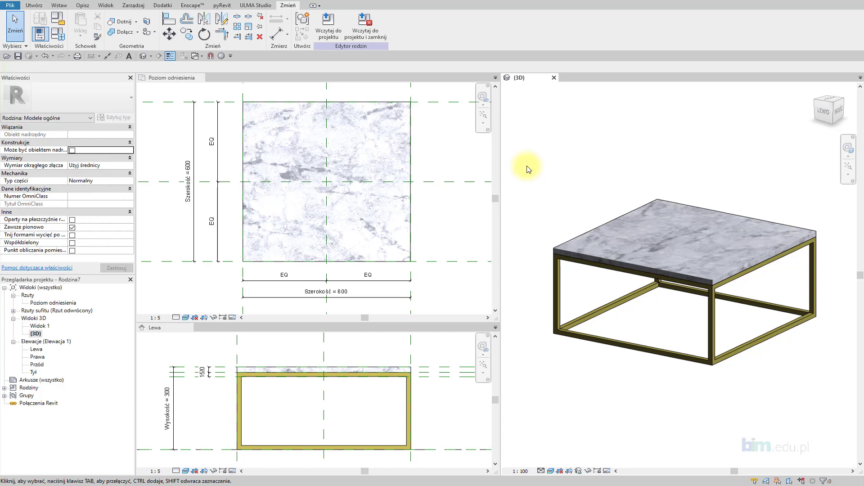
Create a new family from the 'Model ogólny (metryczny).rft' Generic Model template
{"action": "key", "text": "ctrl+d"}
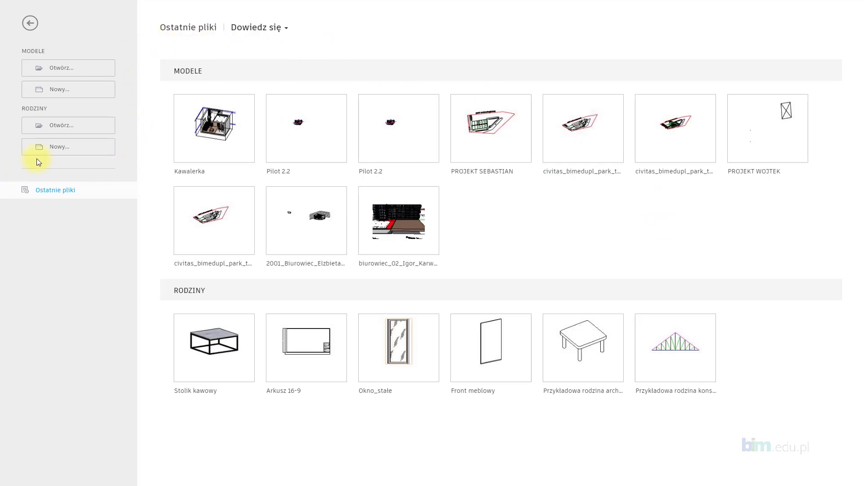
{"action": "left_click", "coordinate": [61, 148]}
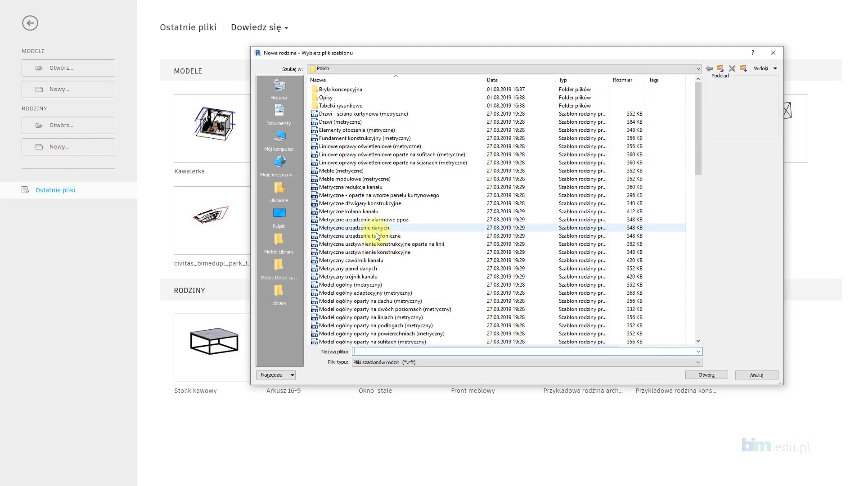
{"action": "left_click", "coordinate": [352, 286]}
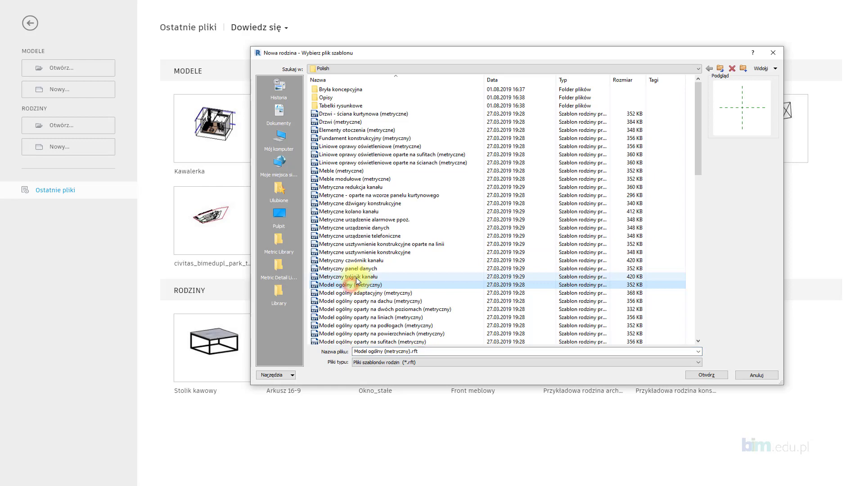
{"action": "left_click", "coordinate": [713, 376]}
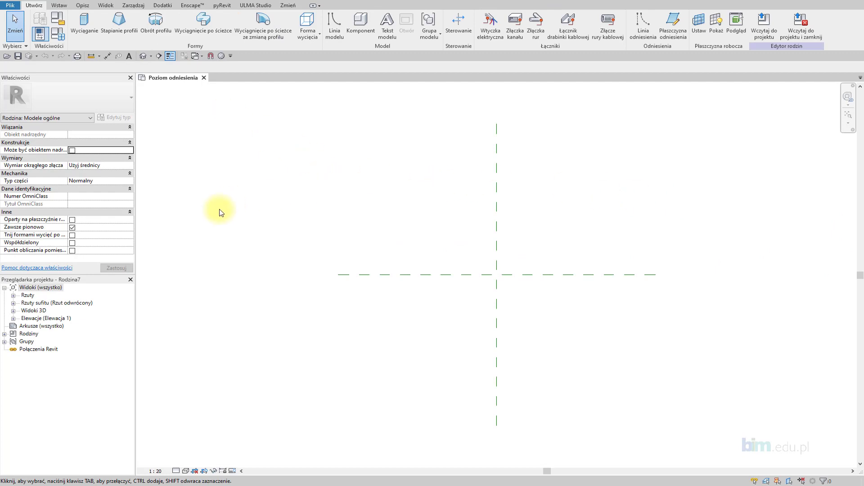
Open the Reference Level plan and draw the upper horizontal and left vertical reference planes
{"action": "double_click", "coordinate": [27, 296]}
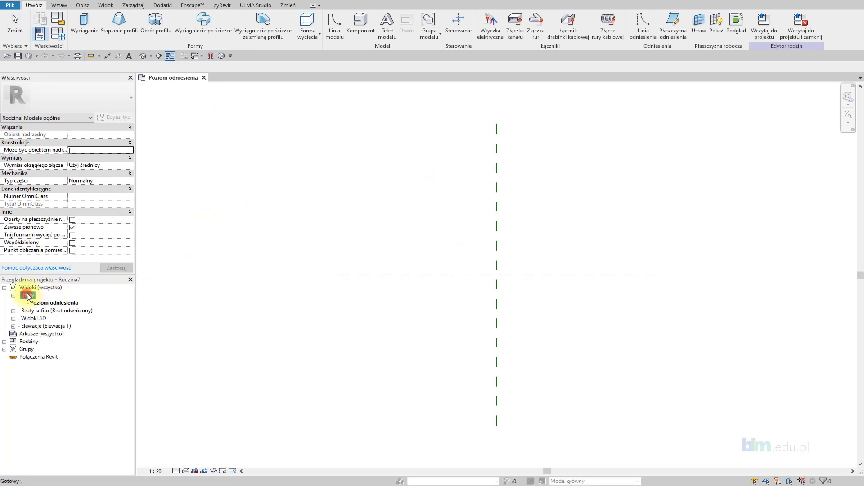
{"action": "left_click", "coordinate": [53, 302]}
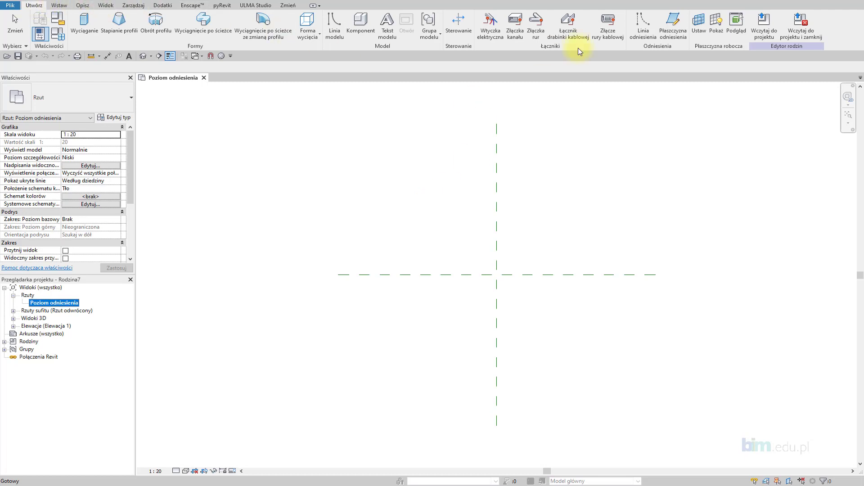
{"action": "left_click", "coordinate": [678, 31]}
{"action": "left_click", "coordinate": [416, 199]}
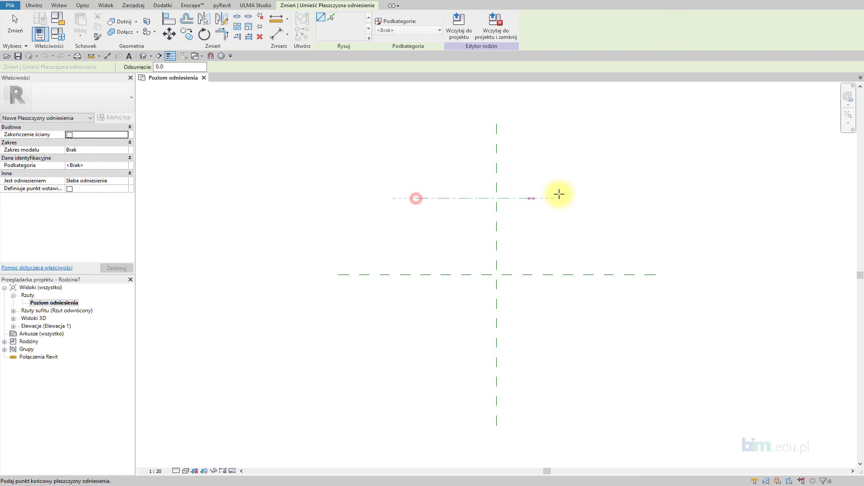
{"action": "left_click", "coordinate": [593, 197]}
{"action": "left_click", "coordinate": [429, 177]}
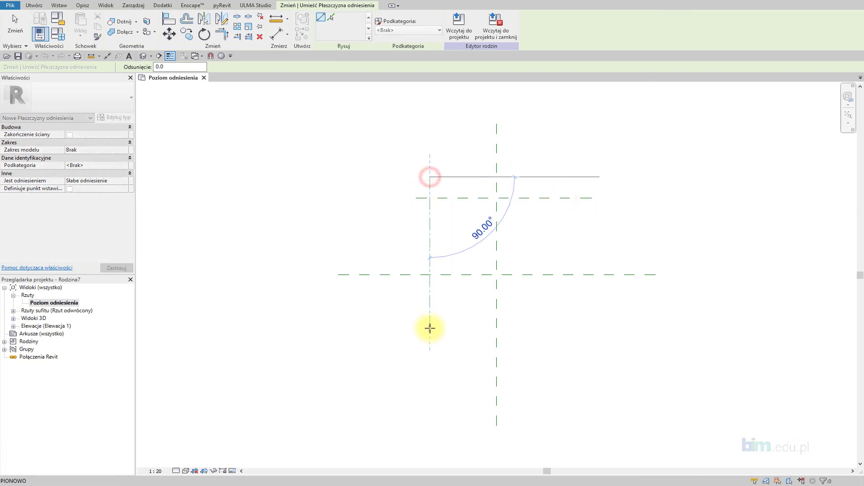
{"action": "left_click", "coordinate": [430, 343]}
Draw the lower horizontal and right vertical reference planes to close the rectangle
{"action": "left_click", "coordinate": [402, 333]}
{"action": "left_click", "coordinate": [598, 334]}
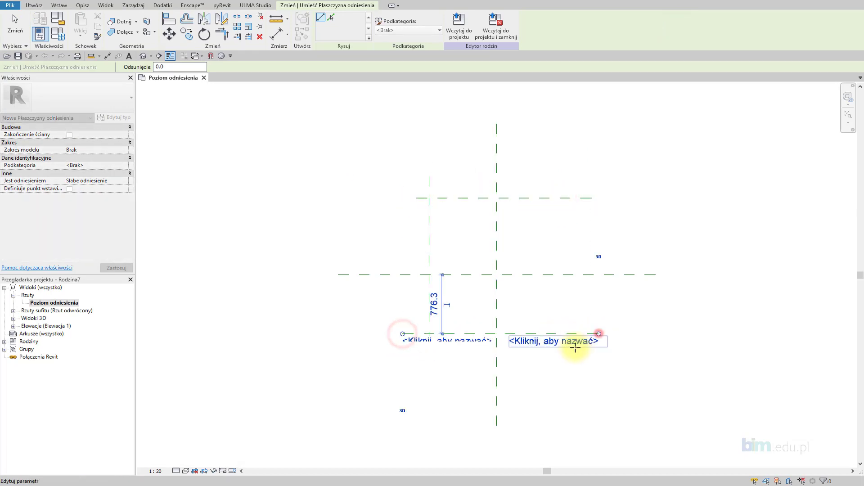
{"action": "left_click", "coordinate": [578, 363]}
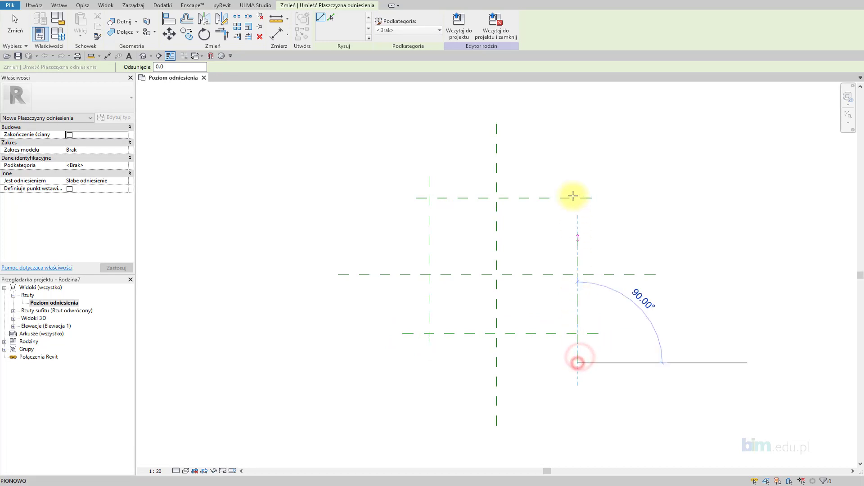
{"action": "left_click", "coordinate": [572, 170]}
{"action": "key", "text": "Escape"}
{"action": "key", "text": "Escape"}
{"action": "mouse_move", "coordinate": [461, 218]}
{"action": "middle_mouse_down"}
{"action": "mouse_move", "coordinate": [471, 214]}
{"action": "mouse_move", "coordinate": [436, 205]}
{"action": "middle_mouse_up"}
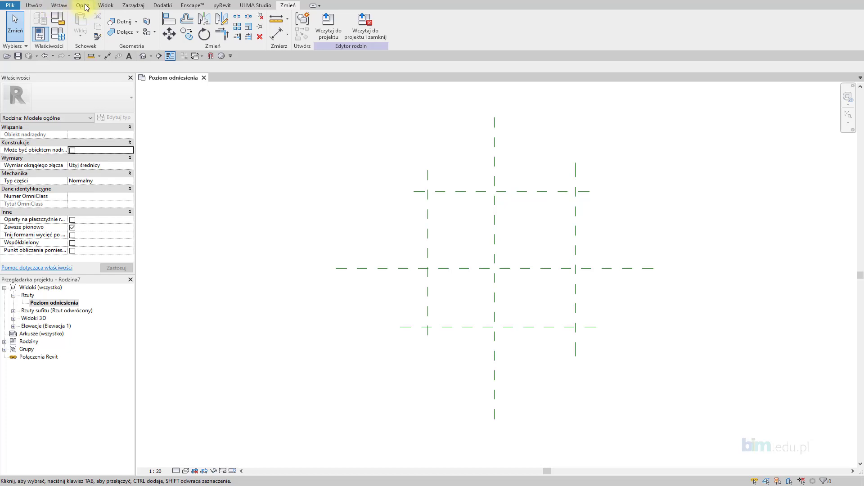
Place an aligned dimension chain across the top, centre and bottom horizontal planes
{"action": "left_click", "coordinate": [82, 5]}
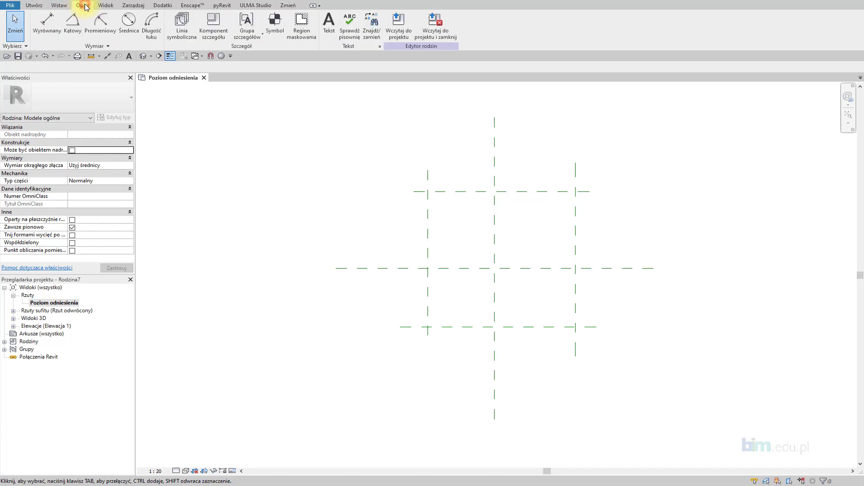
{"action": "left_click", "coordinate": [45, 25]}
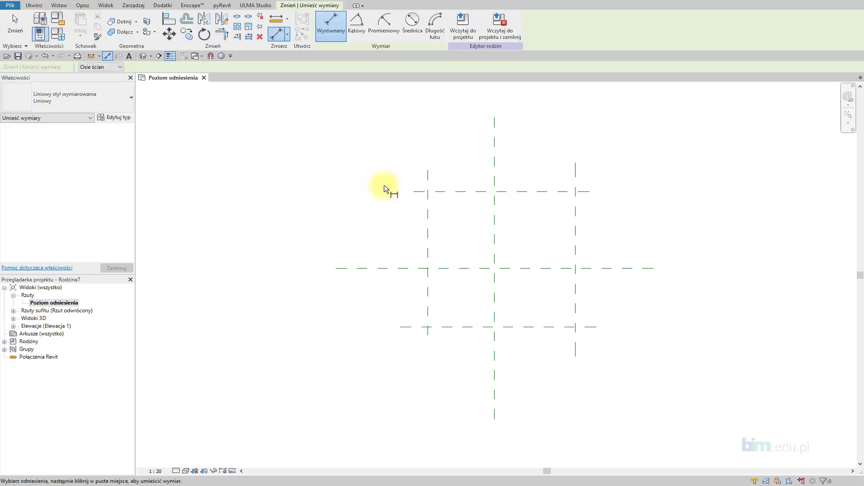
{"action": "left_click", "coordinate": [448, 195]}
{"action": "left_click", "coordinate": [453, 269]}
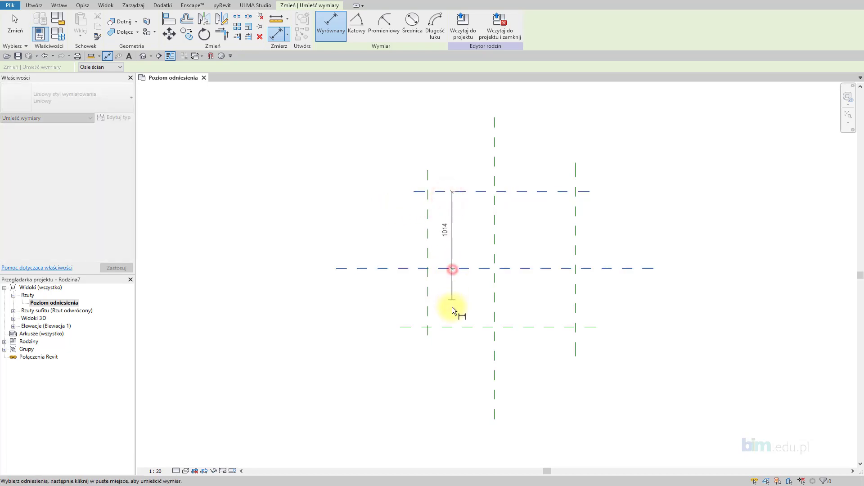
{"action": "left_click", "coordinate": [450, 328]}
{"action": "left_click", "coordinate": [377, 353]}
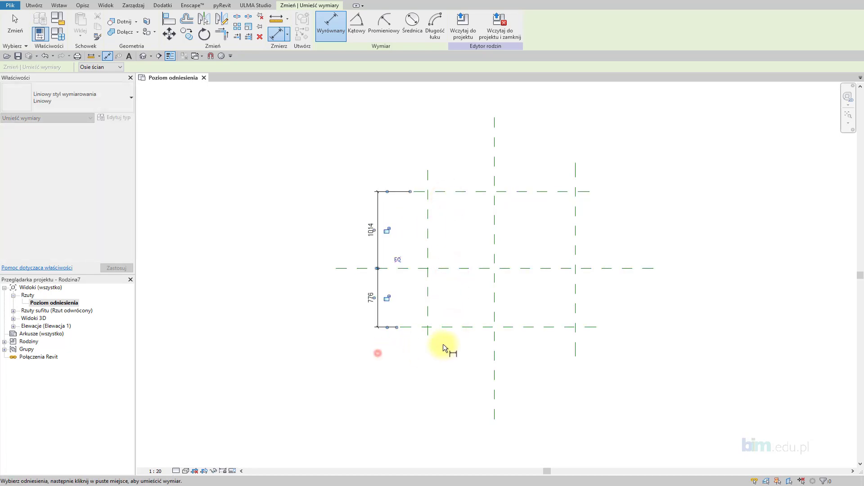
Place a second dimension chain across the left, centre and right vertical planes
{"action": "left_click", "coordinate": [427, 303]}
{"action": "left_click", "coordinate": [494, 305]}
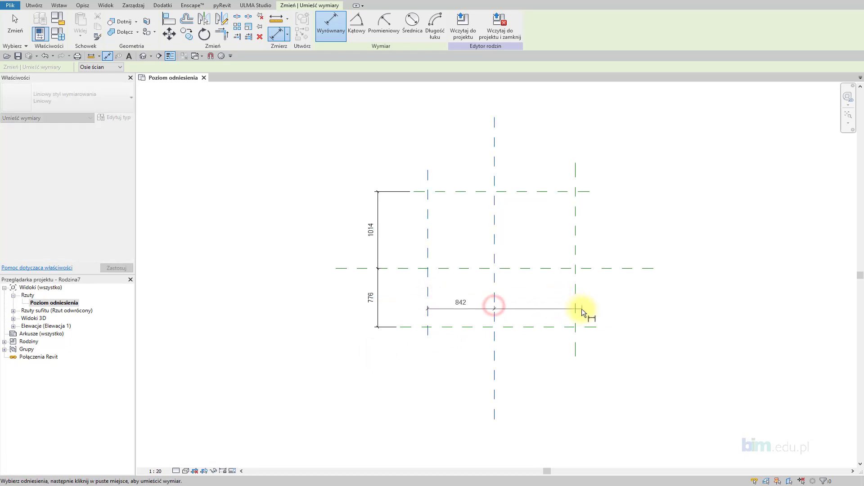
{"action": "left_click", "coordinate": [576, 310]}
{"action": "left_click", "coordinate": [641, 376]}
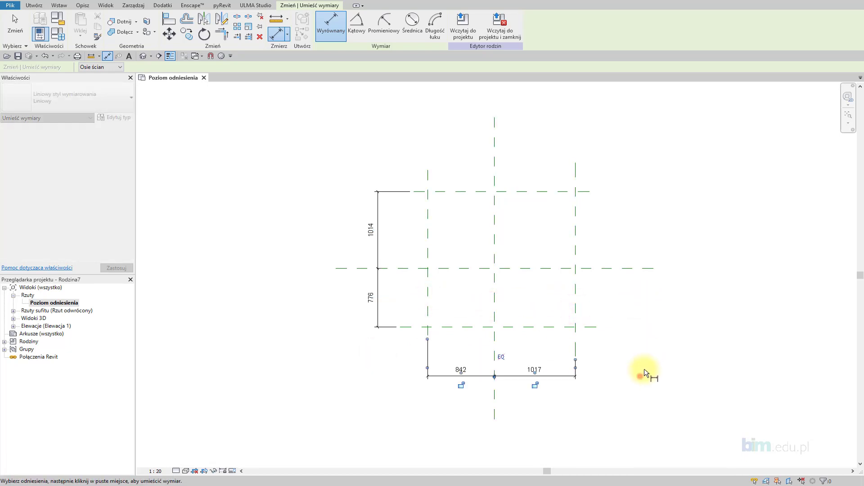
{"action": "middle_click_drag", "start_coordinate": [553, 289], "coordinate": [562, 262]}
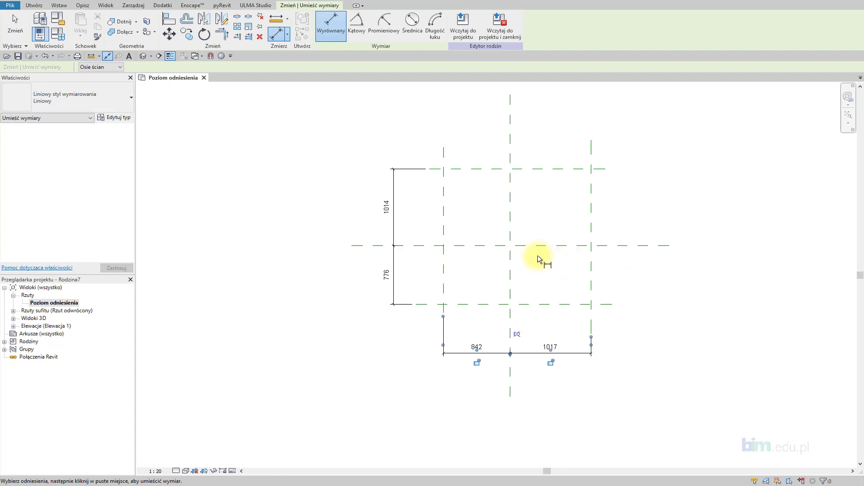
{"action": "middle_click_drag", "start_coordinate": [487, 266], "coordinate": [485, 274]}
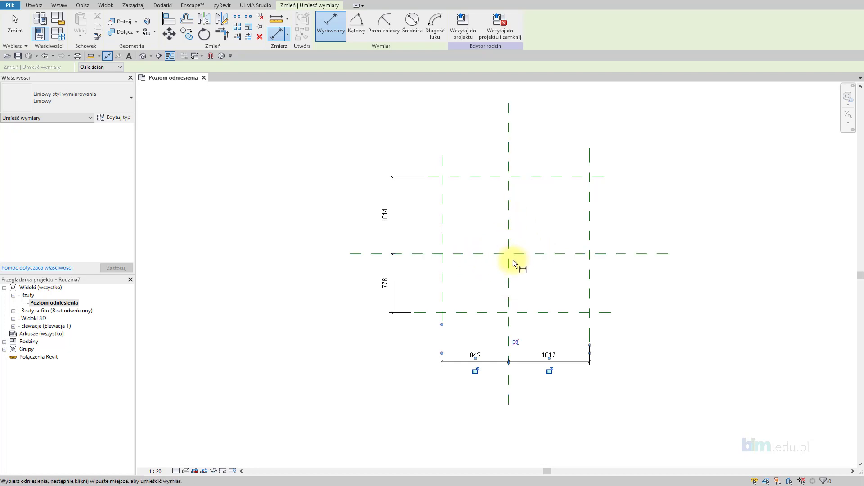
{"action": "key", "text": "Escape"}
{"action": "key", "text": "Escape"}
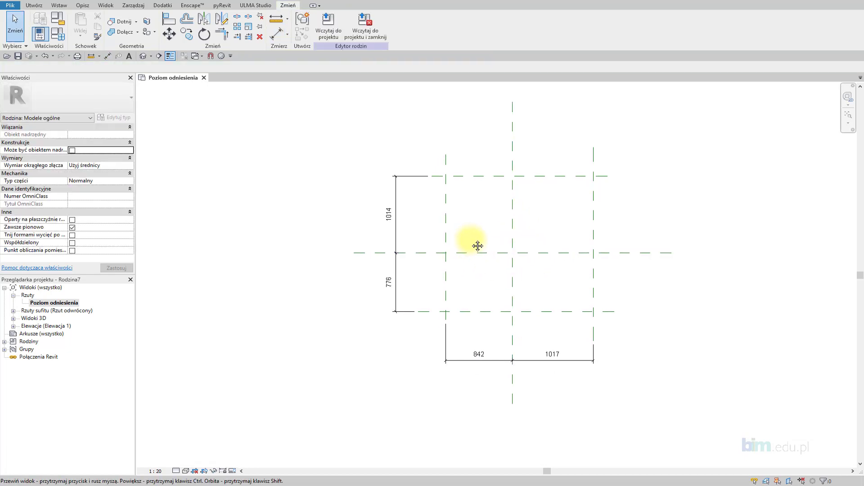
{"action": "middle_click_drag", "start_coordinate": [525, 248], "coordinate": [534, 244]}
Set both dimension chains to EQ so the rectangle centres on the origin planes
{"action": "left_click", "coordinate": [400, 230]}
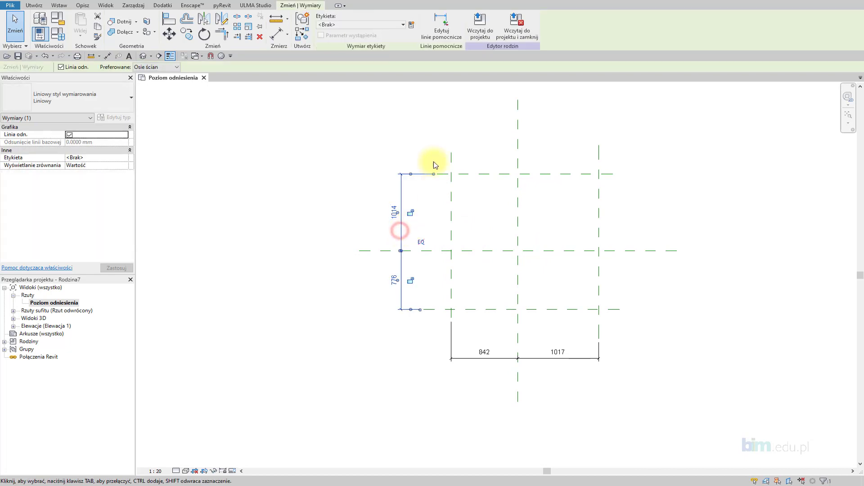
{"action": "left_click", "coordinate": [423, 244]}
{"action": "left_click", "coordinate": [466, 359]}
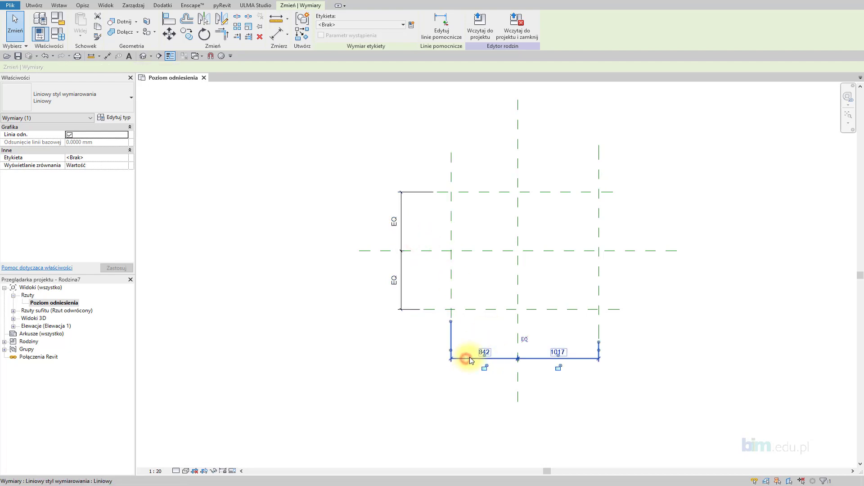
{"action": "left_click", "coordinate": [525, 338]}
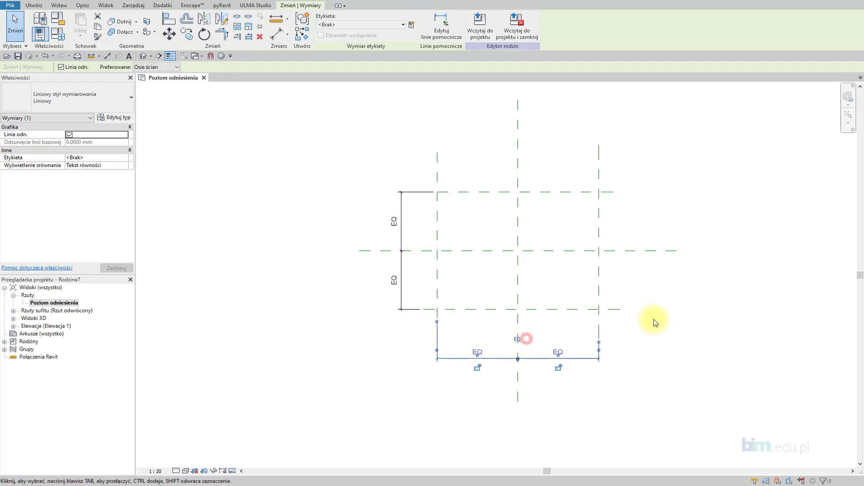
{"action": "left_click", "coordinate": [679, 305]}
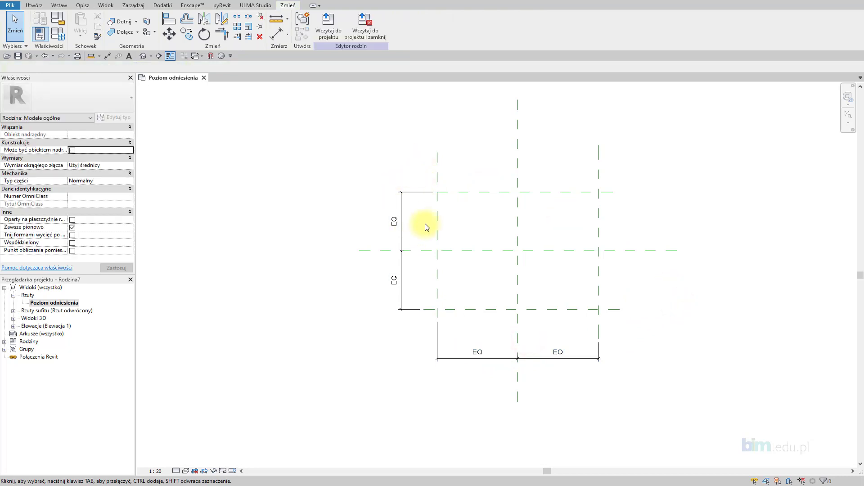
Drag the top reference plane upward to test symmetry, then inspect the two centre planes
{"action": "left_click", "coordinate": [459, 194]}
{"action": "scroll", "coordinate": [491, 194], "scroll_direction": "up", "scroll_amount": 1}
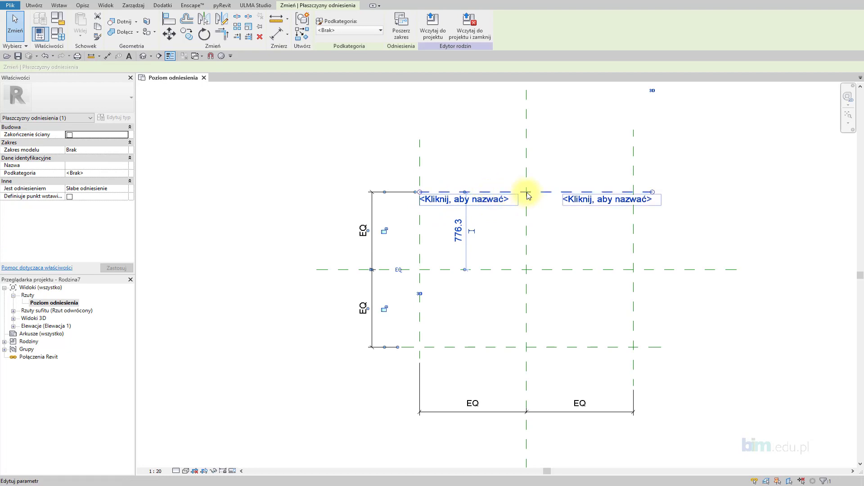
{"action": "mouse_move", "coordinate": [528, 195]}
{"action": "left_mouse_down", "text": "ctrl"}
{"action": "mouse_move", "coordinate": [543, 219]}
{"action": "mouse_move", "coordinate": [546, 176]}
{"action": "left_mouse_up", "text": "ctrl"}
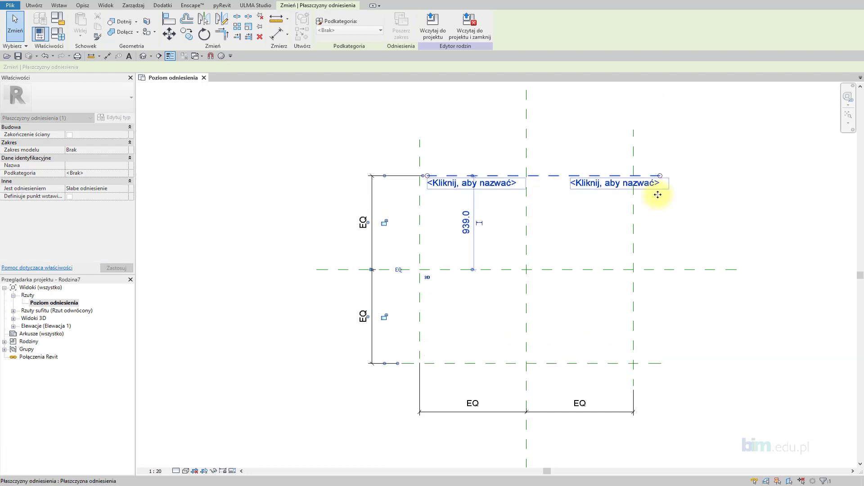
{"action": "left_click", "coordinate": [525, 245]}
{"action": "left_click", "coordinate": [566, 270], "text": "ctrl"}
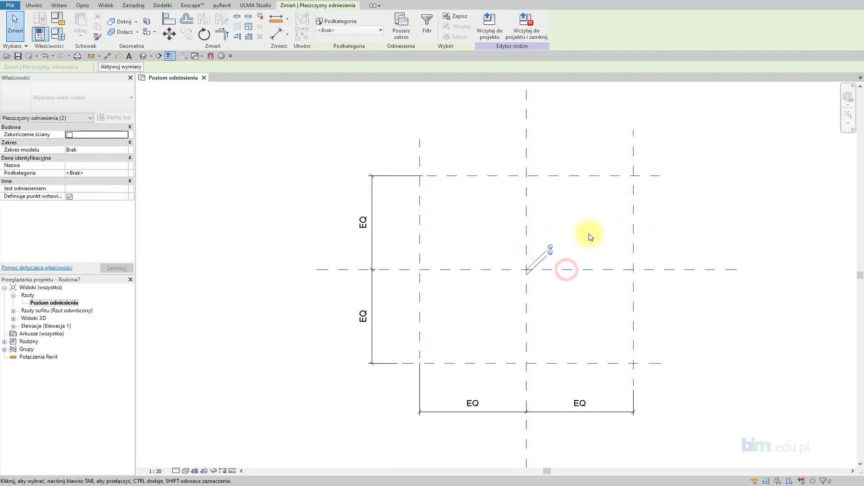
{"action": "mouse_move", "coordinate": [590, 237]}
{"action": "middle_mouse_down"}
{"action": "mouse_move", "coordinate": [573, 243]}
{"action": "mouse_move", "coordinate": [554, 222]}
{"action": "middle_mouse_up"}
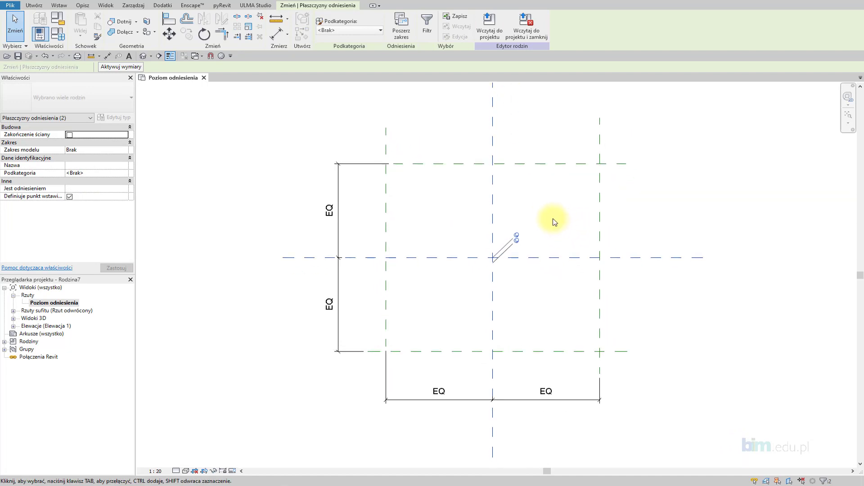
{"action": "left_click", "coordinate": [450, 221]}
{"action": "middle_click_drag", "start_coordinate": [448, 218], "coordinate": [488, 214]}
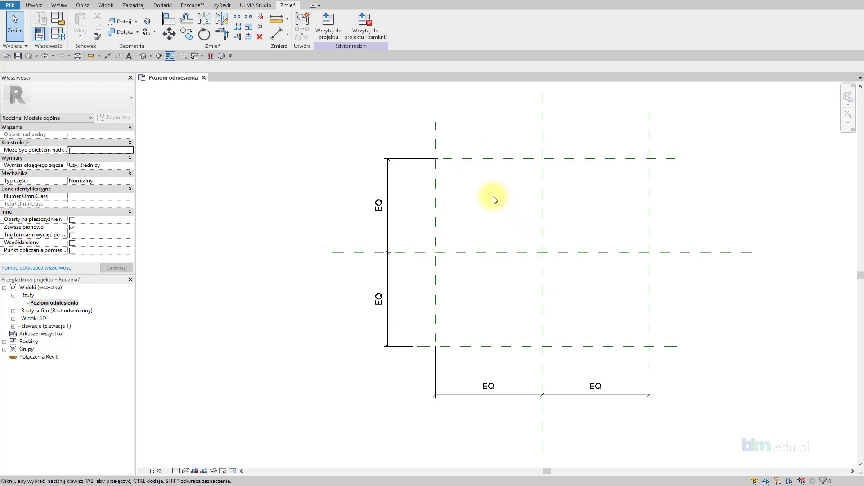
Add the 1878 overall dimension between the top and bottom reference planes
{"action": "key", "text": "d"}
{"action": "key", "text": "i"}
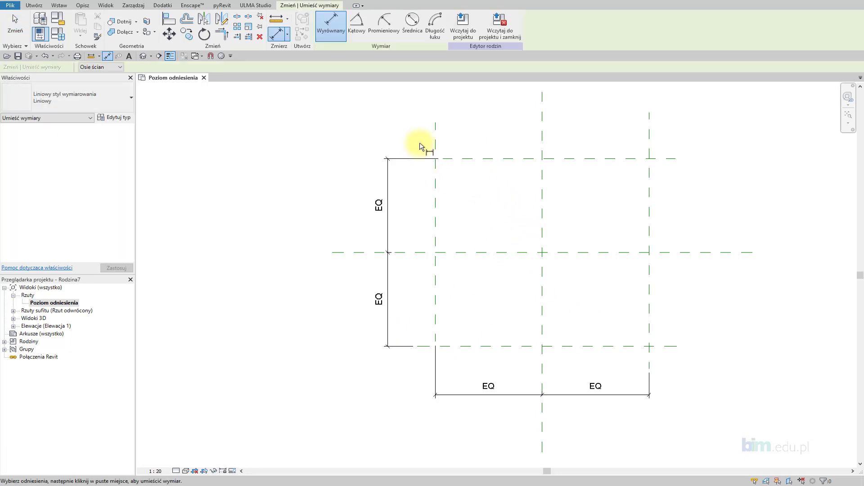
{"action": "left_click", "coordinate": [482, 159]}
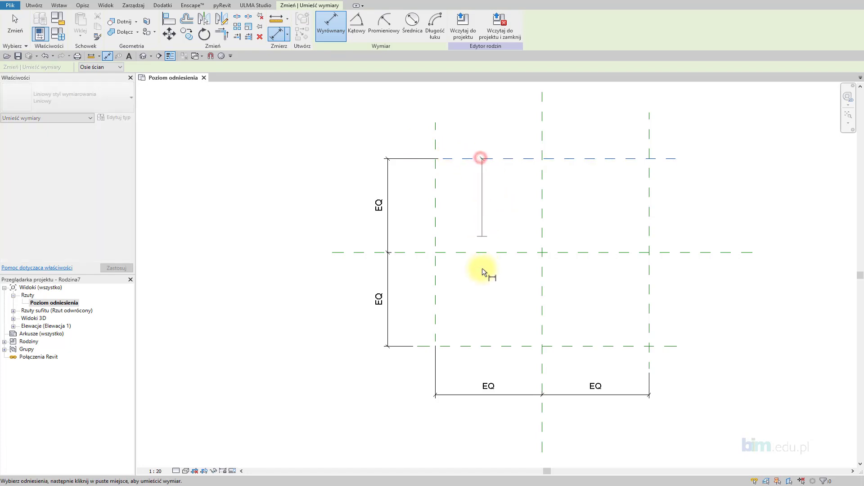
{"action": "left_click", "coordinate": [490, 348]}
{"action": "left_click", "coordinate": [353, 131]}
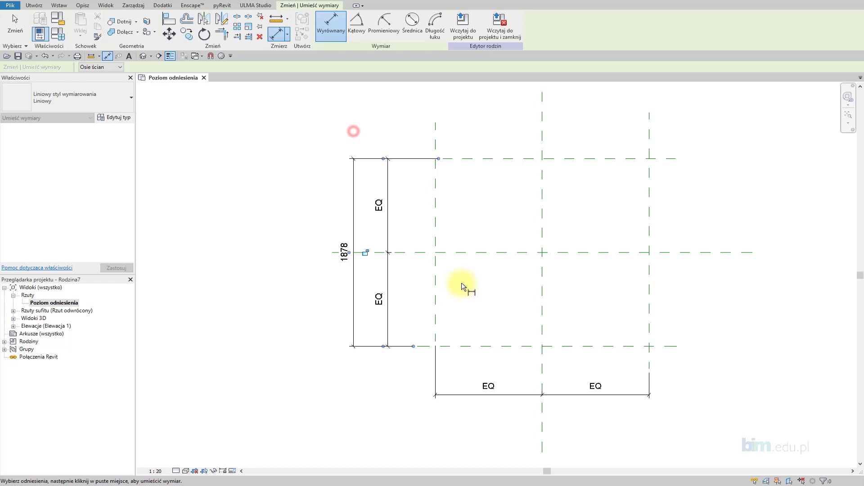
Add the 2034 overall dimension between the left and right planes, then select the 1878 dimension
{"action": "left_click", "coordinate": [435, 315]}
{"action": "left_click", "coordinate": [650, 316]}
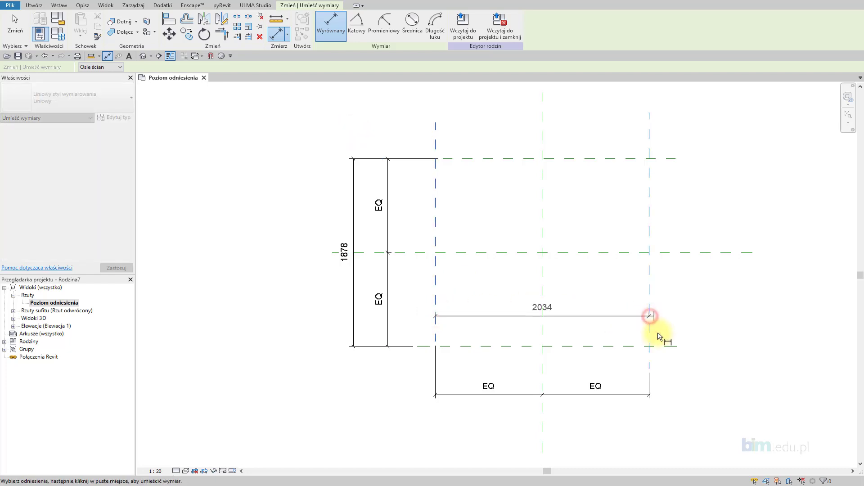
{"action": "left_click", "coordinate": [682, 423]}
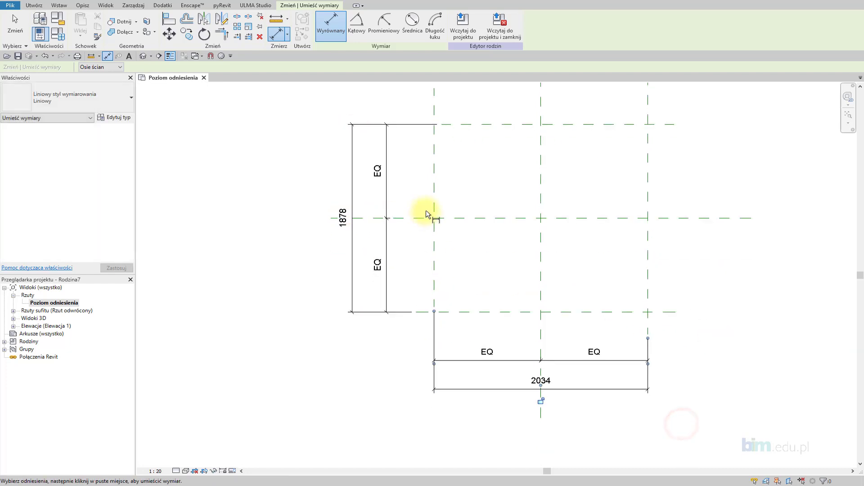
{"action": "key", "text": "Escape"}
{"action": "key", "text": "Escape"}
{"action": "middle_click_drag", "start_coordinate": [459, 215], "coordinate": [474, 207]}
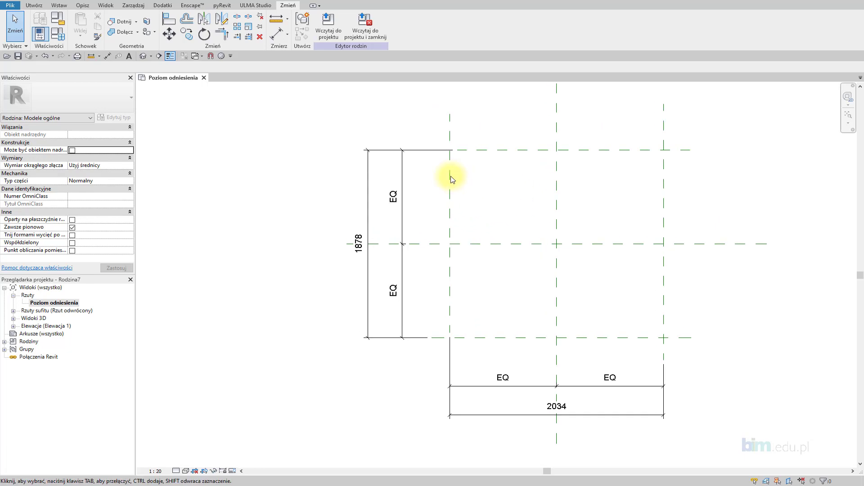
{"action": "left_click", "coordinate": [369, 168]}
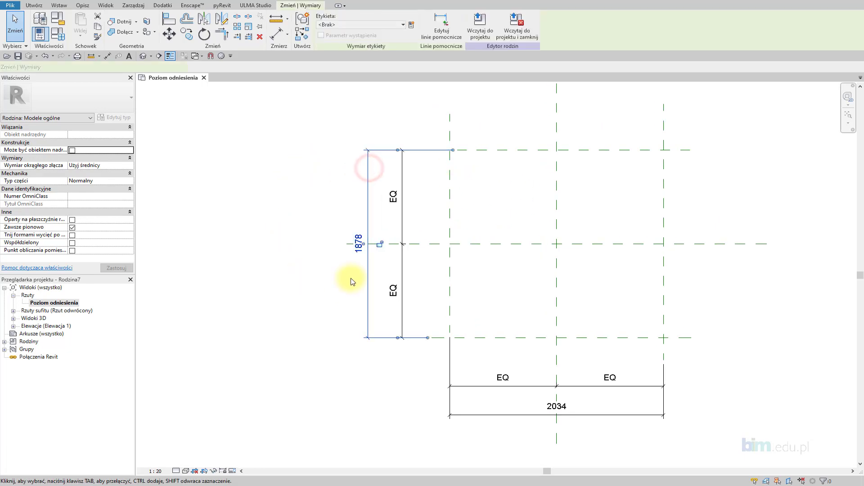
Create the Szerokość type parameter on the 1878 dimension and apply it to the 2034 dimension
{"action": "left_click", "coordinate": [411, 26]}
{"action": "type", "text": "Szerokość"}
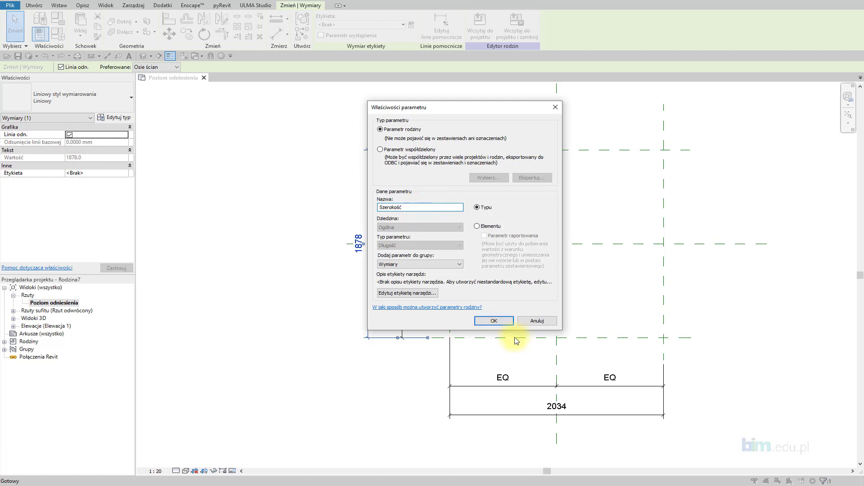
{"action": "left_click", "coordinate": [494, 321]}
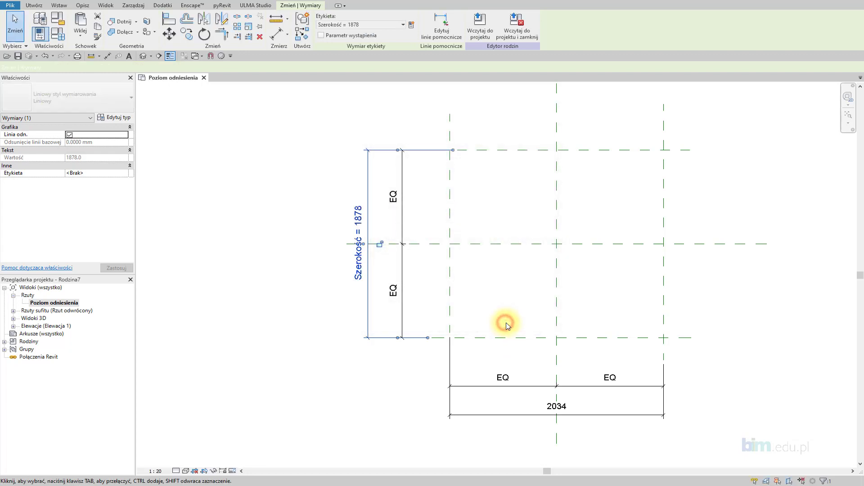
{"action": "left_click", "coordinate": [326, 280]}
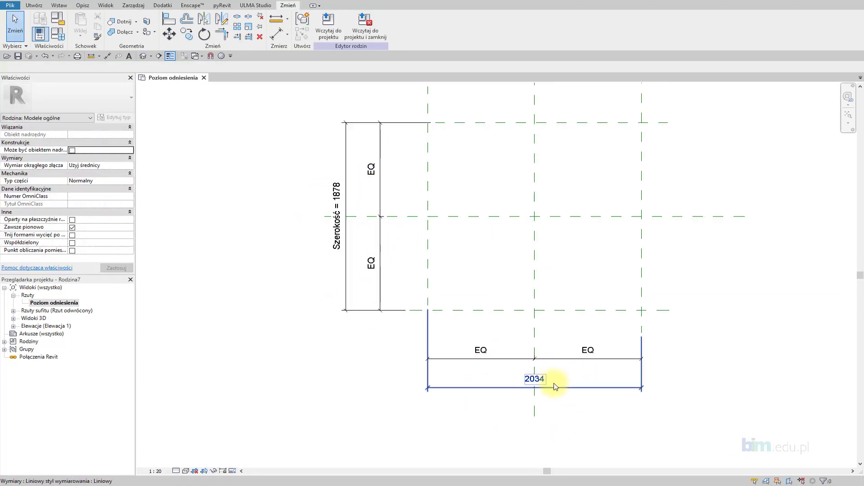
{"action": "left_click", "coordinate": [478, 388]}
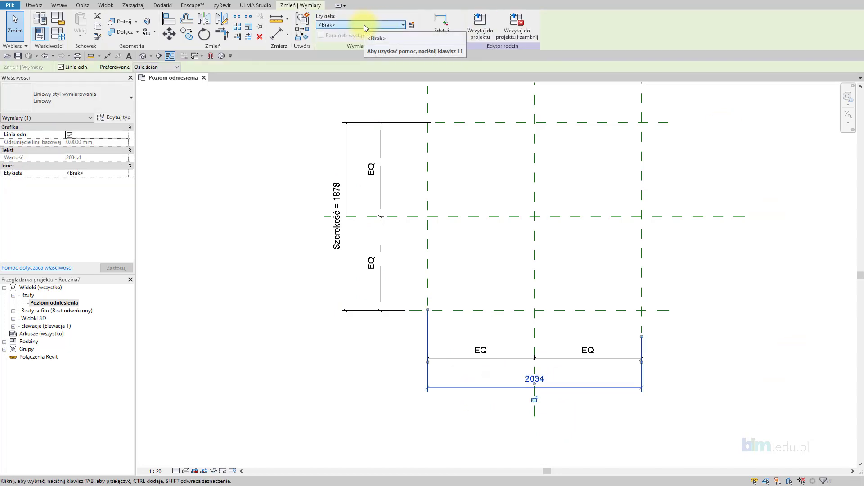
{"action": "left_click", "coordinate": [364, 25]}
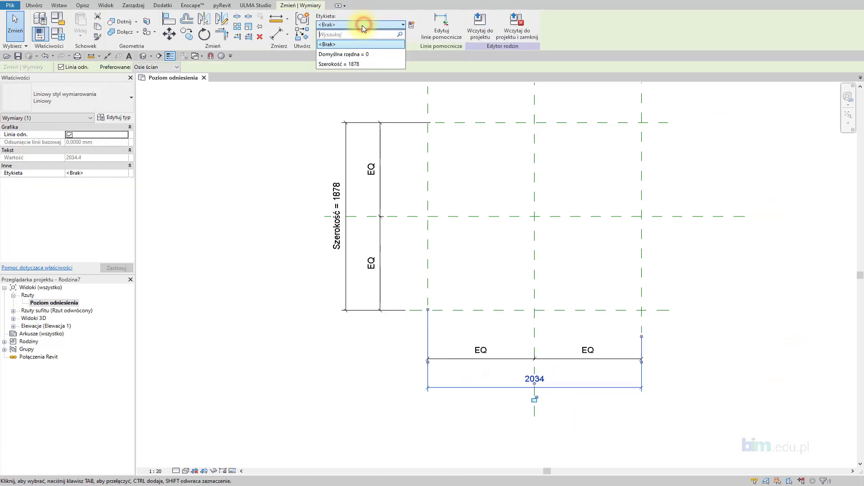
{"action": "left_click", "coordinate": [351, 65]}
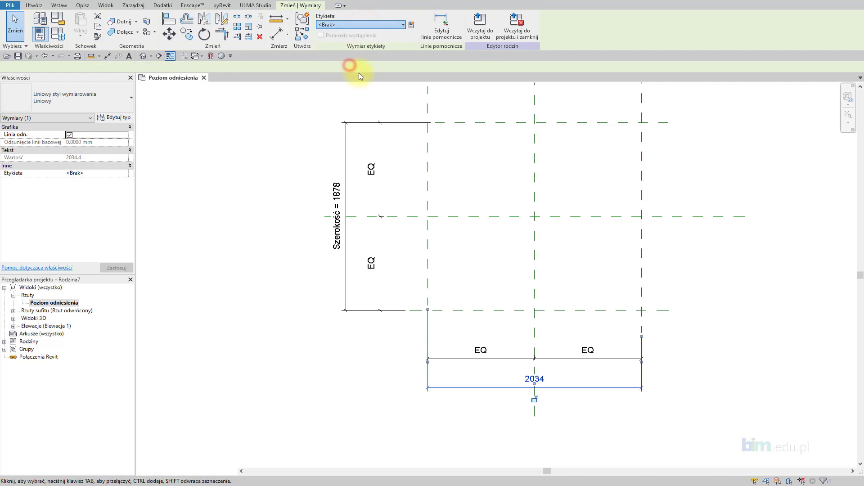
{"action": "left_click", "coordinate": [485, 181]}
Change the Szerokość dimension value to 600, resizing the planes to a 600 × 600 square
{"action": "middle_click_drag", "start_coordinate": [478, 201], "coordinate": [444, 247]}
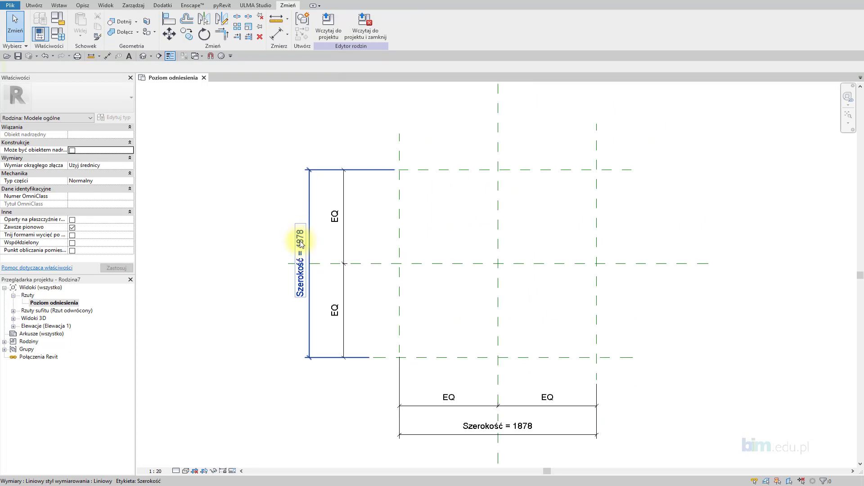
{"action": "left_click", "coordinate": [298, 240]}
{"action": "left_click", "coordinate": [299, 241]}
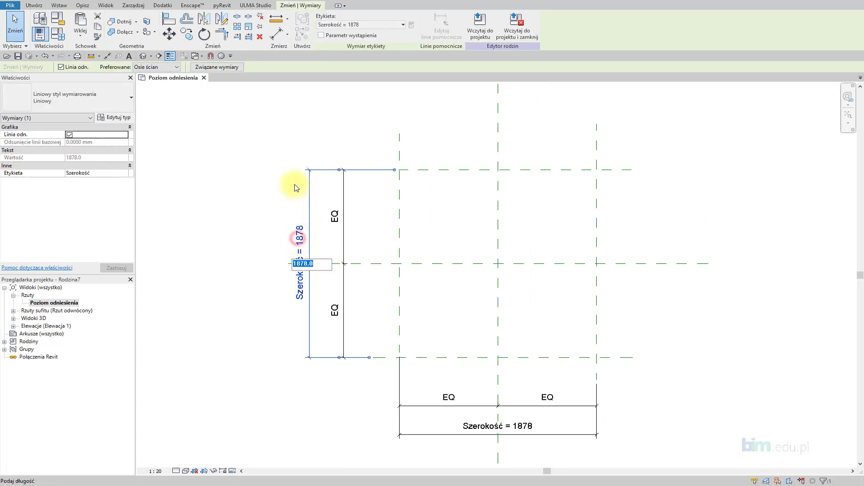
{"action": "type", "text": "600"}
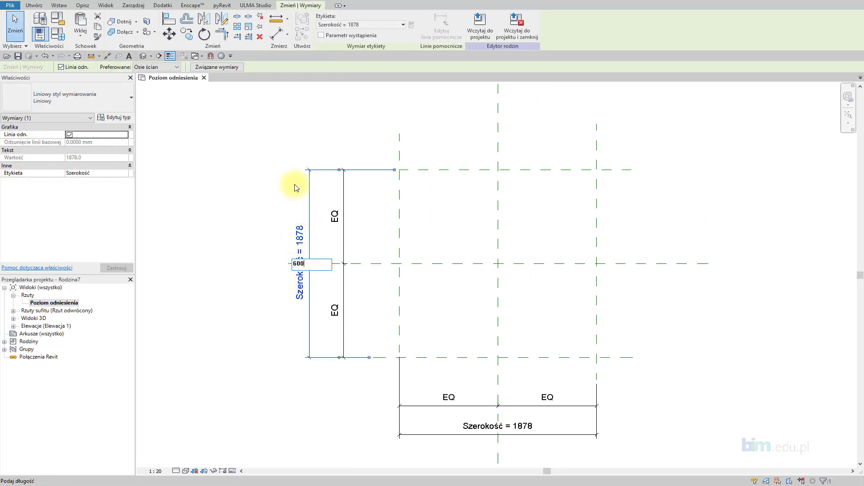
{"action": "key", "text": "Return"}
{"action": "middle_click_drag", "start_coordinate": [580, 344], "coordinate": [550, 314]}
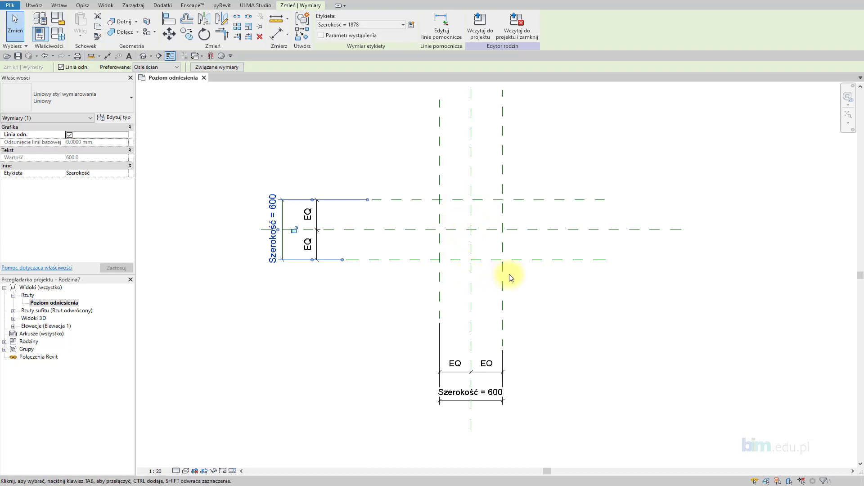
{"action": "left_click", "coordinate": [381, 149]}
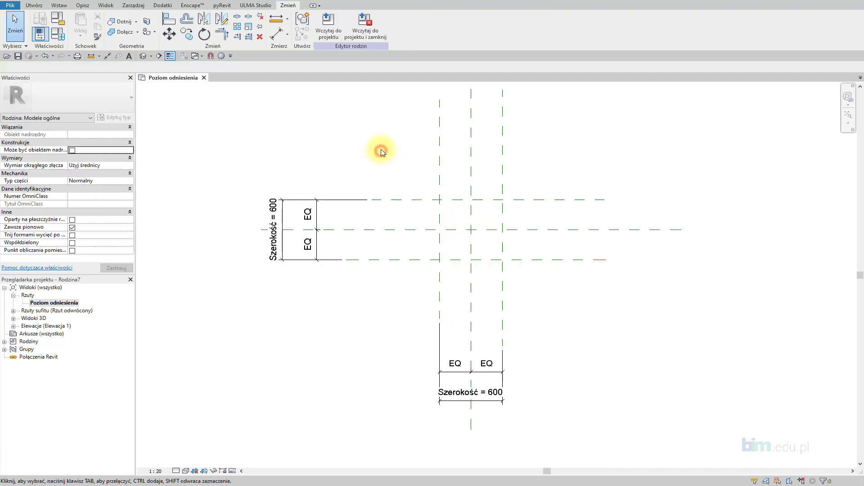
{"action": "middle_click_drag", "start_coordinate": [388, 156], "coordinate": [393, 169]}
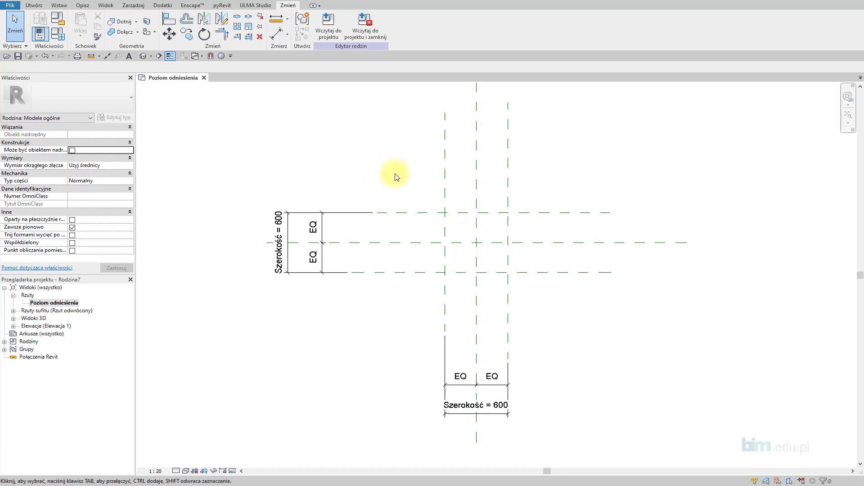
{"action": "middle_click_drag", "start_coordinate": [406, 175], "coordinate": [380, 182]}
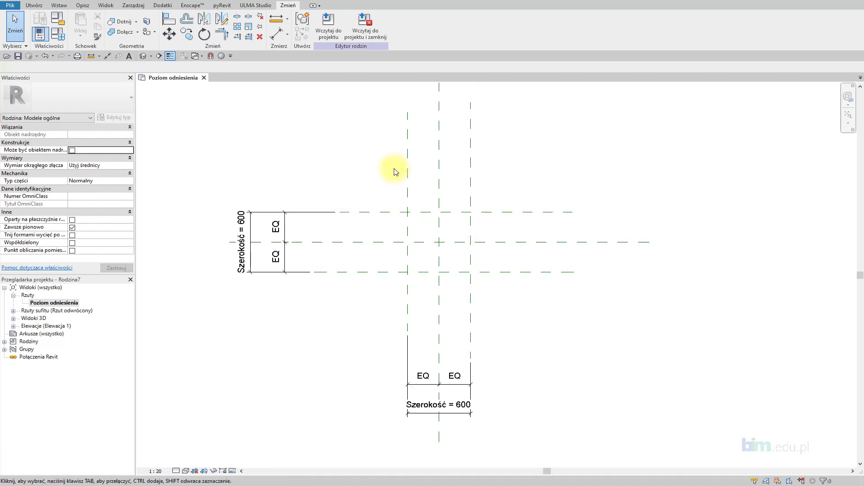
{"action": "left_click", "coordinate": [32, 6]}
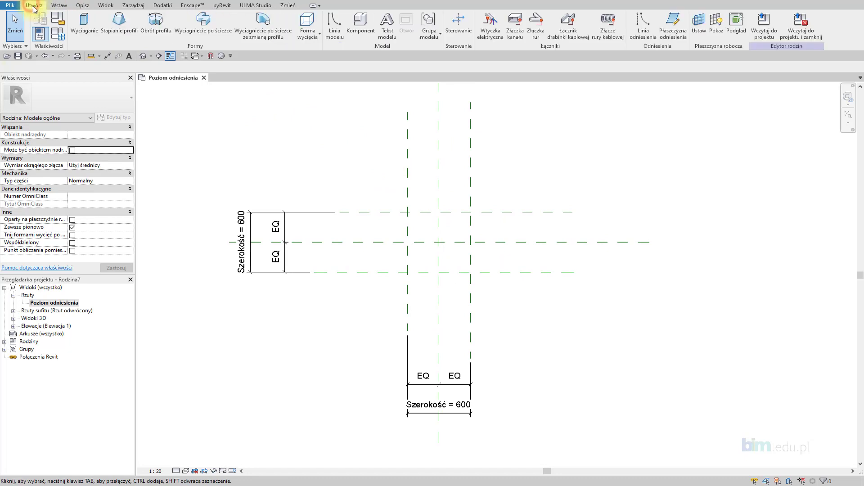
Sketch the sweep path as a rectangle on the outer planes, lock its edges, and finish the path
{"action": "left_click", "coordinate": [210, 34]}
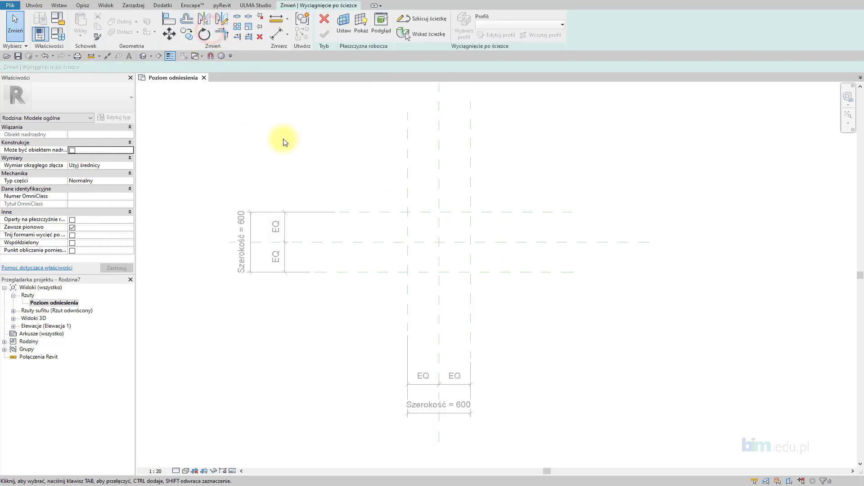
{"action": "left_click", "coordinate": [426, 19]}
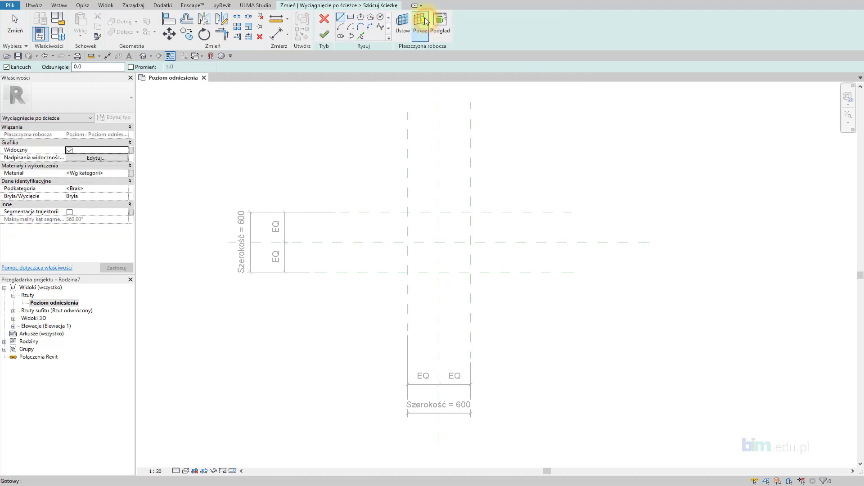
{"action": "left_click", "coordinate": [350, 18]}
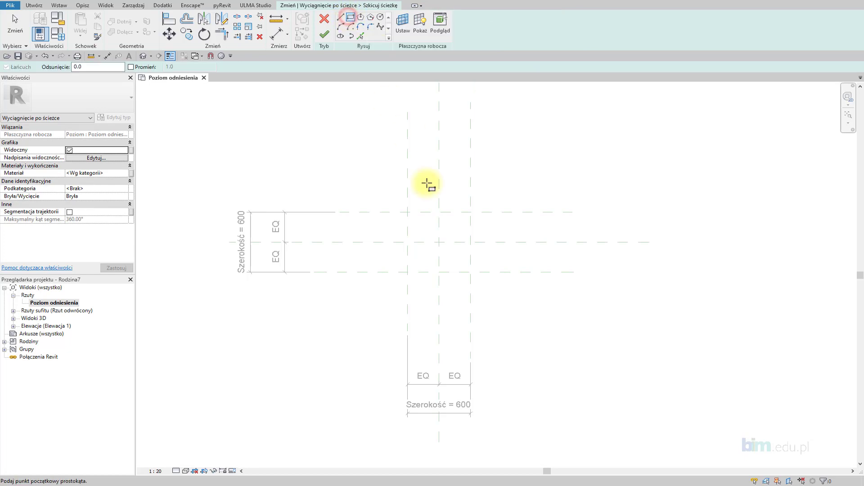
{"action": "left_click", "coordinate": [409, 212]}
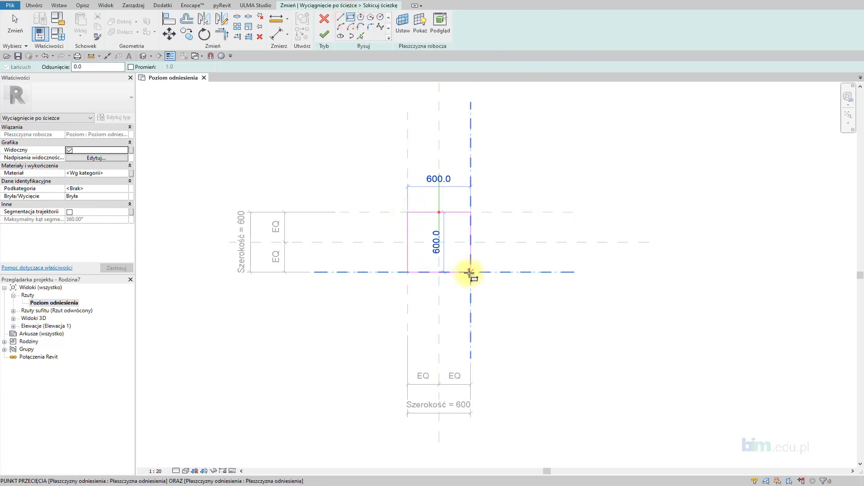
{"action": "left_click", "coordinate": [470, 272]}
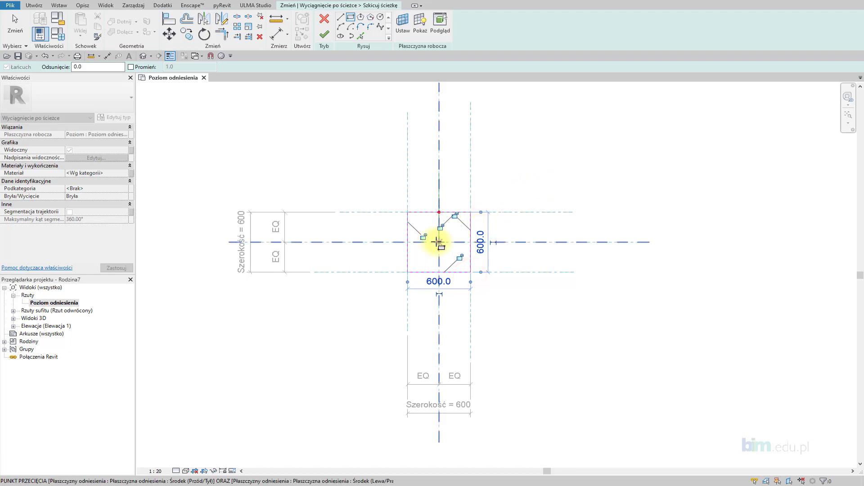
{"action": "scroll", "coordinate": [436, 243], "scroll_direction": "up", "scroll_amount": 3}
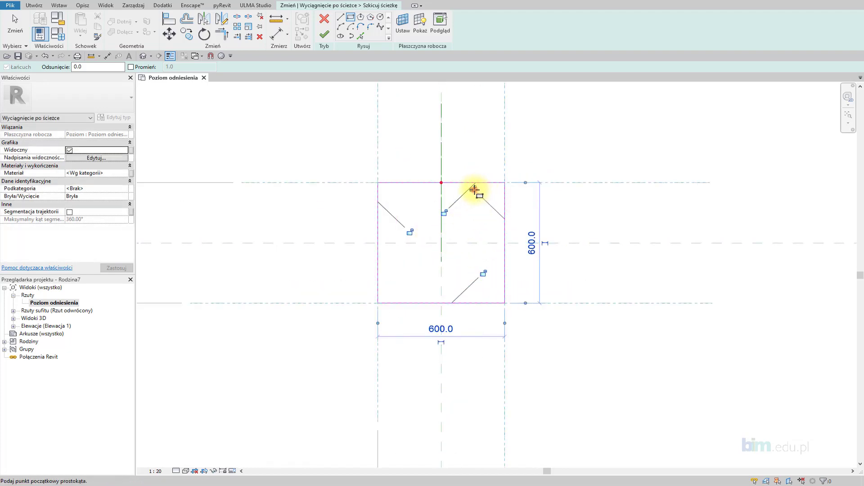
{"action": "left_click", "coordinate": [461, 196]}
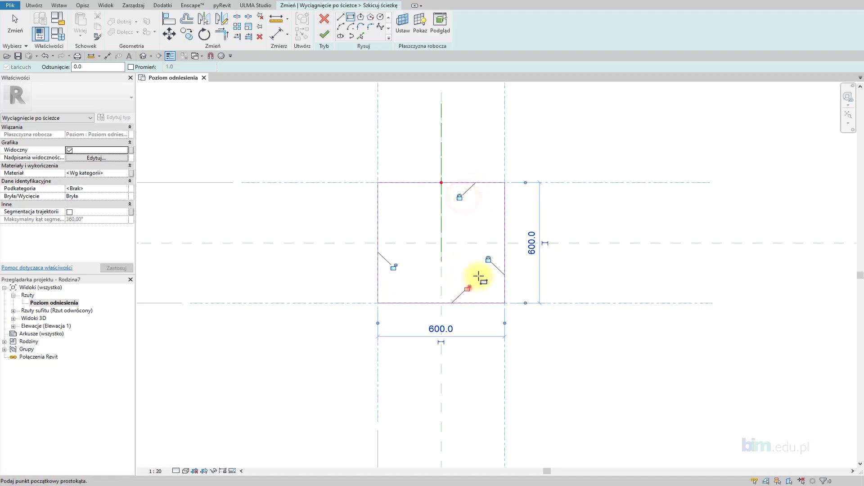
{"action": "left_click", "coordinate": [467, 287]}
{"action": "left_click", "coordinate": [394, 267]}
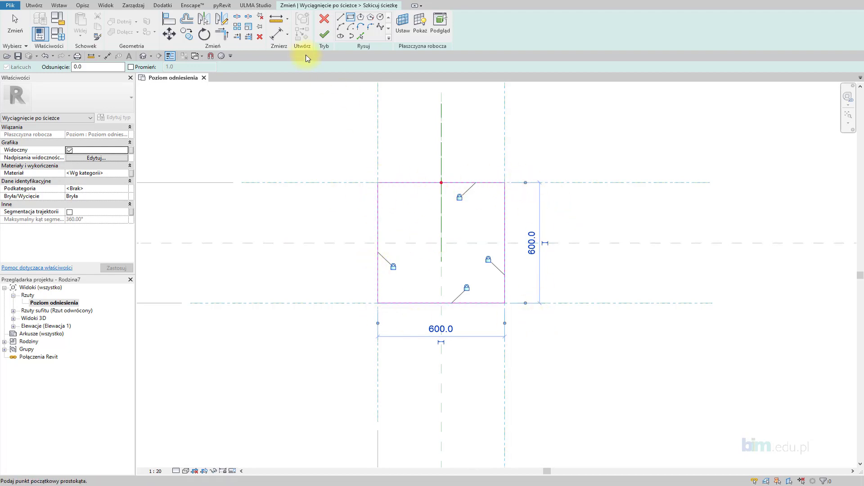
{"action": "left_click", "coordinate": [327, 36]}
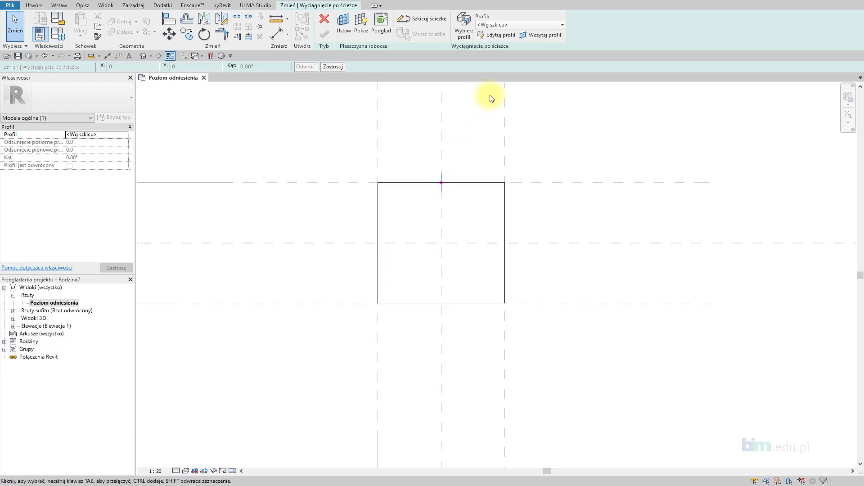
Edit the sweep profile in the Elewacja: Lewa view
{"action": "left_click", "coordinate": [500, 37]}
{"action": "left_click_drag", "start_coordinate": [579, 116], "coordinate": [568, 117]}
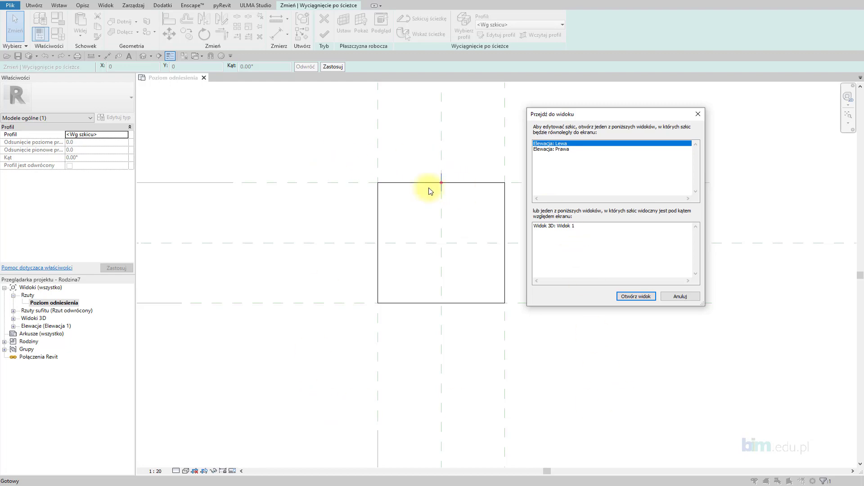
{"action": "left_click_drag", "start_coordinate": [562, 113], "coordinate": [553, 112]}
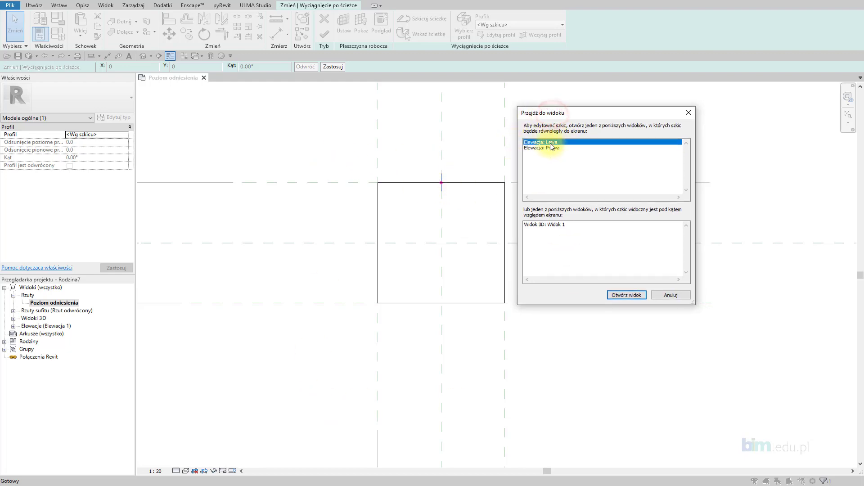
{"action": "left_click", "coordinate": [543, 148]}
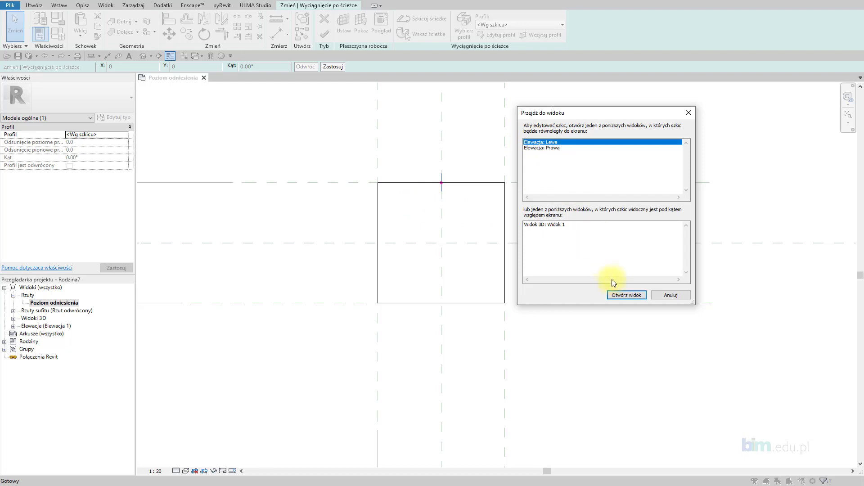
{"action": "left_click", "coordinate": [626, 295]}
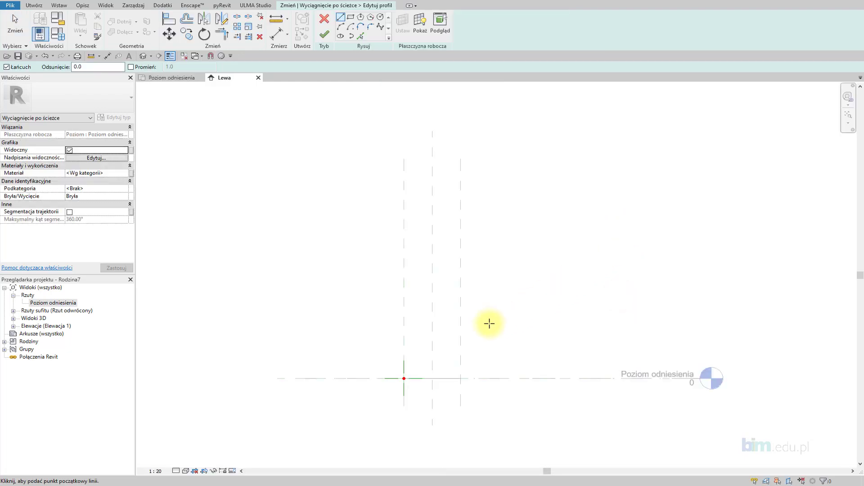
Draw a rectangle profile at the reference-plane intersection and set its width to 15
{"action": "scroll", "coordinate": [404, 388], "scroll_direction": "up", "scroll_amount": 4}
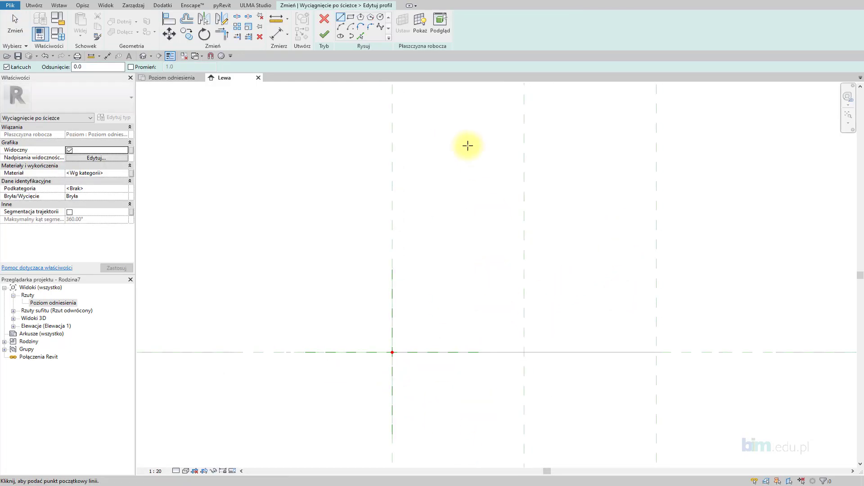
{"action": "left_click", "coordinate": [350, 17]}
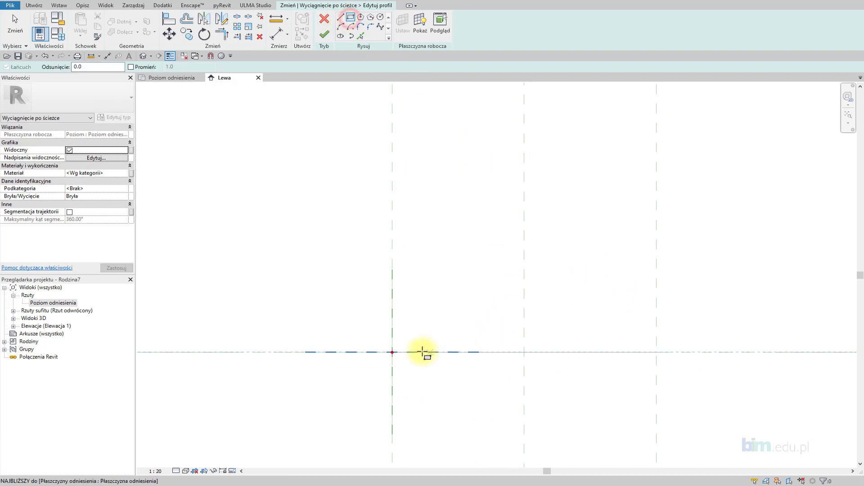
{"action": "left_click", "coordinate": [392, 352]}
{"action": "left_click", "coordinate": [429, 315]}
{"action": "scroll", "coordinate": [430, 348], "scroll_direction": "up", "scroll_amount": 2}
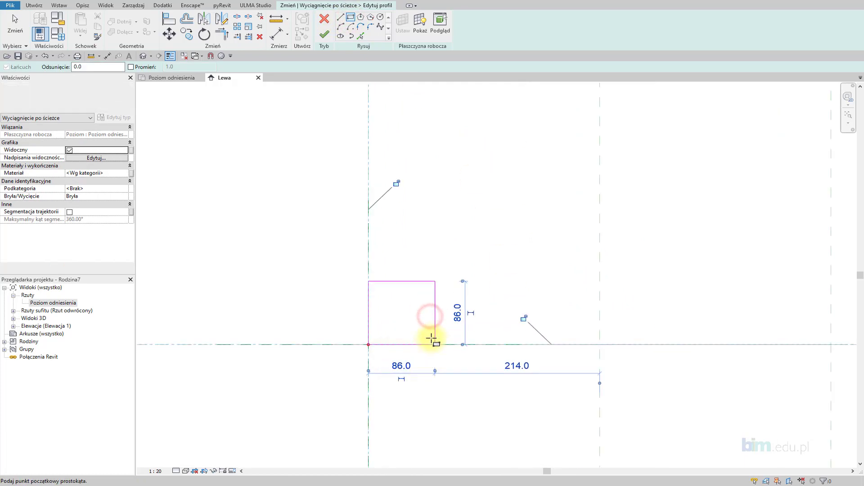
{"action": "key", "text": "Escape"}
{"action": "key", "text": "Escape"}
{"action": "left_click", "coordinate": [435, 309]}
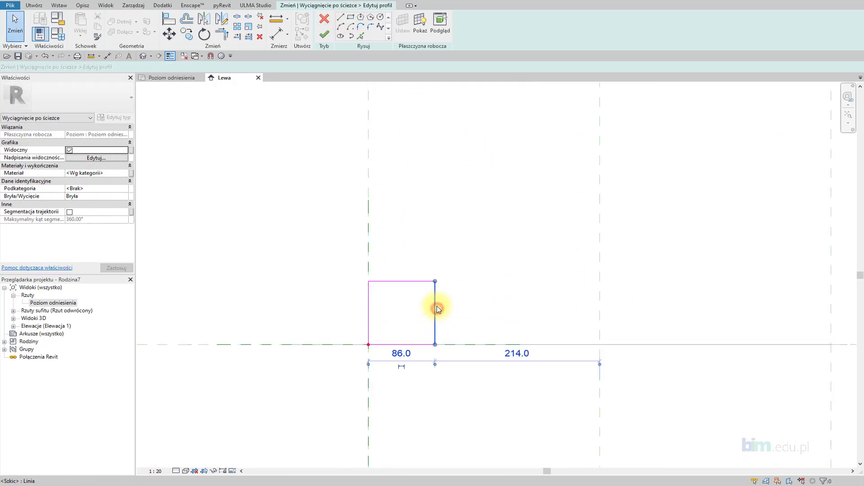
{"action": "left_click", "coordinate": [400, 355]}
{"action": "type", "text": "15"}
{"action": "key", "text": "Return"}
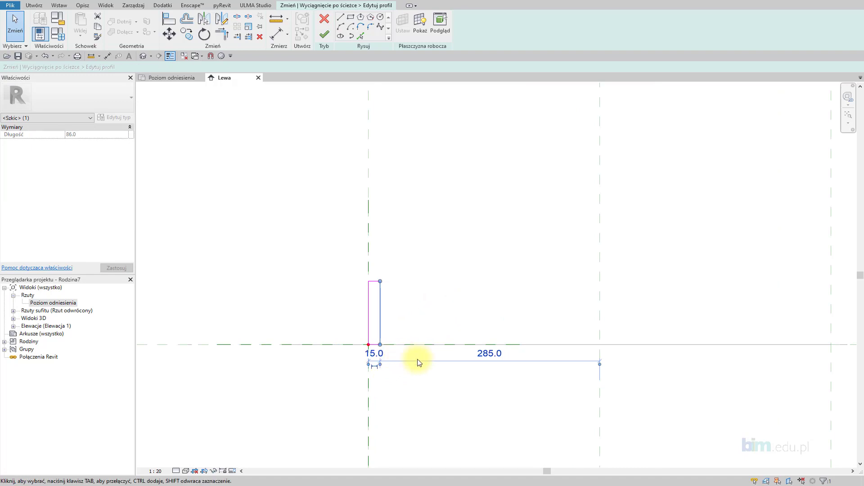
Set the profile height to 15 and finish the profile sketch
{"action": "scroll", "coordinate": [372, 299], "scroll_direction": "up", "scroll_amount": 1}
{"action": "scroll", "coordinate": [385, 252], "scroll_direction": "up", "scroll_amount": 1}
{"action": "left_click", "coordinate": [384, 248]}
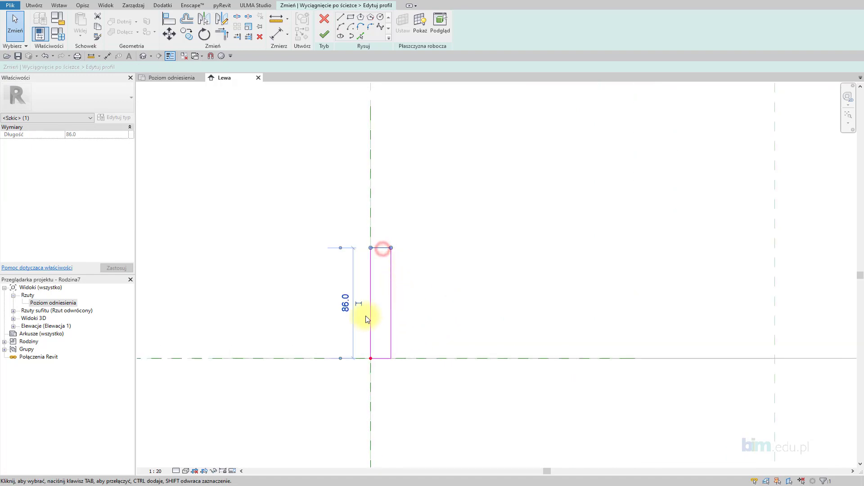
{"action": "left_click", "coordinate": [343, 302]}
{"action": "type", "text": "15"}
{"action": "key", "text": "Return"}
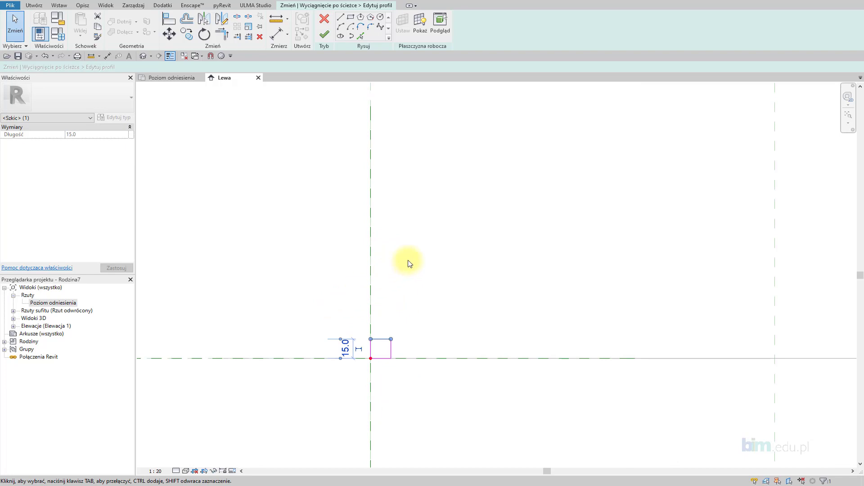
{"action": "left_click", "coordinate": [409, 260]}
{"action": "scroll", "coordinate": [450, 265], "scroll_direction": "down", "scroll_amount": 2}
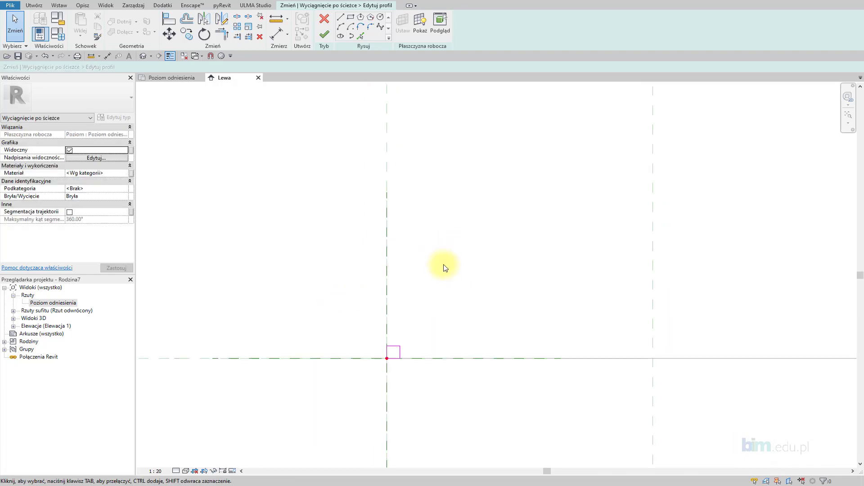
{"action": "left_click", "coordinate": [327, 41]}
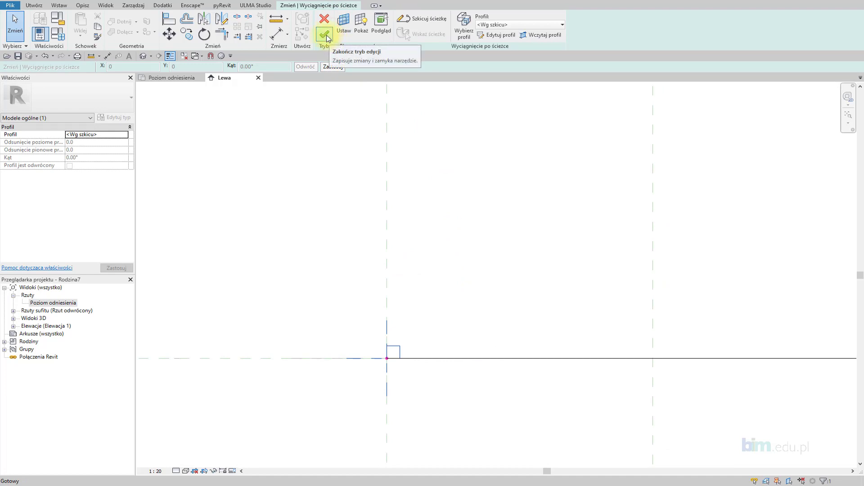
Finish the sweep and center the thin square frame in the default 3D view
{"action": "left_click", "coordinate": [326, 38]}
{"action": "scroll", "coordinate": [366, 189], "scroll_direction": "down", "scroll_amount": 1}
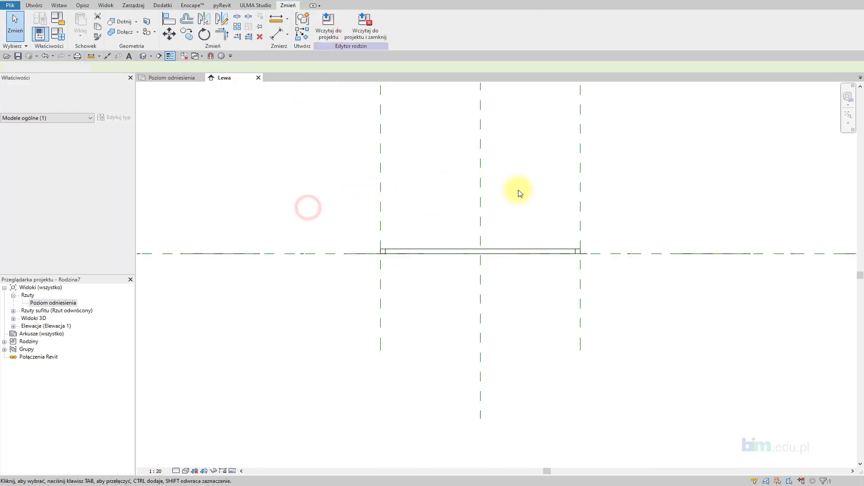
{"action": "middle_click_drag", "start_coordinate": [517, 189], "coordinate": [527, 258]}
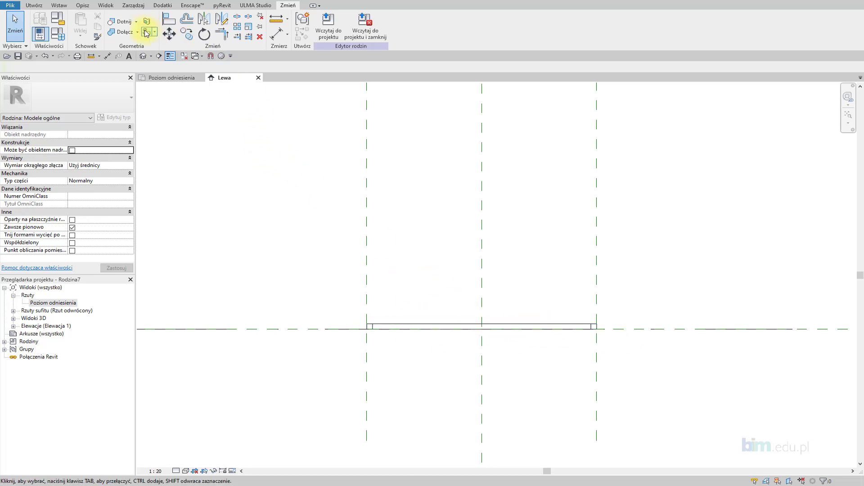
{"action": "left_click", "coordinate": [144, 57]}
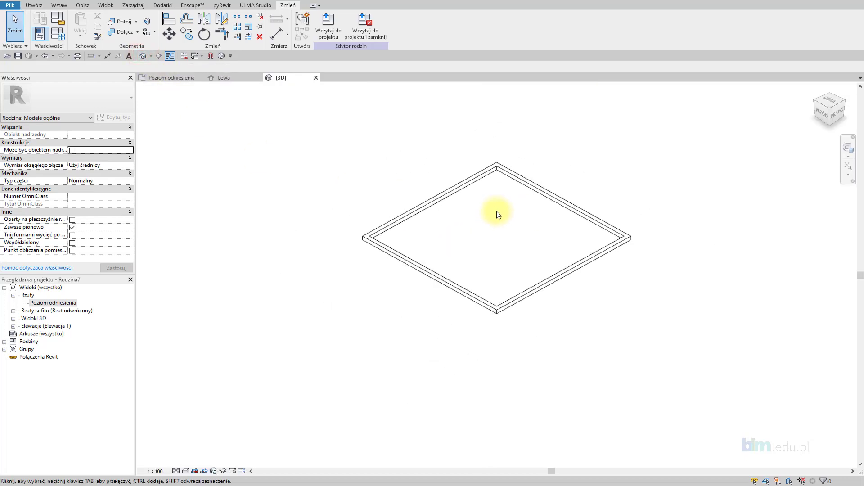
{"action": "scroll", "coordinate": [495, 235], "scroll_direction": "up", "scroll_amount": 1}
{"action": "scroll", "coordinate": [493, 260], "scroll_direction": "up", "scroll_amount": 2}
{"action": "middle_click_drag", "start_coordinate": [526, 241], "coordinate": [579, 251]}
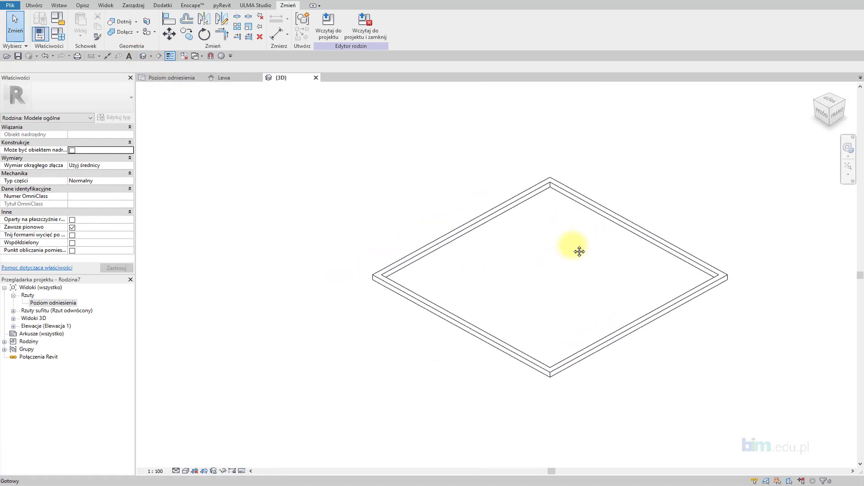
Change Szerokość from 600 to 800 in Family Types and apply it, widening the frame
{"action": "left_click", "coordinate": [59, 35]}
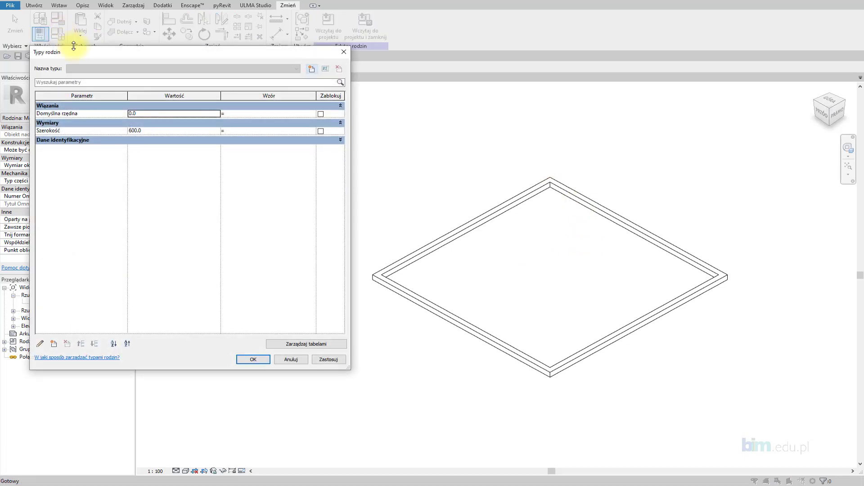
{"action": "left_click", "coordinate": [149, 154]}
{"action": "double_click", "coordinate": [150, 154]}
{"action": "type", "text": "800"}
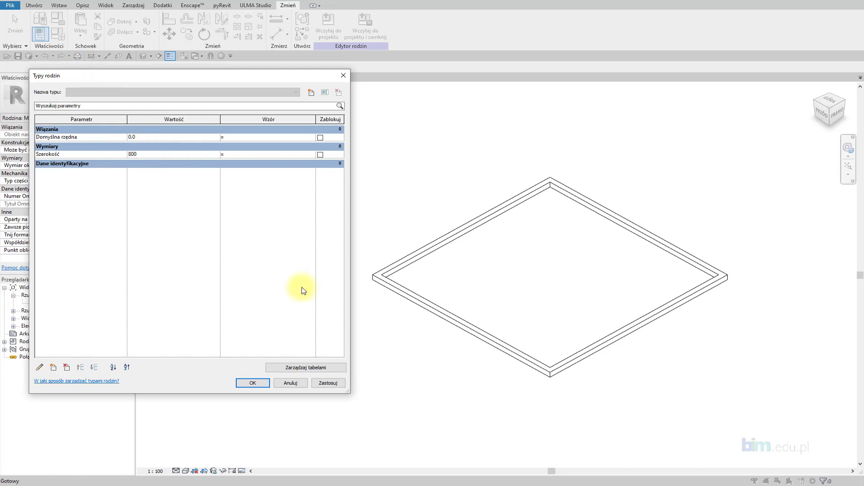
{"action": "left_click", "coordinate": [328, 382]}
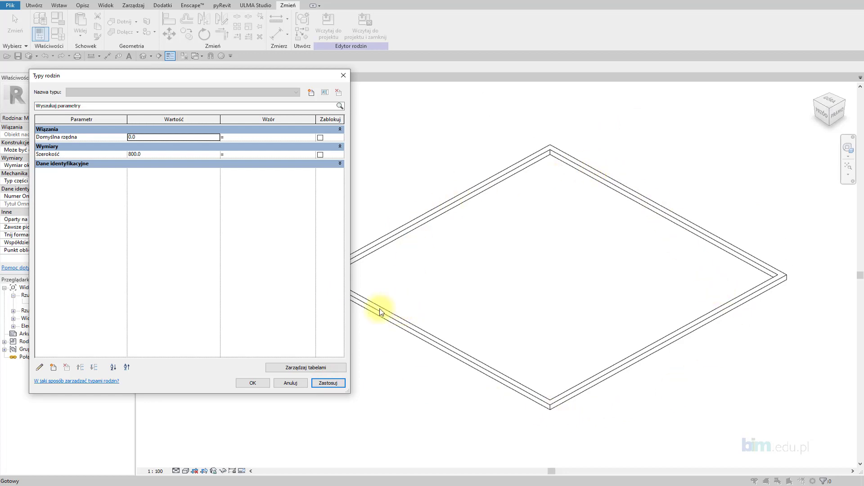
{"action": "left_click", "coordinate": [253, 383]}
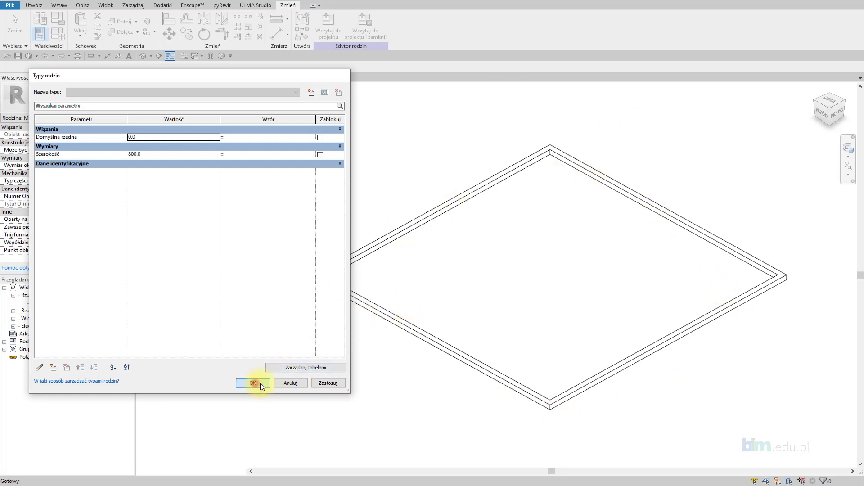
{"action": "middle_click_drag", "start_coordinate": [521, 232], "coordinate": [492, 228]}
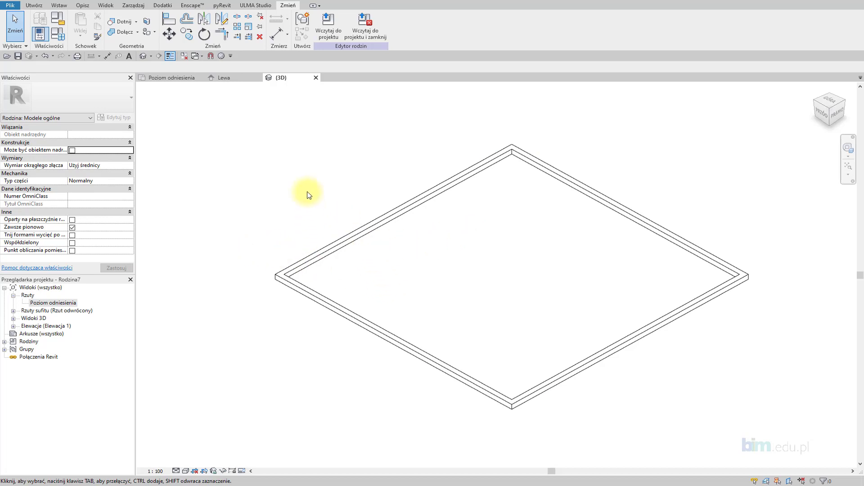
Switch to the Lewa elevation and pan to make room above the frame
{"action": "left_click", "coordinate": [224, 79]}
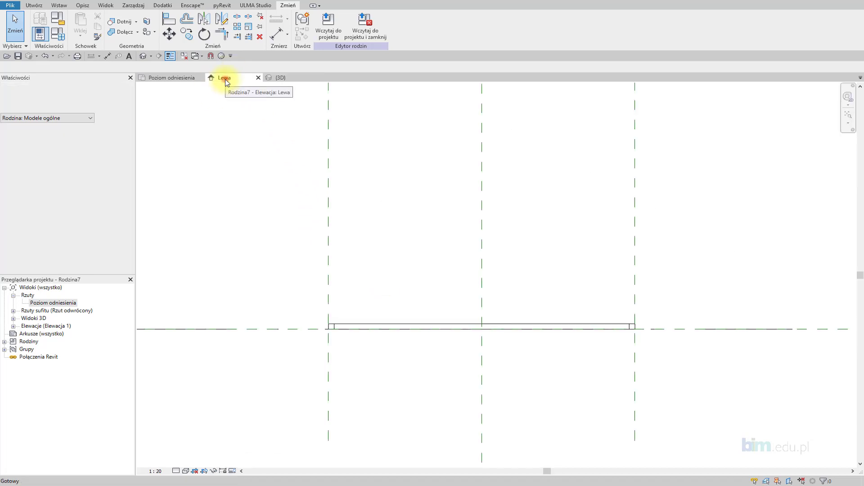
{"action": "middle_click_drag", "start_coordinate": [347, 252], "coordinate": [399, 309]}
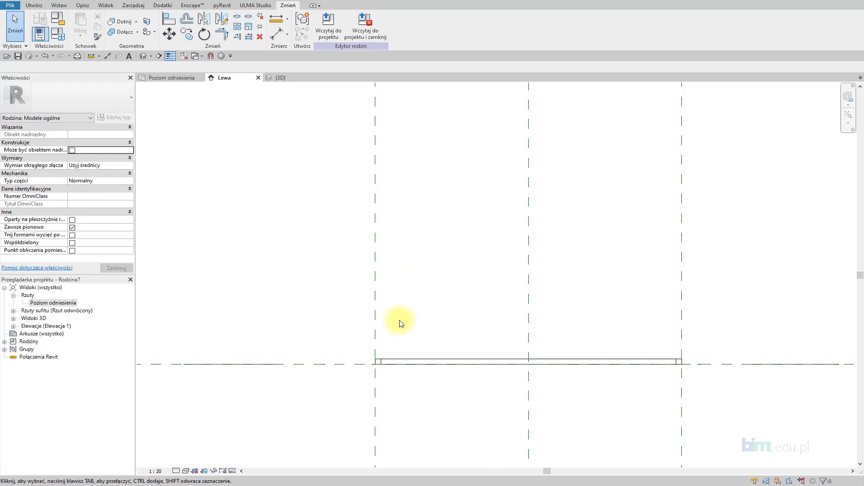
{"action": "middle_click_drag", "start_coordinate": [407, 284], "coordinate": [412, 297]}
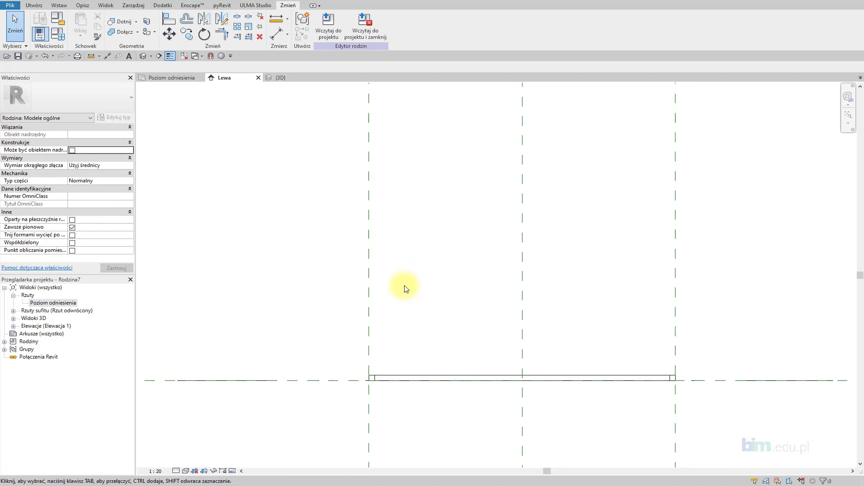
Draw a reference plane across the frame, then delete it because it came out slanted
{"action": "key", "text": "r"}
{"action": "key", "text": "p"}
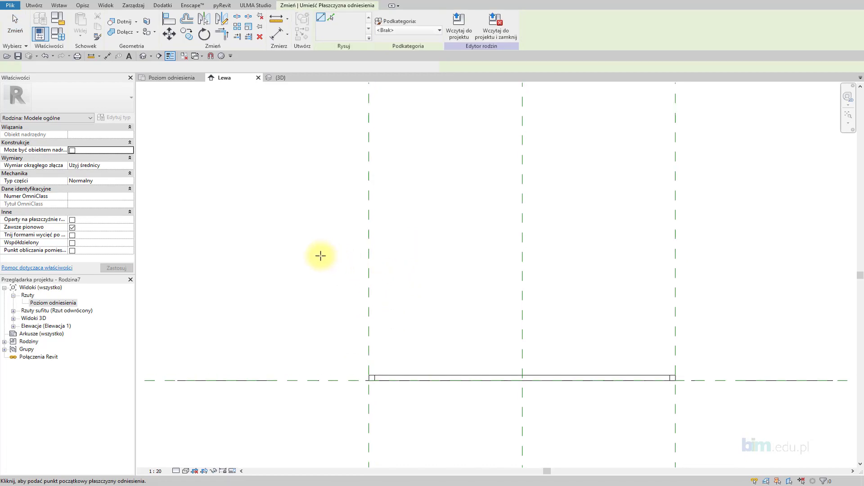
{"action": "left_click", "coordinate": [307, 263]}
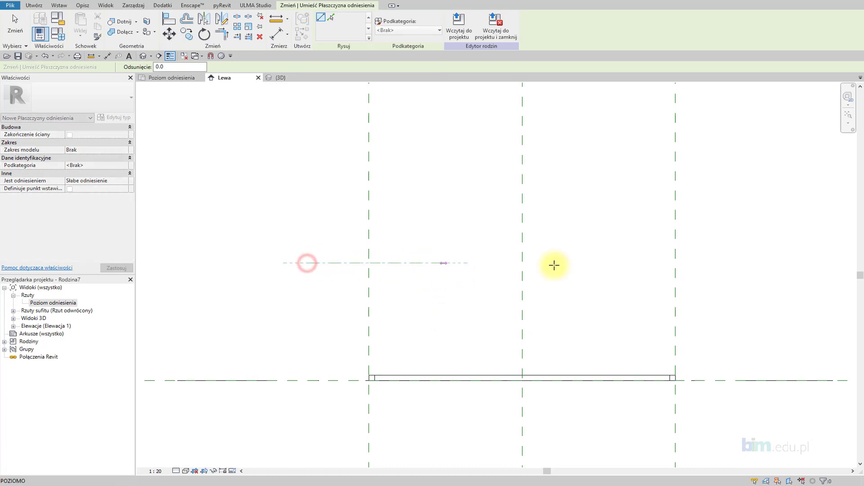
{"action": "left_click", "coordinate": [727, 256]}
{"action": "key", "text": "Escape"}
{"action": "left_click", "coordinate": [605, 257]}
{"action": "key", "text": "Delete"}
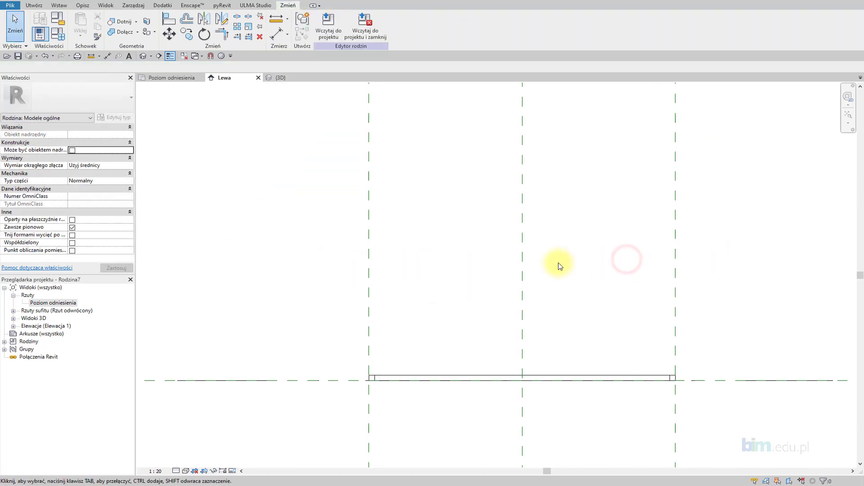
Redraw the reference plane horizontally above the frame
{"action": "key", "text": "r"}
{"action": "key", "text": "p"}
{"action": "left_click", "coordinate": [318, 272]}
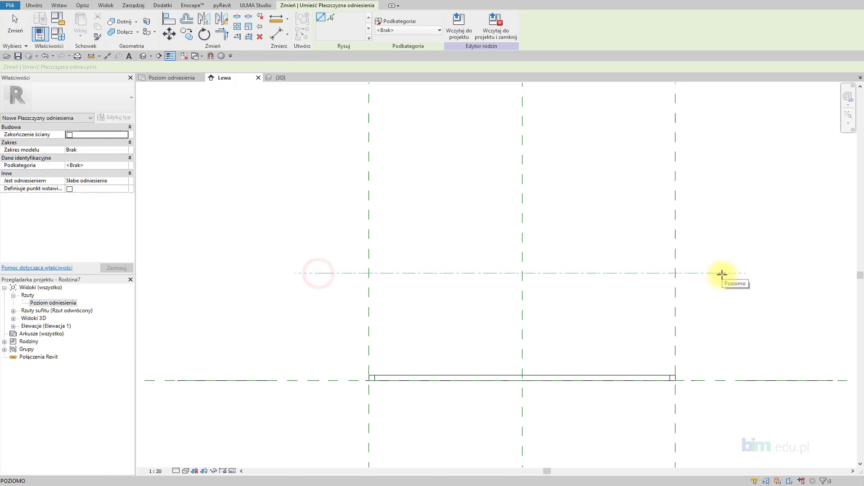
{"action": "left_click", "coordinate": [722, 274]}
{"action": "middle_click_drag", "start_coordinate": [434, 299], "coordinate": [446, 272]}
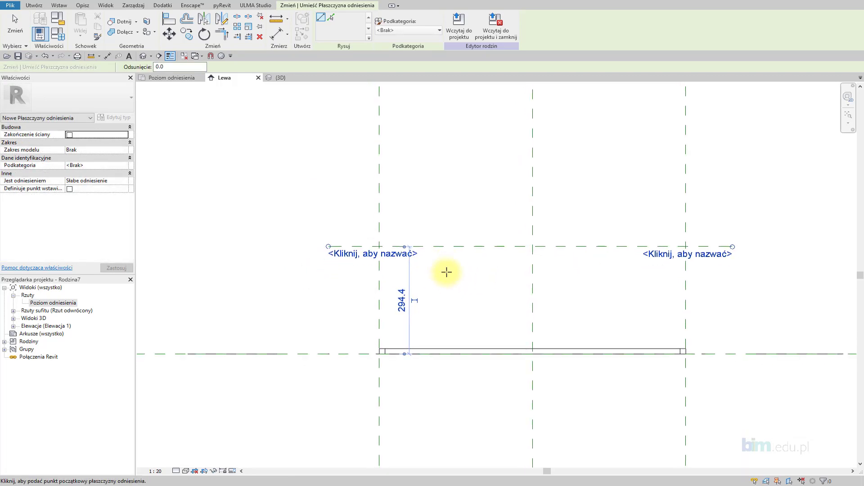
{"action": "key", "text": "Escape"}
{"action": "scroll", "coordinate": [363, 277], "scroll_direction": "up", "scroll_amount": 1}
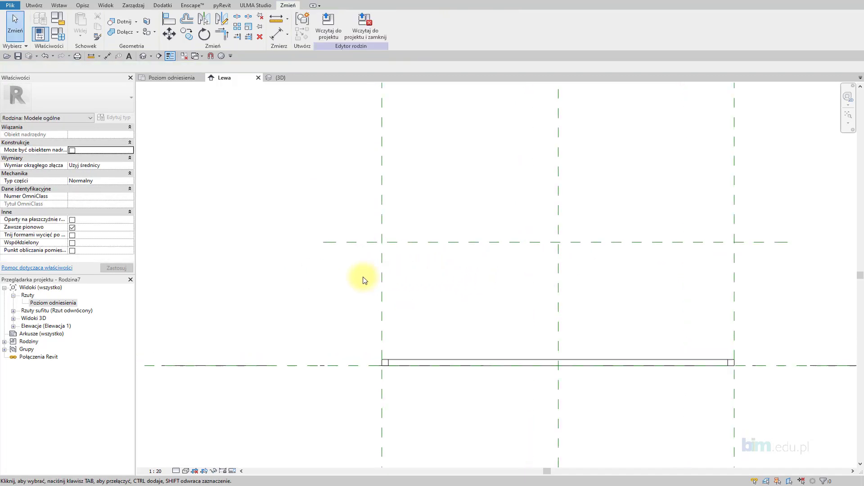
{"action": "scroll", "coordinate": [363, 278], "scroll_direction": "up", "scroll_amount": 1}
Copy the upper reference plane twice, 20 and then a further 15 units below it
{"action": "left_click", "coordinate": [360, 238]}
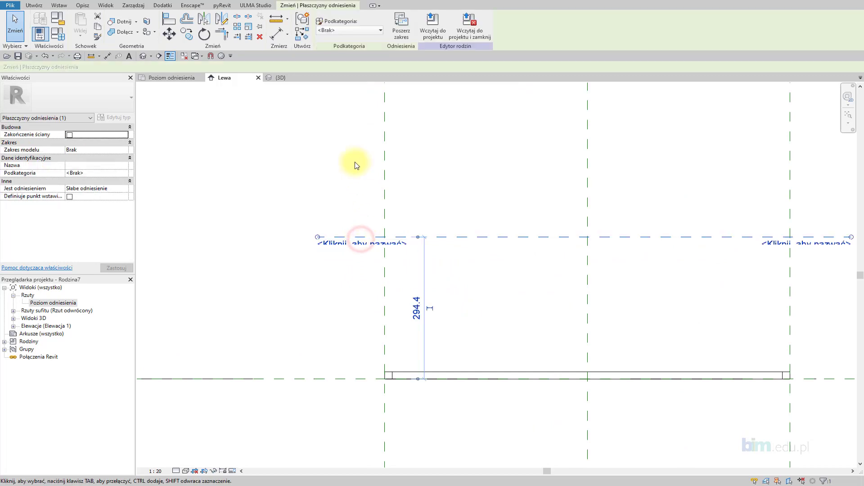
{"action": "left_click", "coordinate": [188, 38]}
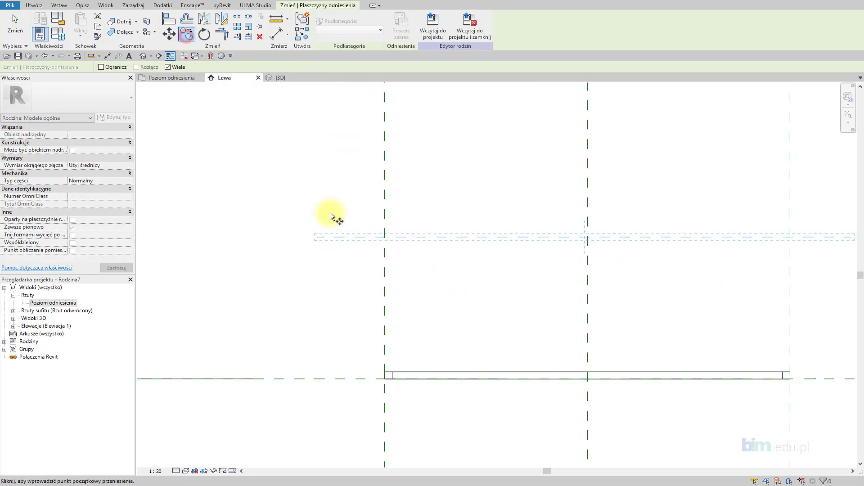
{"action": "left_click", "coordinate": [345, 261]}
{"action": "type", "text": "20"}
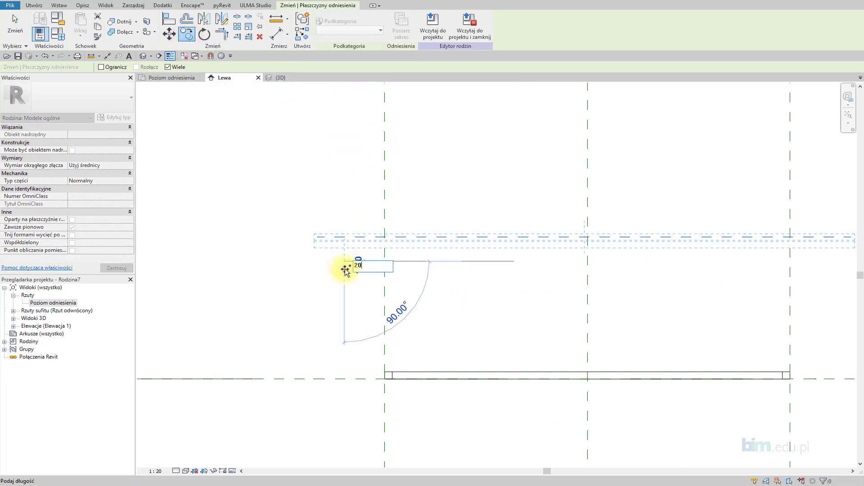
{"action": "key", "text": "Return"}
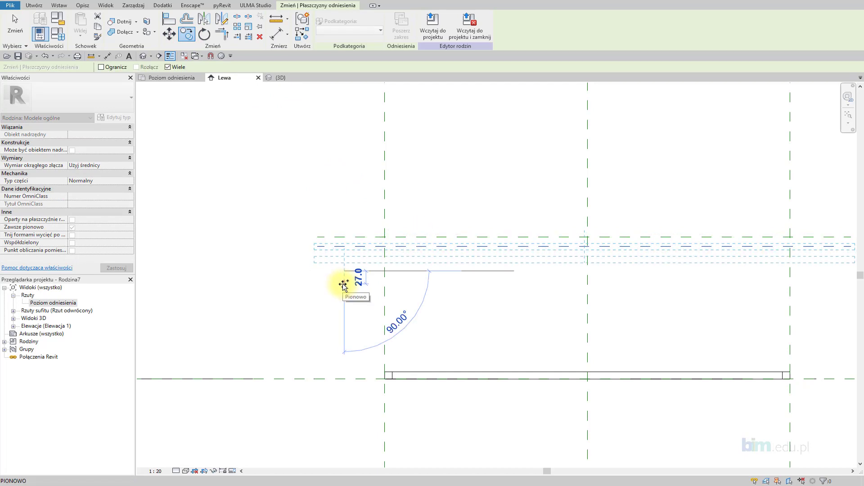
{"action": "type", "text": "15"}
{"action": "key", "text": "Return"}
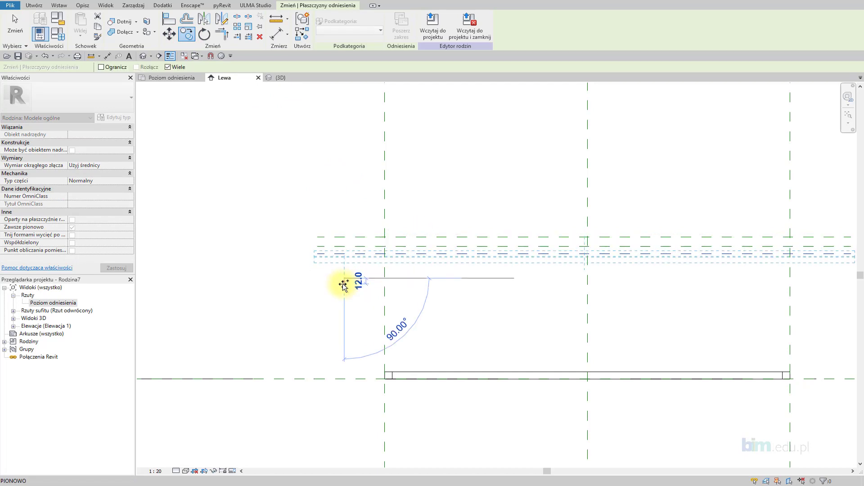
{"action": "key", "text": "Escape"}
{"action": "middle_click_drag", "start_coordinate": [344, 288], "coordinate": [364, 277]}
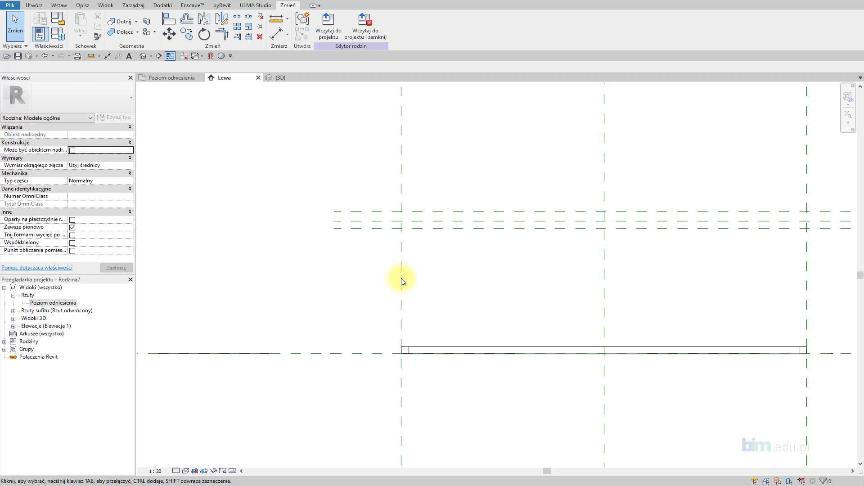
Dimension the 294 height from the bottom to the top reference plane
{"action": "middle_click_drag", "start_coordinate": [505, 280], "coordinate": [441, 286]}
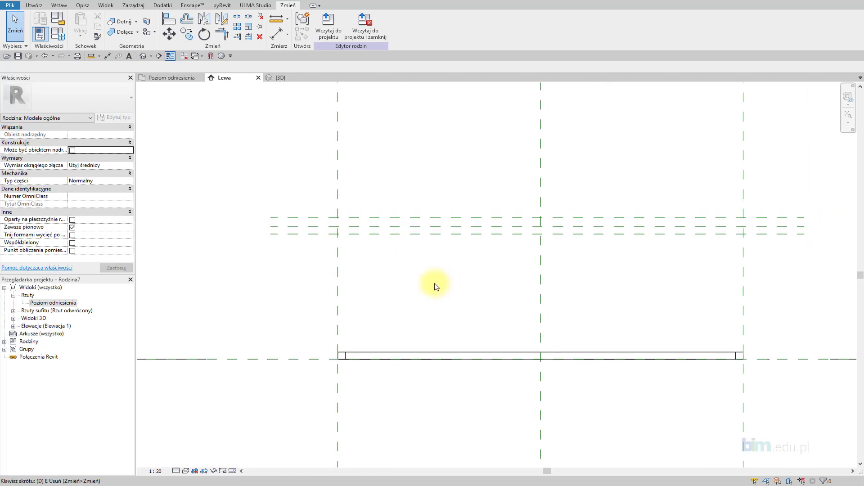
{"action": "key", "text": "d"}
{"action": "key", "text": "i"}
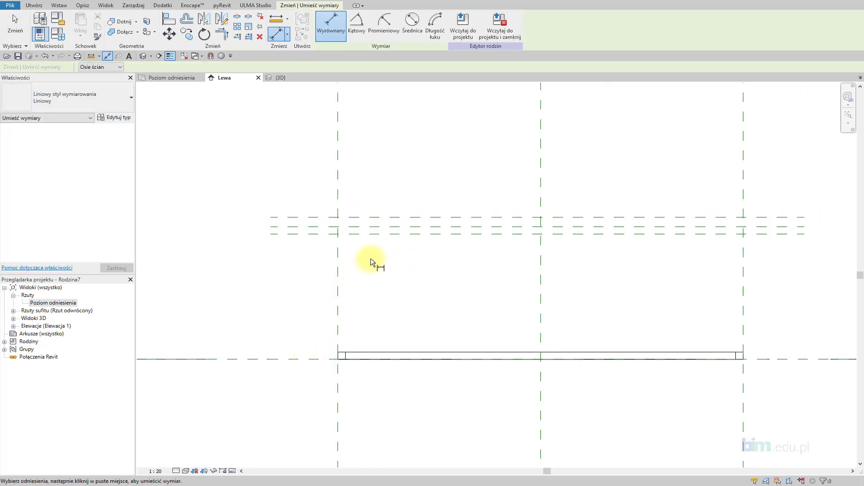
{"action": "left_click", "coordinate": [292, 360]}
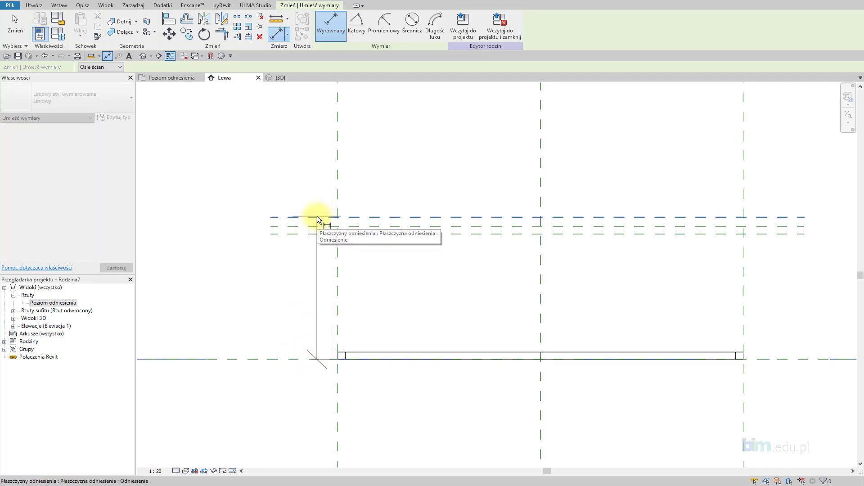
{"action": "left_click", "coordinate": [318, 218]}
{"action": "middle_click_drag", "start_coordinate": [317, 218], "coordinate": [471, 210]}
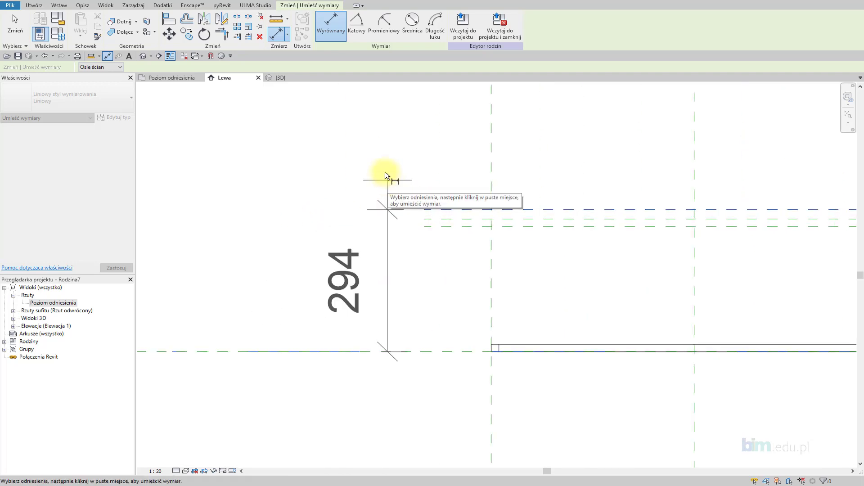
{"action": "left_click", "coordinate": [344, 144]}
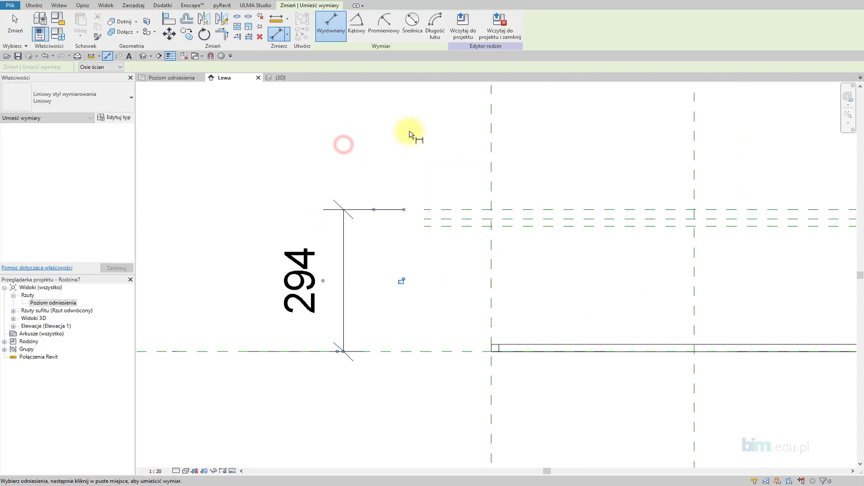
Dimension the 15 spacing across the three top planes and lock one gap
{"action": "left_click", "coordinate": [477, 209]}
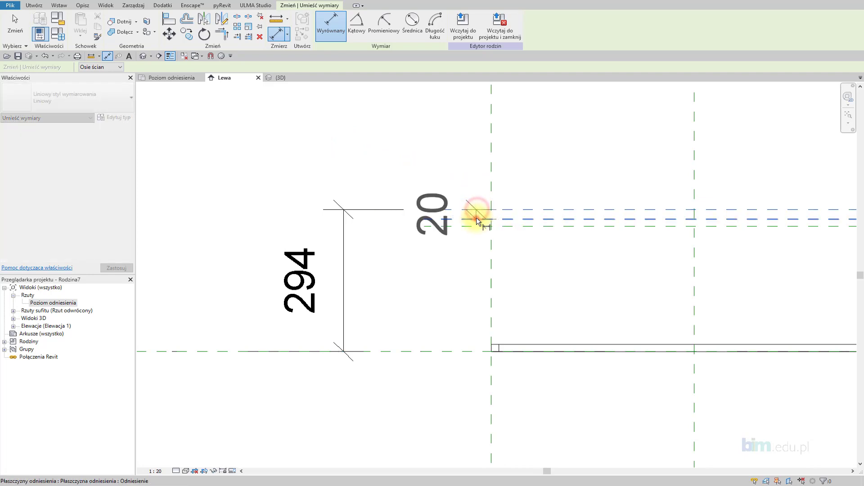
{"action": "left_click", "coordinate": [474, 224]}
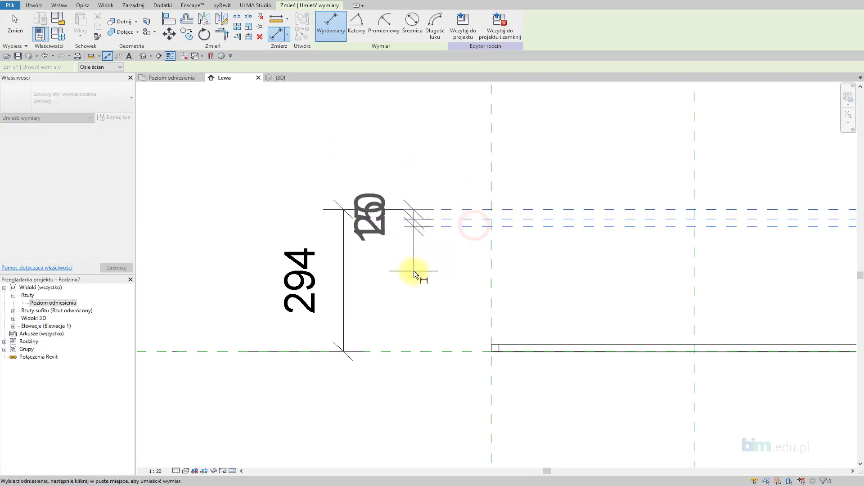
{"action": "left_click", "coordinate": [414, 271]}
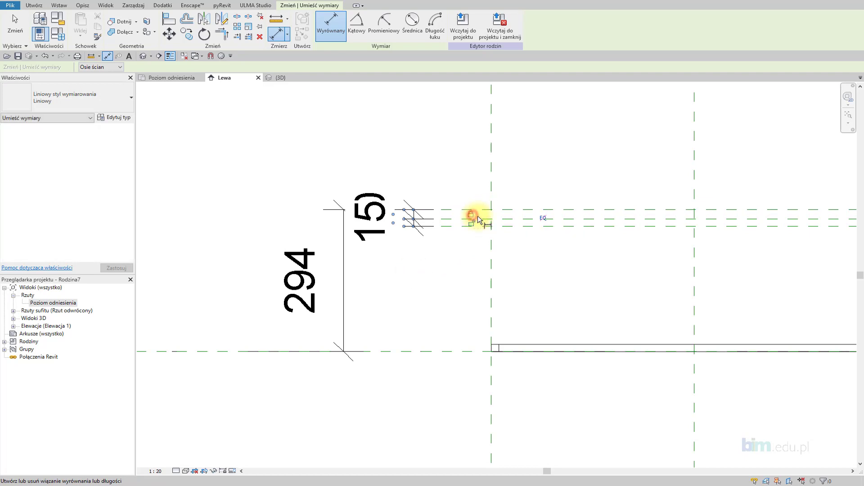
{"action": "left_click", "coordinate": [472, 222]}
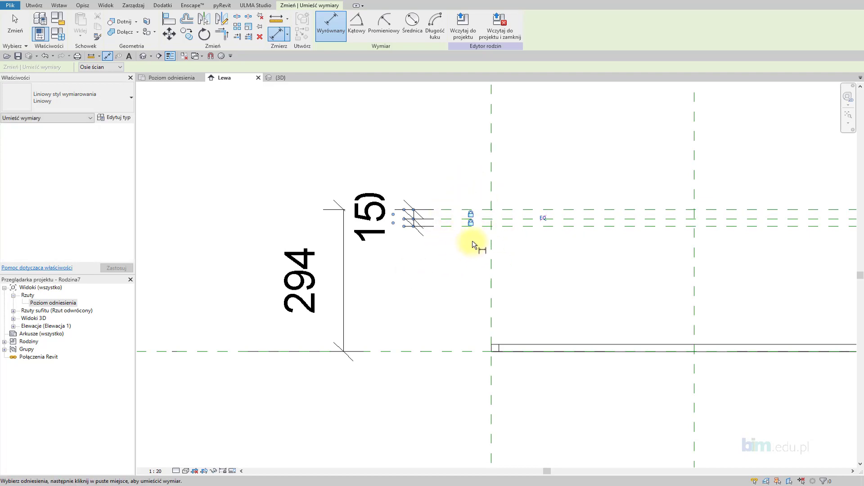
{"action": "middle_click_drag", "start_coordinate": [471, 246], "coordinate": [438, 249]}
{"action": "key", "text": "Escape"}
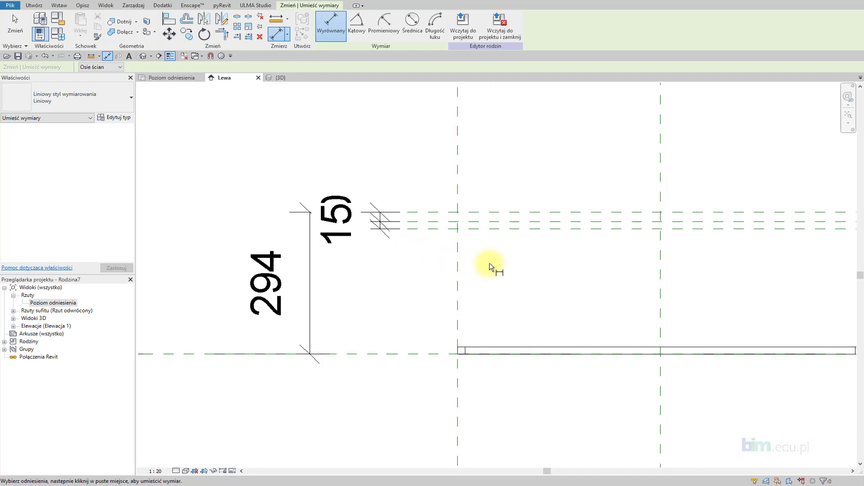
{"action": "key", "text": "Escape"}
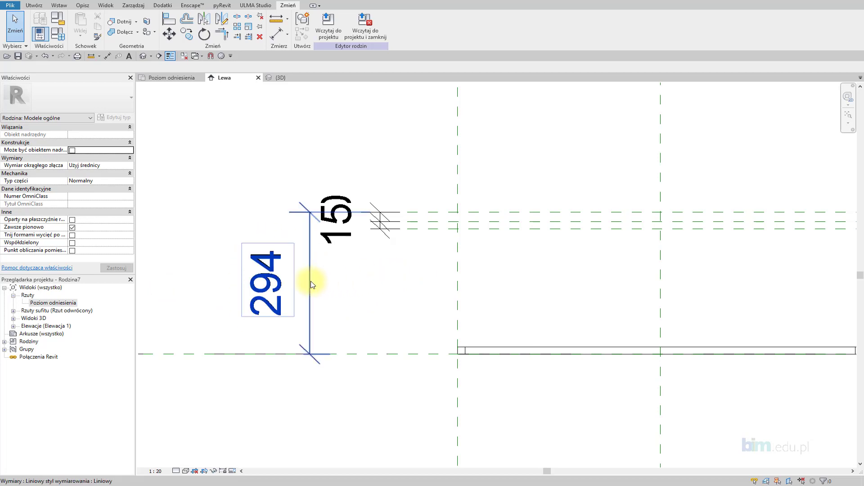
Assign a new Wysokość parameter to the 294 height dimension and change it to 400
{"action": "left_click", "coordinate": [275, 261]}
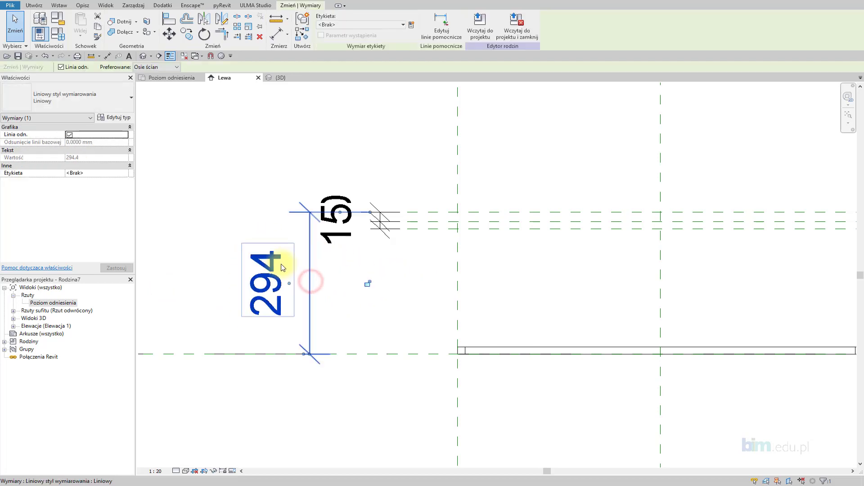
{"action": "left_click", "coordinate": [414, 28]}
{"action": "type", "text": "Wysokość"}
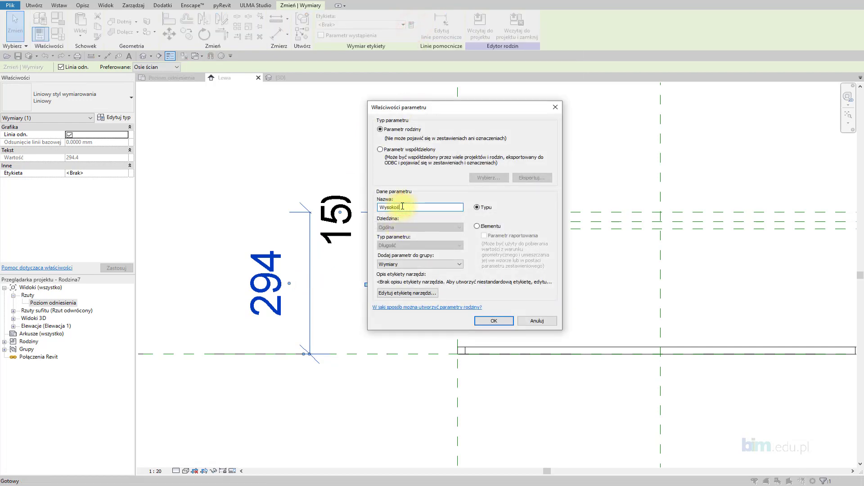
{"action": "left_click", "coordinate": [494, 320]}
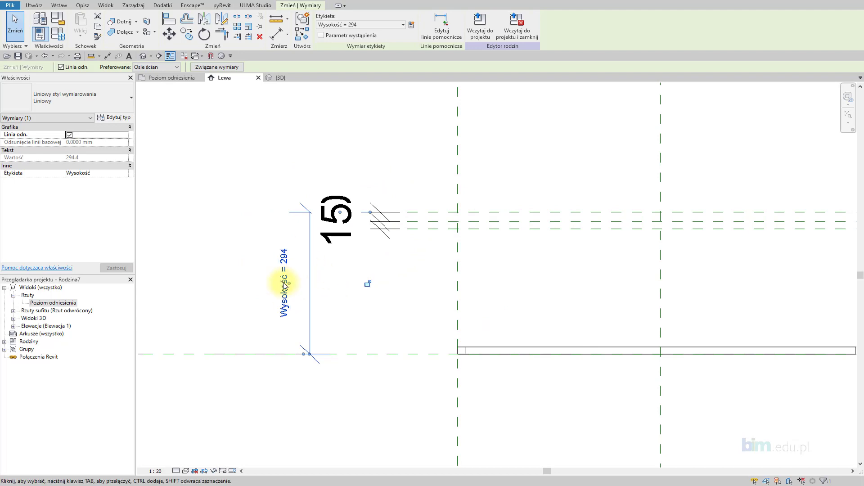
{"action": "left_click", "coordinate": [284, 299]}
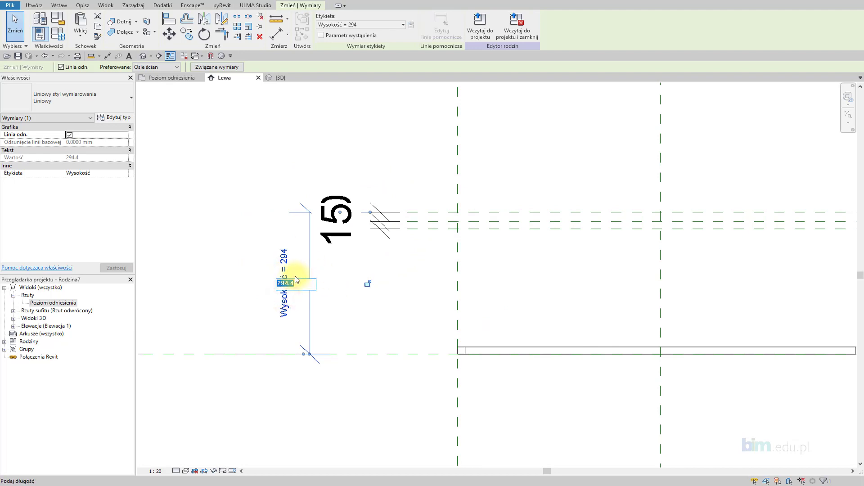
{"action": "type", "text": "400"}
{"action": "key", "text": "Return"}
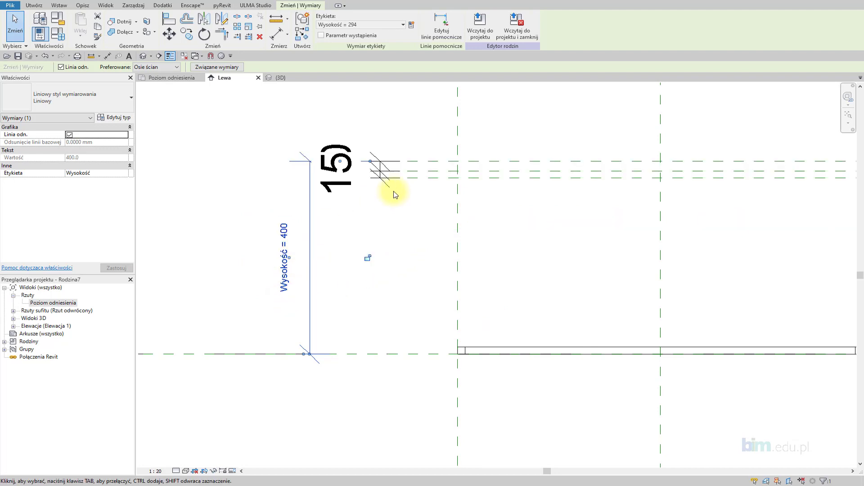
{"action": "left_click", "coordinate": [511, 169]}
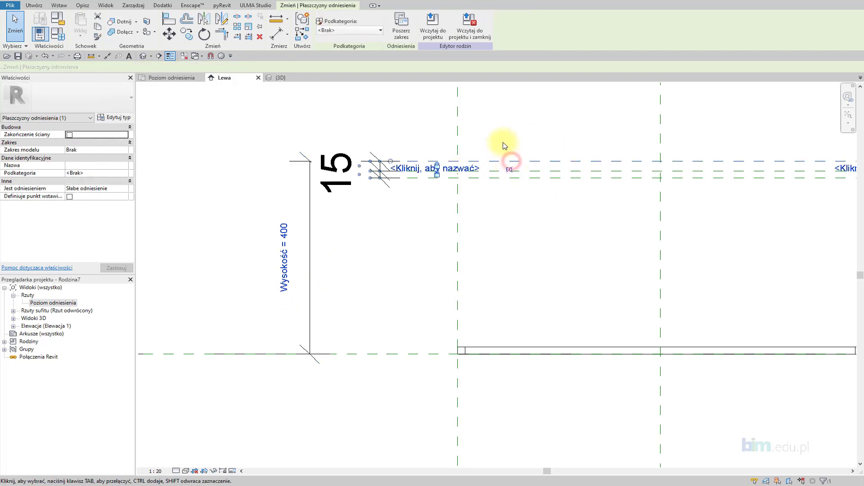
{"action": "left_click_drag", "start_coordinate": [547, 174], "coordinate": [549, 173]}
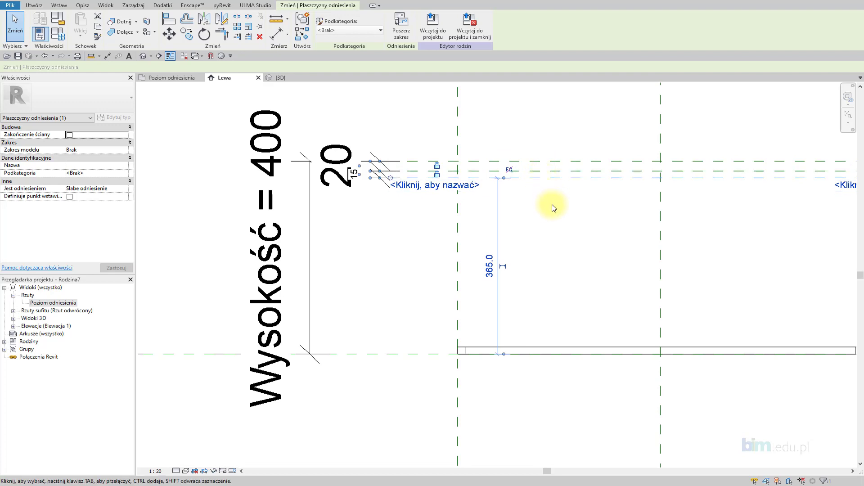
{"action": "left_click", "coordinate": [378, 128]}
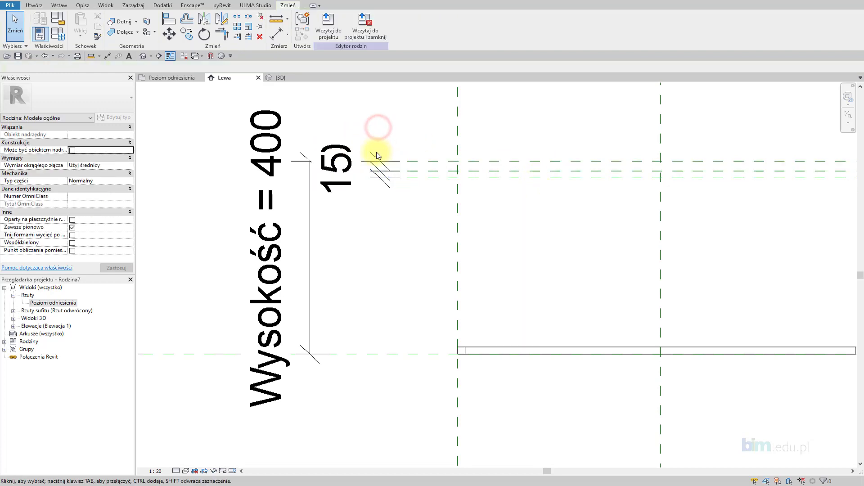
{"action": "left_click", "coordinate": [376, 154]}
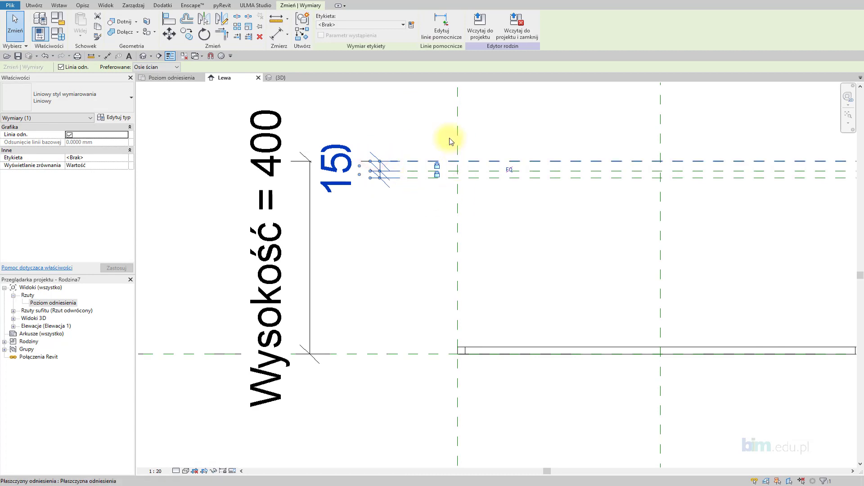
{"action": "left_click", "coordinate": [526, 129]}
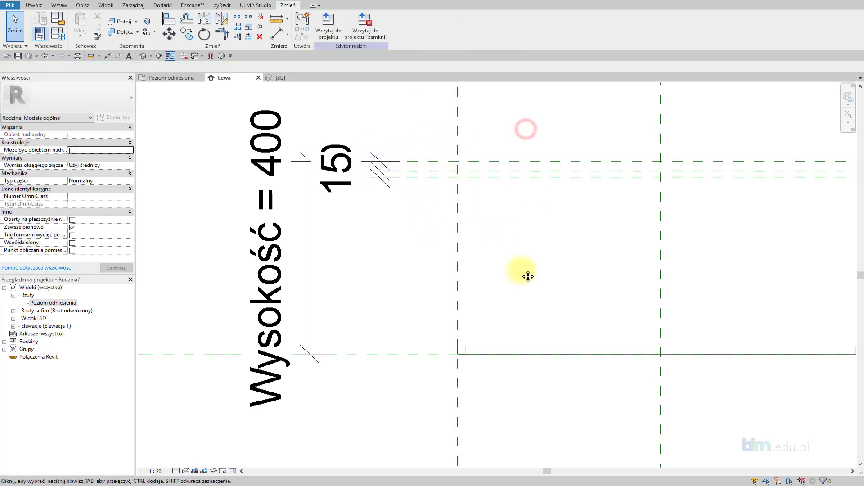
{"action": "mouse_move", "coordinate": [528, 276]}
{"action": "middle_mouse_down"}
{"action": "mouse_move", "coordinate": [449, 269]}
{"action": "mouse_move", "coordinate": [494, 276]}
{"action": "middle_mouse_up"}
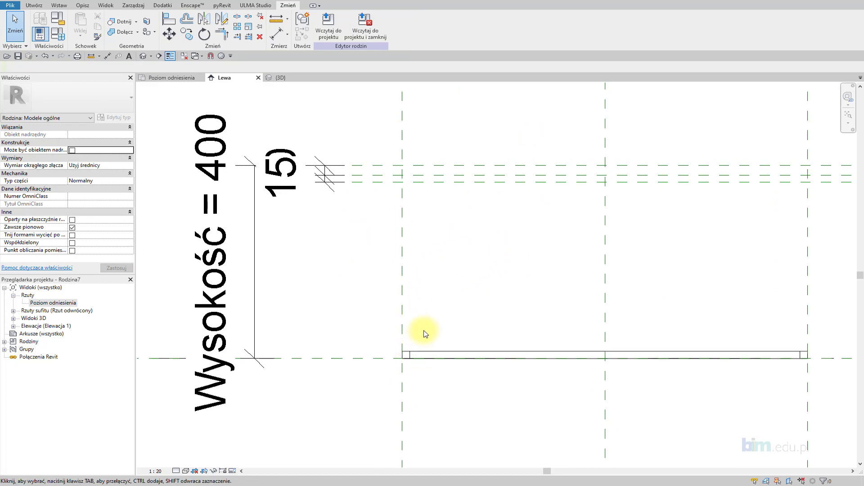
Enter sweep editing and switch its profile to an editable sketch
{"action": "left_click", "coordinate": [411, 359]}
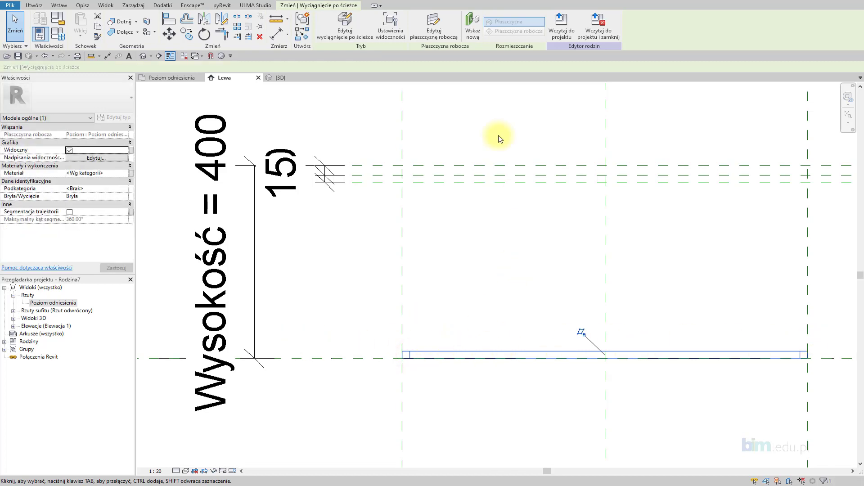
{"action": "left_click", "coordinate": [338, 38]}
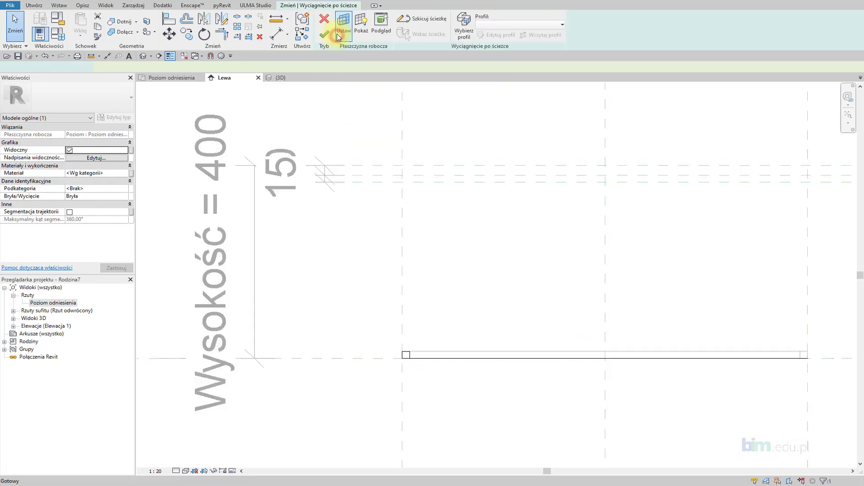
{"action": "left_click", "coordinate": [464, 28]}
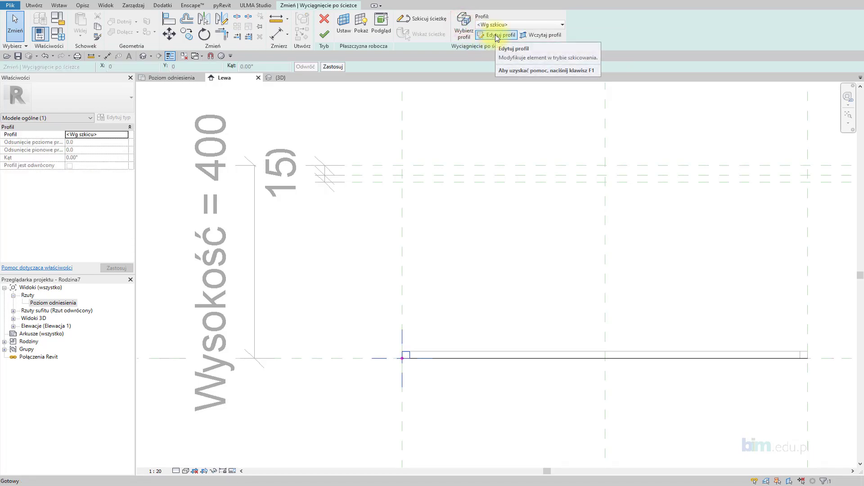
{"action": "left_click", "coordinate": [497, 37]}
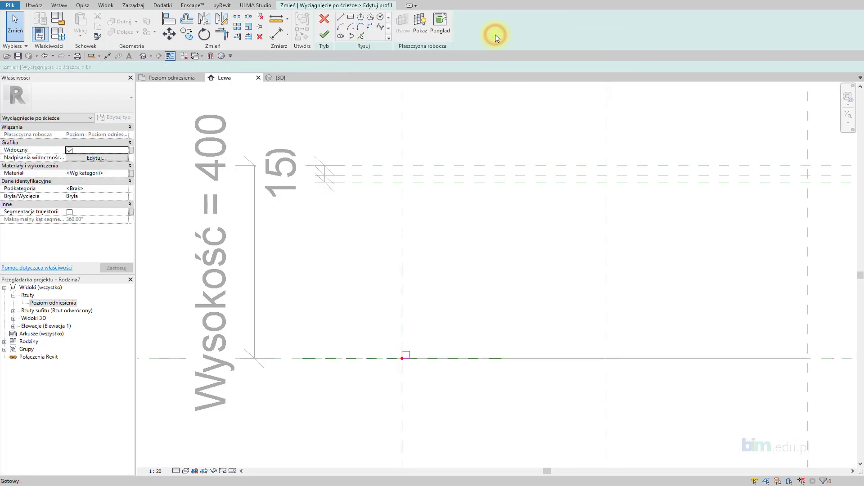
Copy the 15.0 square profile sketch up onto the upper reference planes
{"action": "left_click_drag", "start_coordinate": [377, 327], "coordinate": [426, 367]}
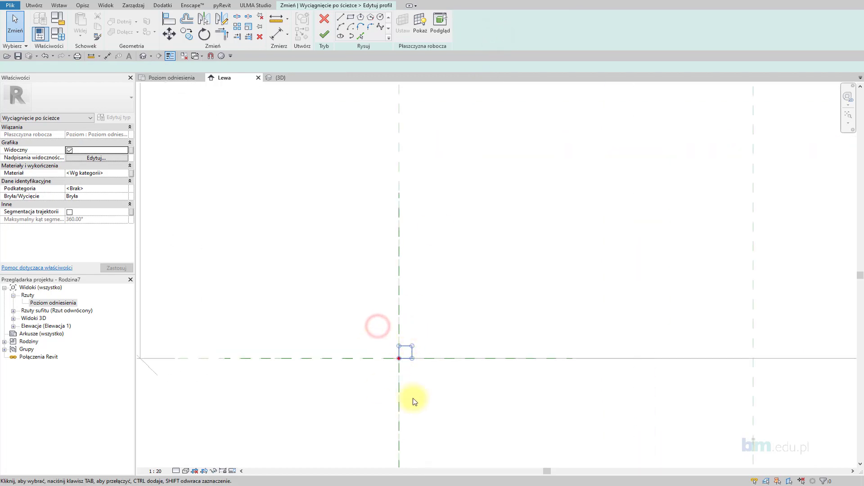
{"action": "key", "text": "c"}
{"action": "left_click", "coordinate": [413, 346]}
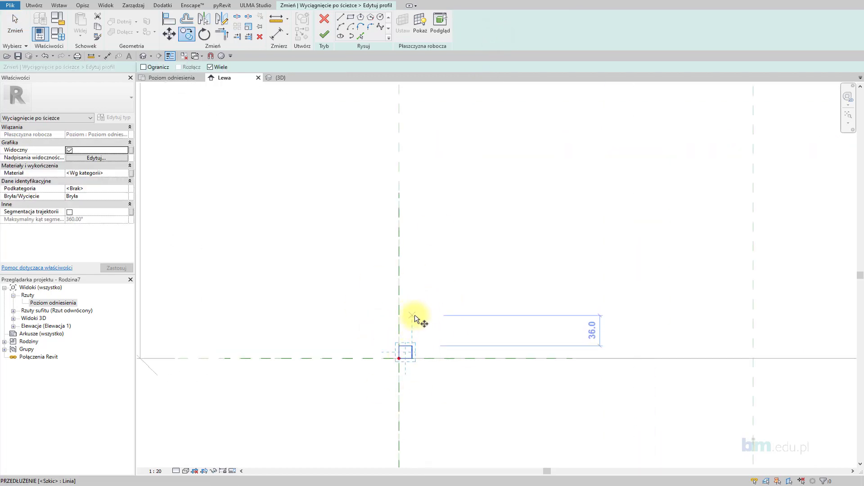
{"action": "left_click", "coordinate": [413, 344]}
{"action": "scroll", "coordinate": [412, 345], "scroll_direction": "down", "scroll_amount": 2}
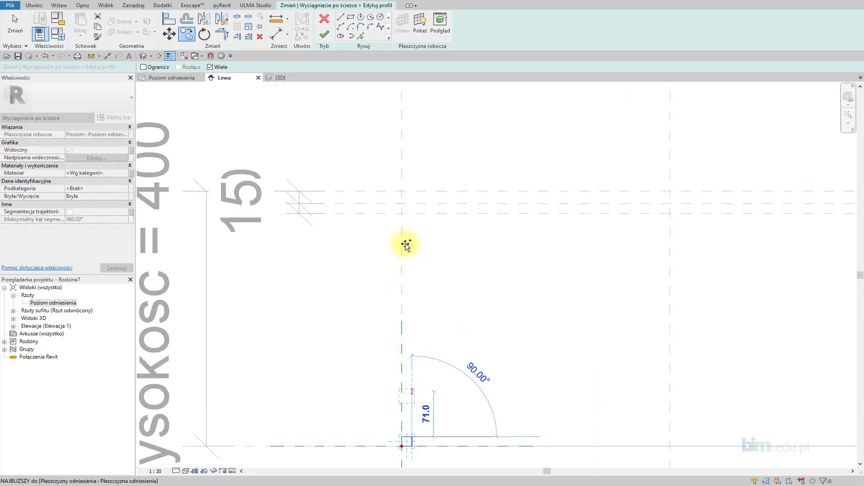
{"action": "scroll", "coordinate": [407, 207], "scroll_direction": "up", "scroll_amount": 2}
{"action": "scroll", "coordinate": [410, 208], "scroll_direction": "up", "scroll_amount": 2}
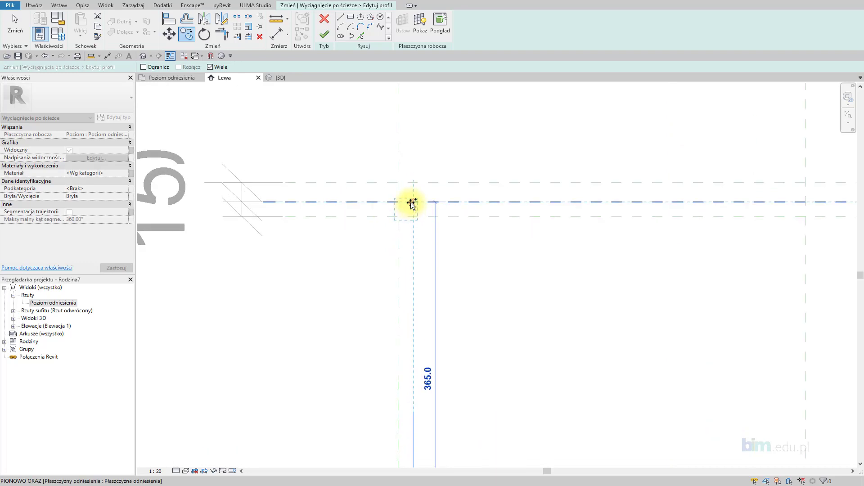
{"action": "left_click", "coordinate": [412, 203]}
{"action": "key", "text": "Escape"}
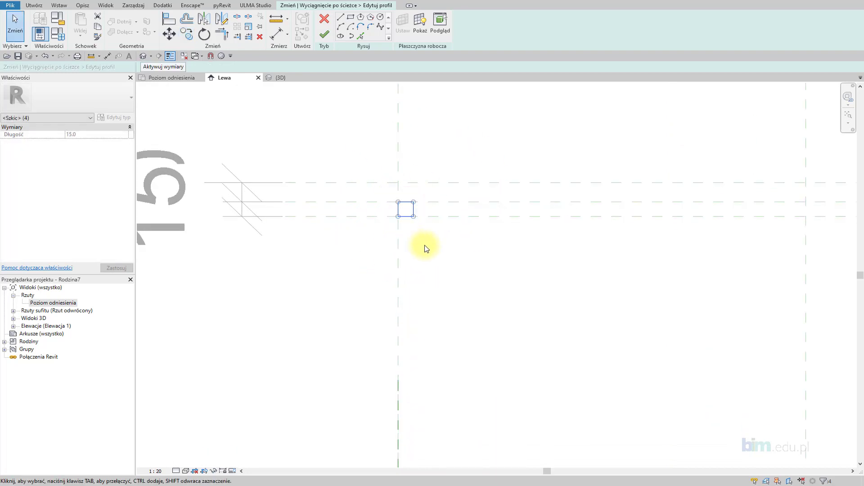
{"action": "key", "text": "Escape"}
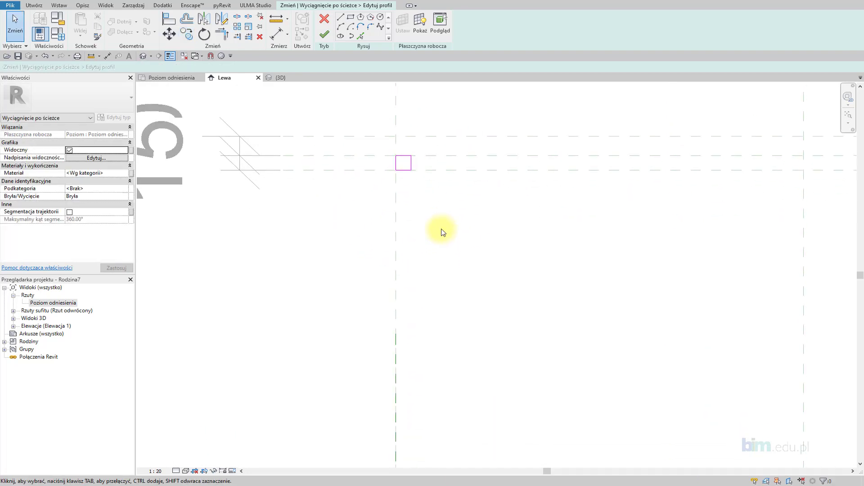
{"action": "middle_click_drag", "start_coordinate": [419, 190], "coordinate": [415, 151]}
{"action": "scroll", "coordinate": [410, 177], "scroll_direction": "up", "scroll_amount": 1}
{"action": "left_click", "coordinate": [408, 183]}
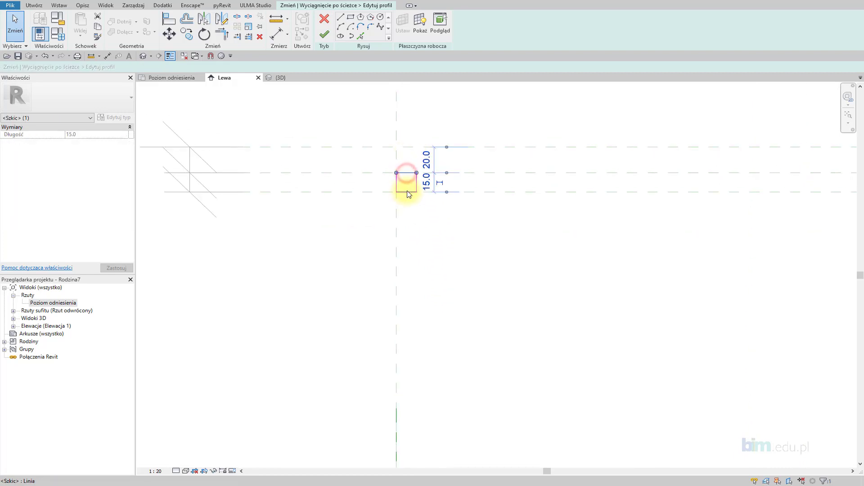
{"action": "left_click", "coordinate": [513, 175]}
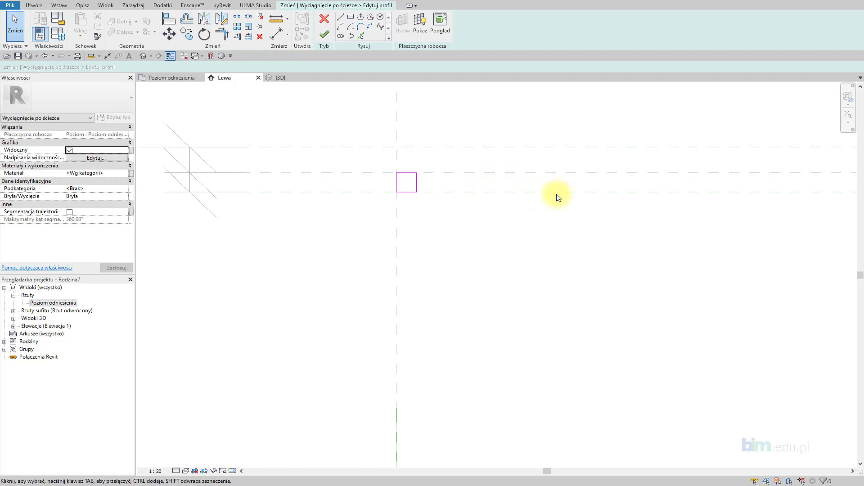
Align and lock the copied square's top and bottom edges to the upper reference planes
{"action": "left_click", "coordinate": [166, 20]}
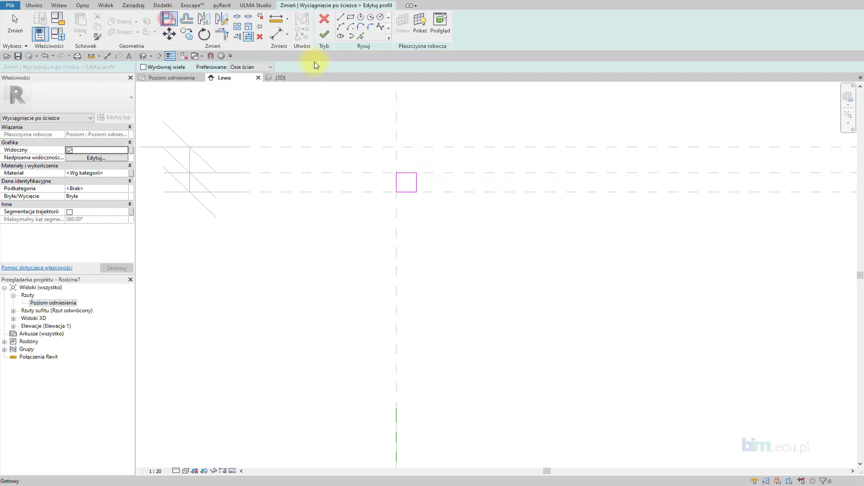
{"action": "left_click", "coordinate": [496, 172]}
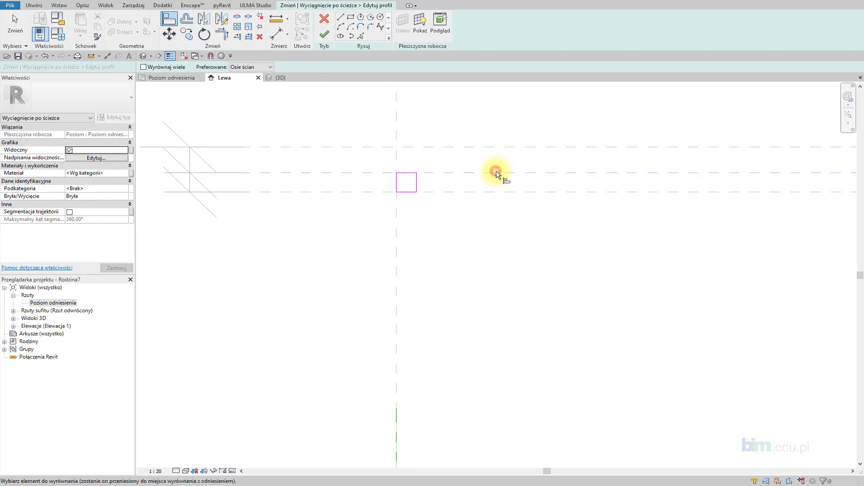
{"action": "left_click", "coordinate": [404, 172]}
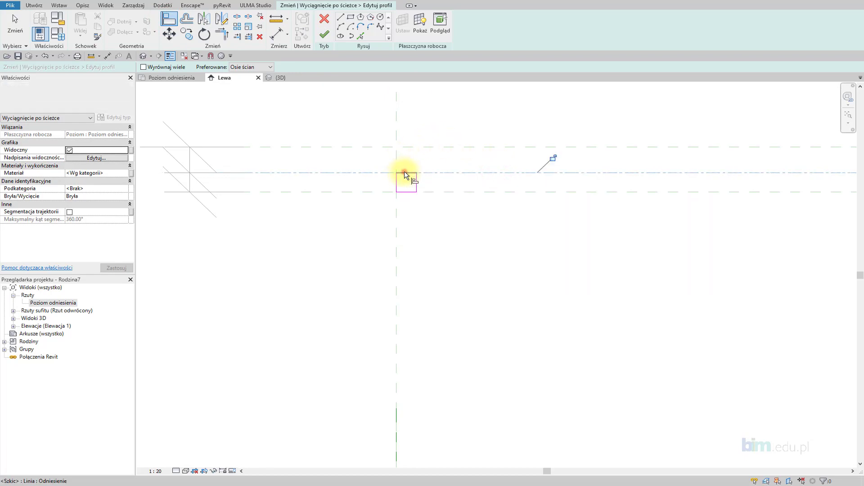
{"action": "left_click", "coordinate": [553, 158]}
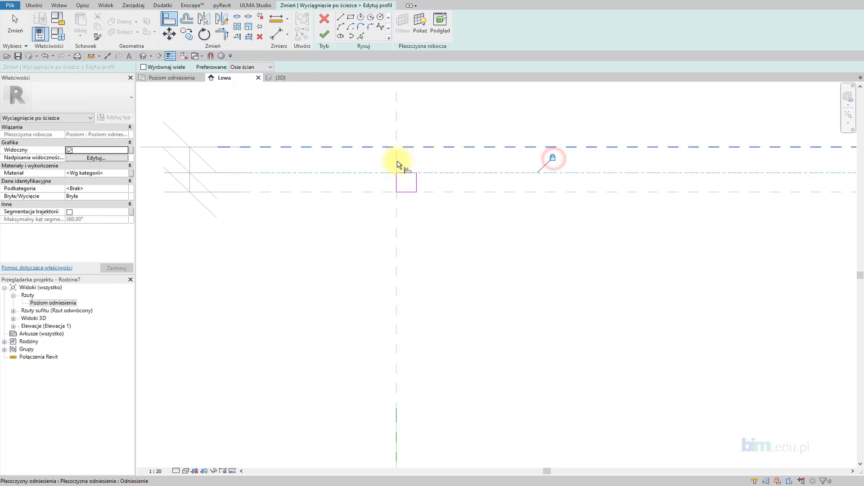
{"action": "left_click", "coordinate": [491, 193]}
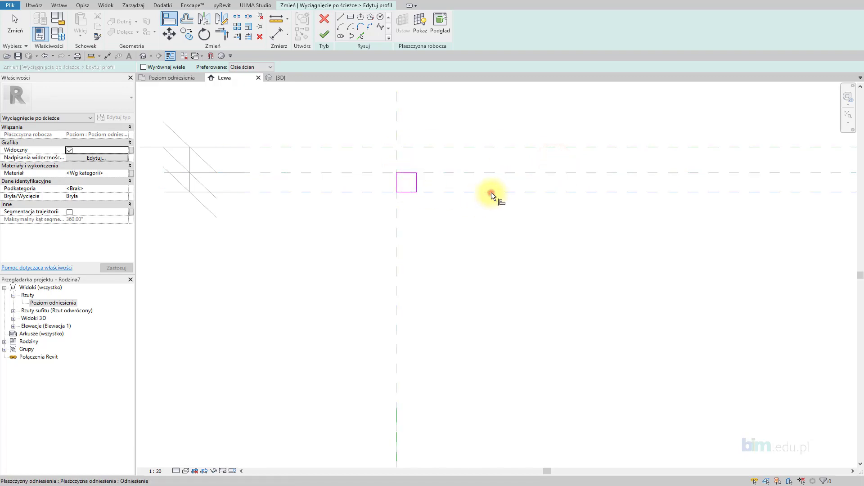
{"action": "left_click", "coordinate": [409, 191]}
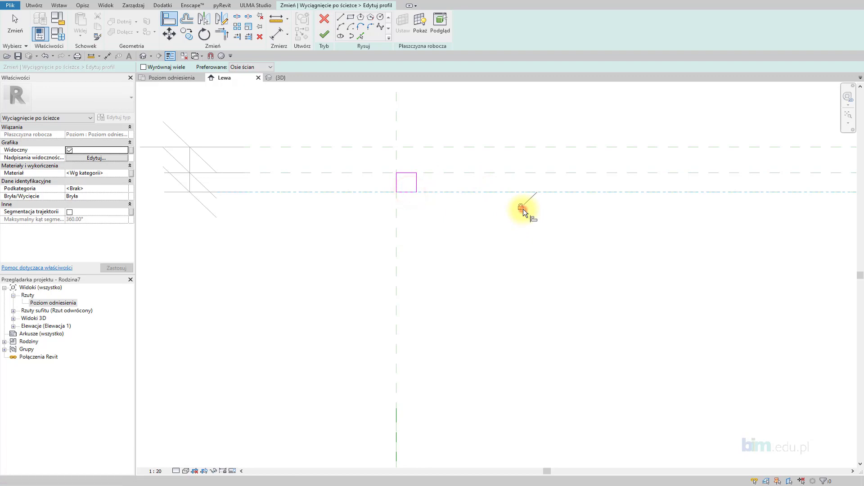
{"action": "left_click", "coordinate": [521, 207]}
{"action": "scroll", "coordinate": [460, 226], "scroll_direction": "down", "scroll_amount": 2}
{"action": "mouse_move", "coordinate": [494, 270]}
{"action": "middle_mouse_down"}
{"action": "mouse_move", "coordinate": [441, 219]}
{"action": "mouse_move", "coordinate": [431, 234]}
{"action": "middle_mouse_up"}
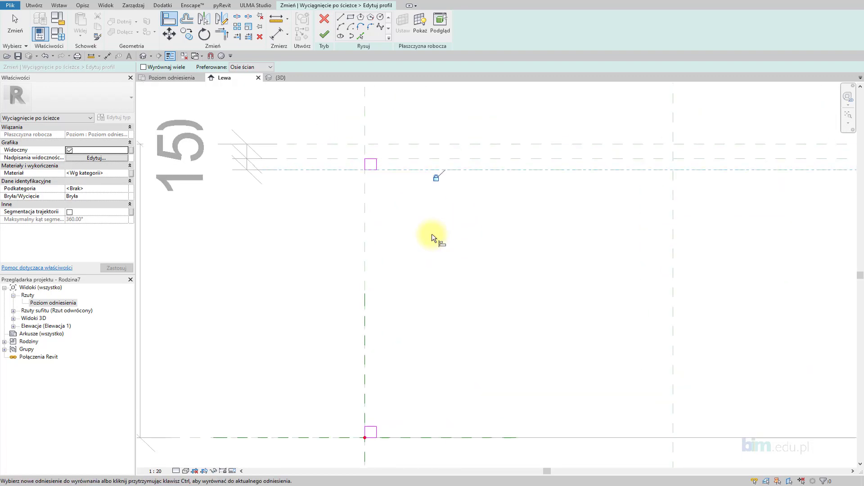
Finish the profile and sweep, then center the two stacked frames in 3D
{"action": "left_click", "coordinate": [325, 36]}
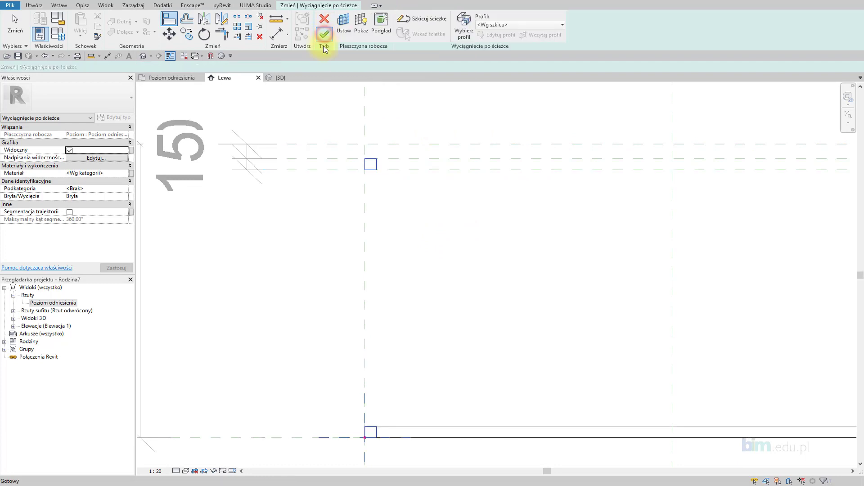
{"action": "left_click", "coordinate": [325, 35]}
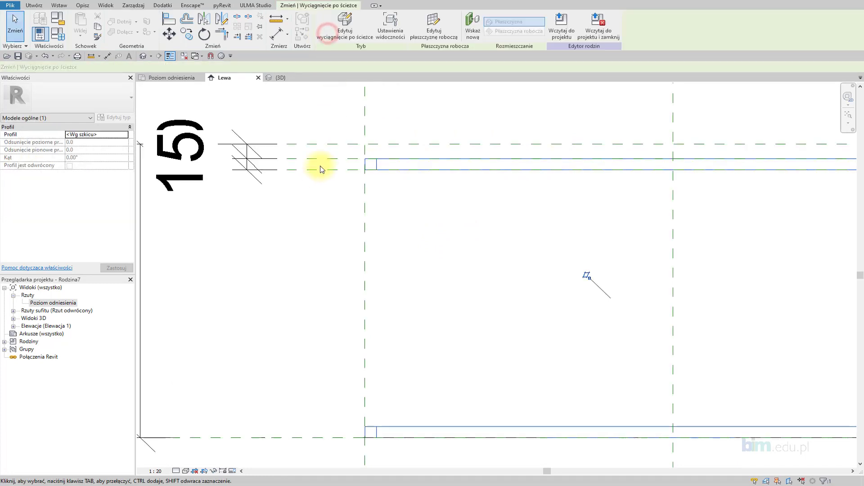
{"action": "left_click", "coordinate": [281, 79]}
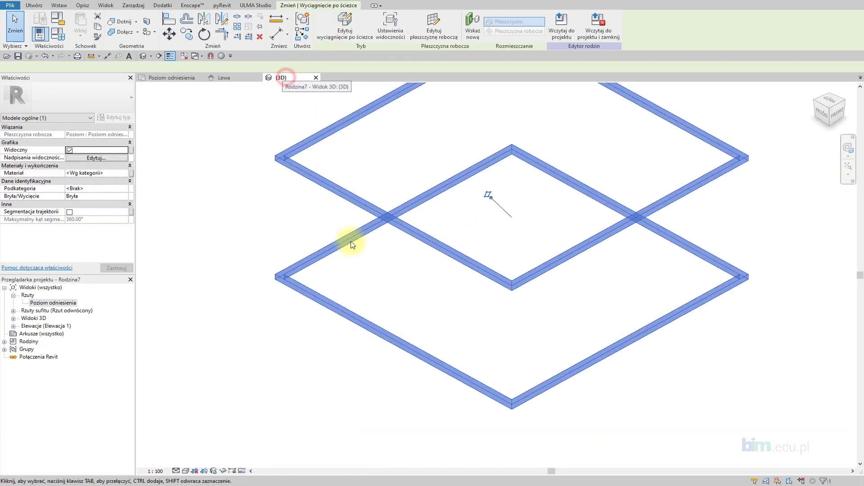
{"action": "left_click", "coordinate": [244, 224]}
{"action": "scroll", "coordinate": [272, 268], "scroll_direction": "down", "scroll_amount": 2}
{"action": "scroll", "coordinate": [290, 243], "scroll_direction": "down", "scroll_amount": 1}
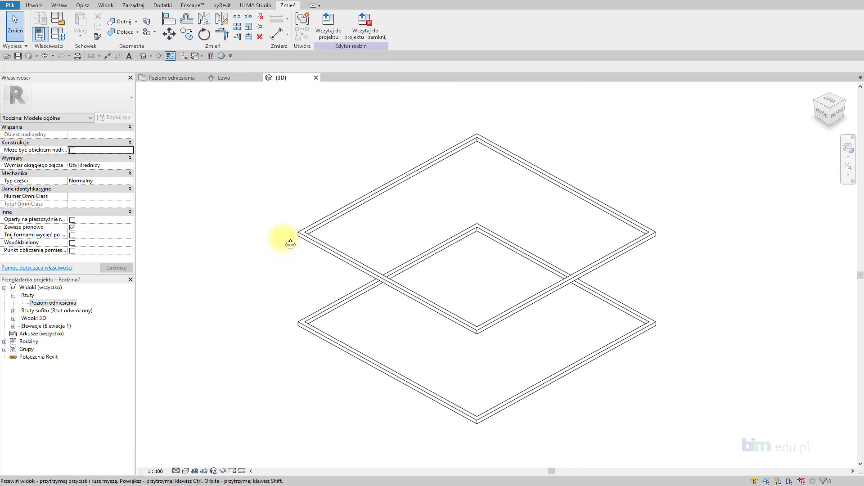
{"action": "scroll", "coordinate": [312, 228], "scroll_direction": "down", "scroll_amount": 1}
{"action": "middle_click_drag", "start_coordinate": [312, 227], "coordinate": [386, 229]}
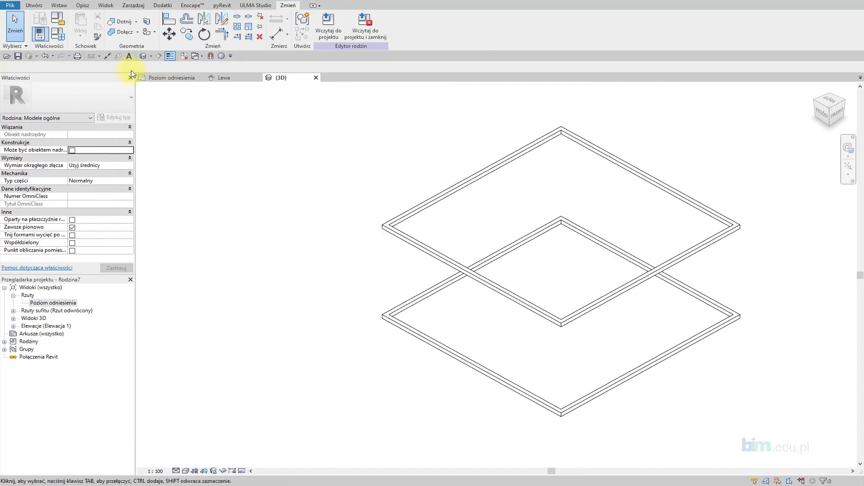
Set Szerokość to 600 and Wysokość to 300 in Family Types and apply
{"action": "left_click", "coordinate": [58, 33]}
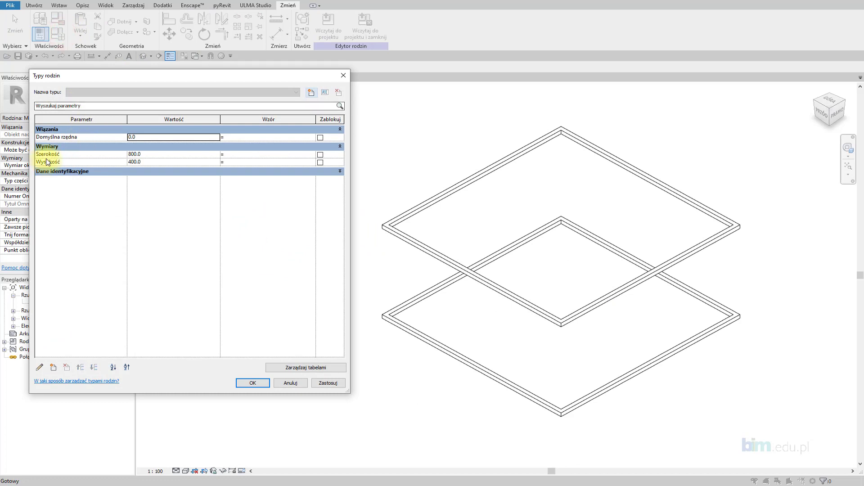
{"action": "left_click", "coordinate": [153, 155]}
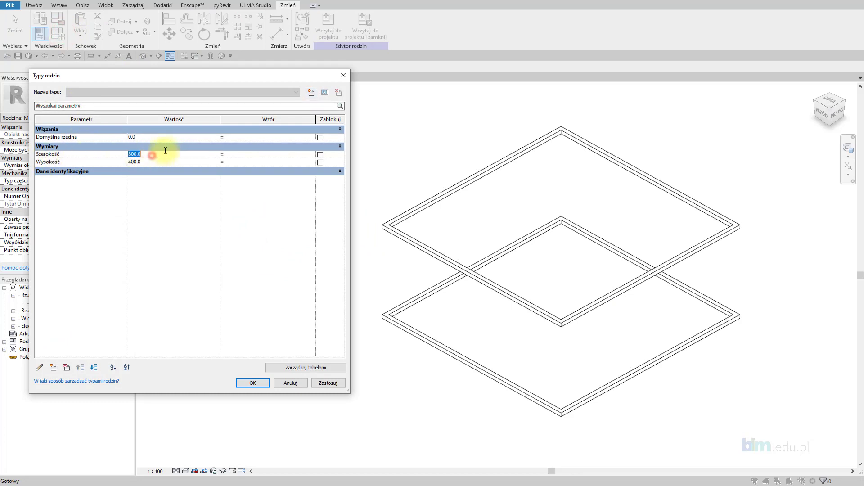
{"action": "type", "text": "600"}
{"action": "left_click", "coordinate": [325, 383]}
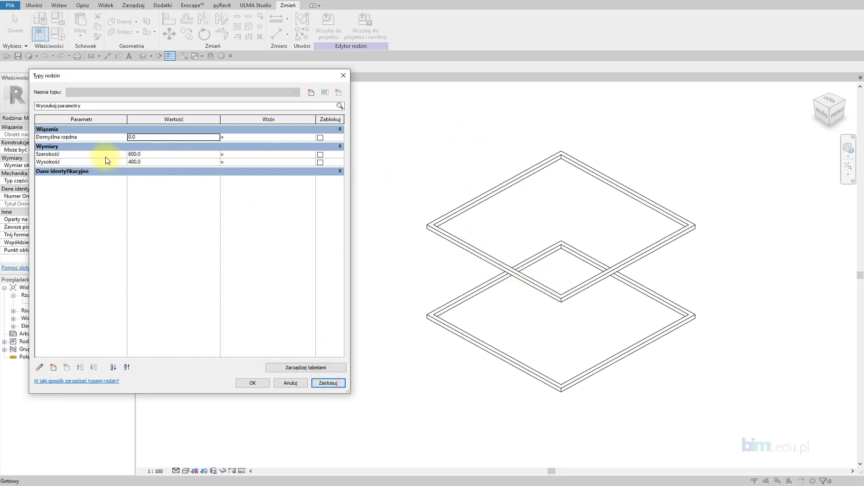
{"action": "left_click", "coordinate": [148, 163]}
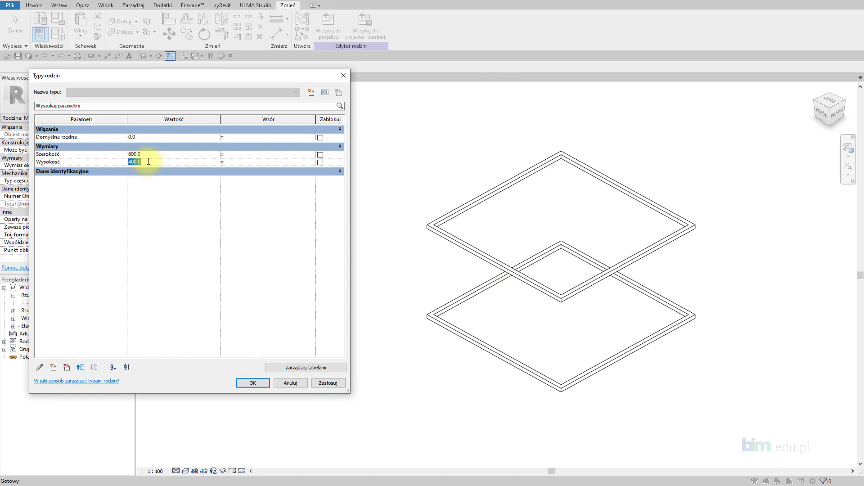
{"action": "type", "text": "300"}
{"action": "left_click", "coordinate": [335, 387]}
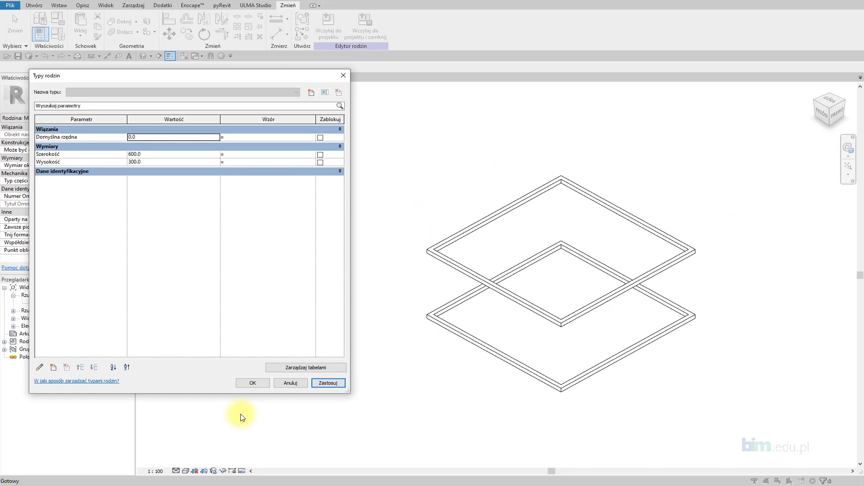
{"action": "left_click", "coordinate": [253, 383]}
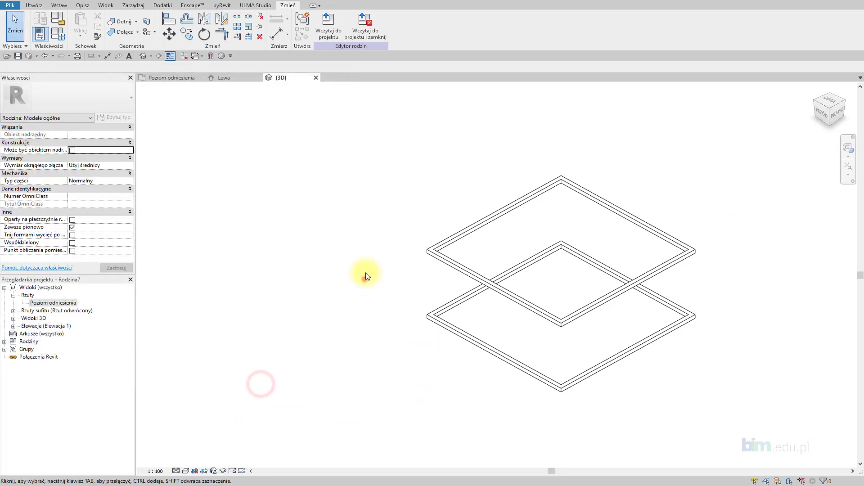
Switch to the Reference Level plan and zoom in on the frame
{"action": "middle_click_drag", "start_coordinate": [365, 275], "coordinate": [317, 237]}
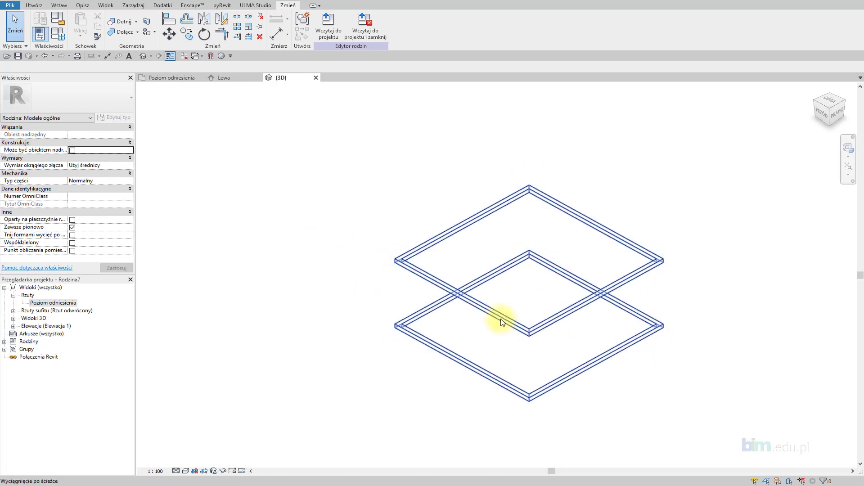
{"action": "left_click", "coordinate": [158, 82]}
{"action": "scroll", "coordinate": [391, 199], "scroll_direction": "up", "scroll_amount": 3}
{"action": "scroll", "coordinate": [407, 199], "scroll_direction": "up", "scroll_amount": 1}
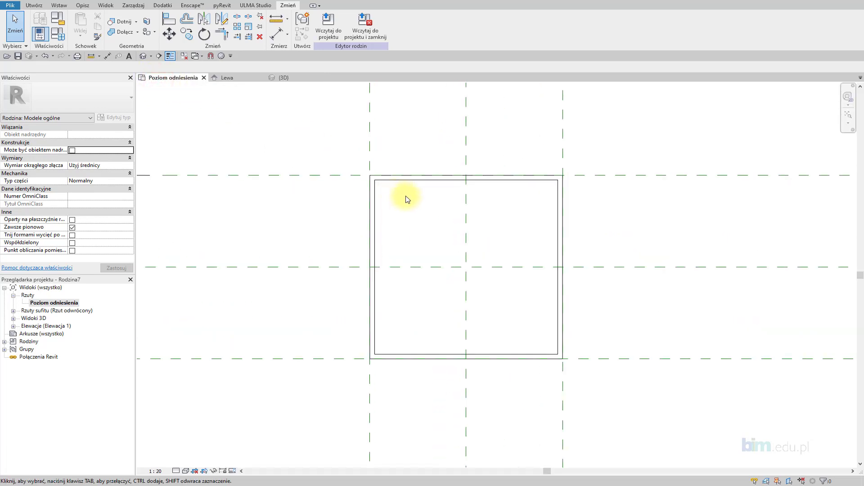
{"action": "scroll", "coordinate": [407, 199], "scroll_direction": "right", "scroll_amount": 1, "text": "shift"}
Extrude a 15 × 15 rectangle at the frame's top-left corner as a post
{"action": "left_click", "coordinate": [40, 7]}
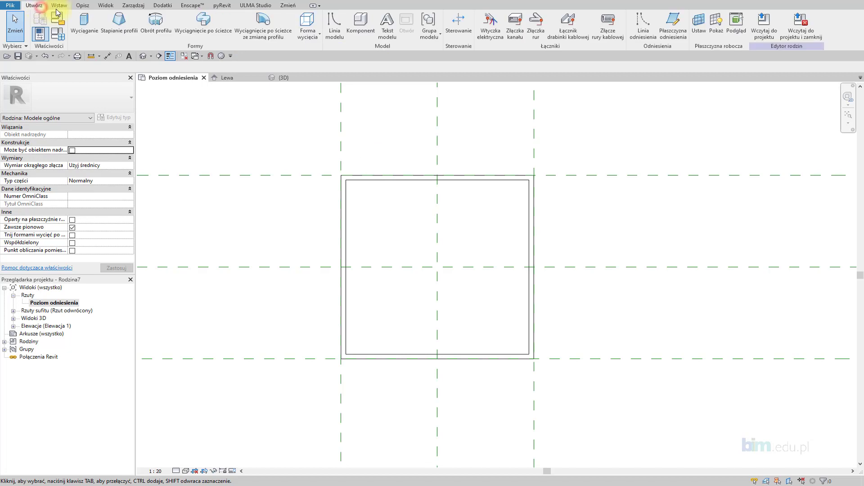
{"action": "left_click", "coordinate": [86, 23]}
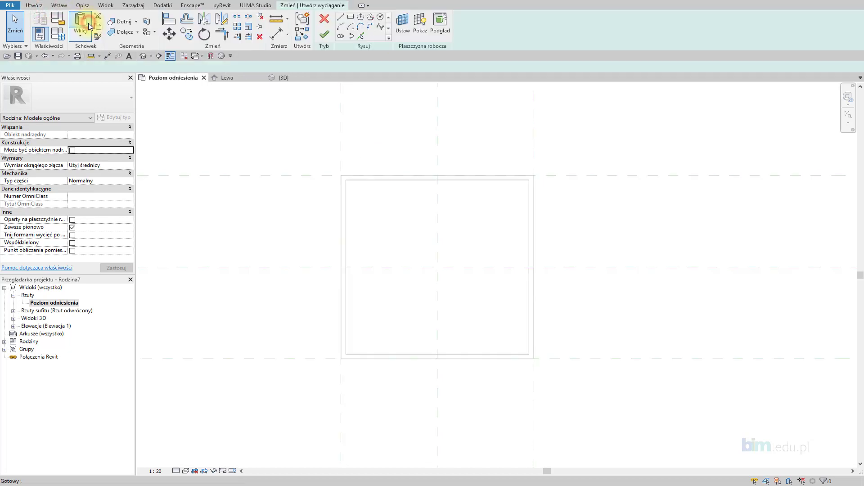
{"action": "left_click", "coordinate": [353, 20]}
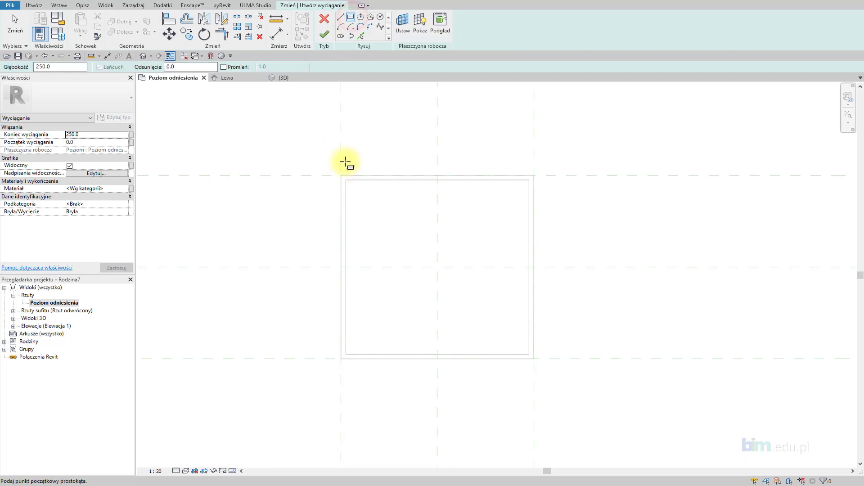
{"action": "scroll", "coordinate": [346, 162], "scroll_direction": "up", "scroll_amount": 3}
{"action": "scroll", "coordinate": [347, 188], "scroll_direction": "up", "scroll_amount": 2}
{"action": "left_click", "coordinate": [334, 207]}
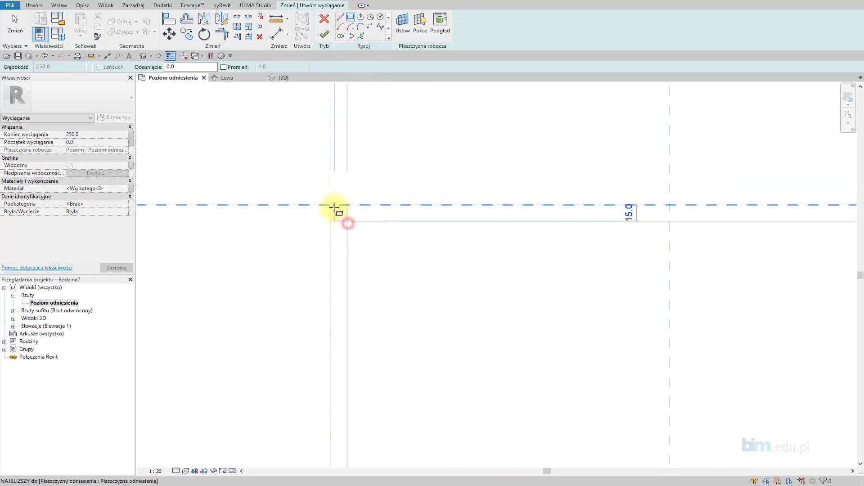
{"action": "left_click", "coordinate": [332, 206]}
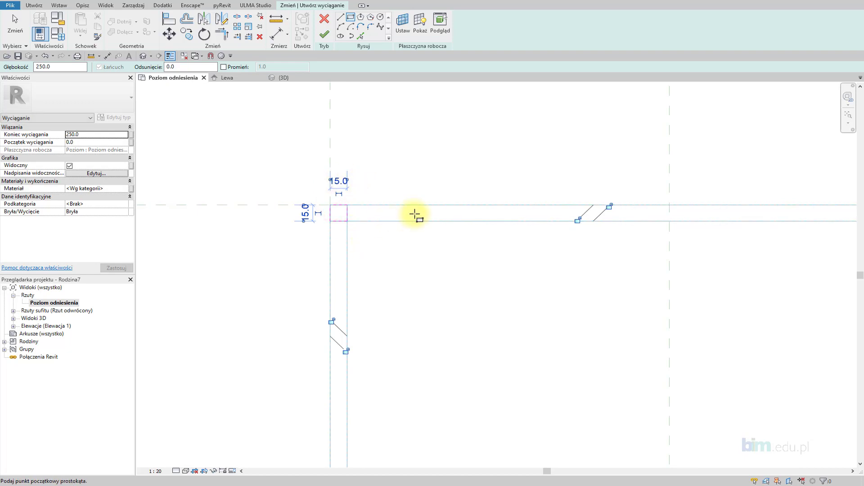
{"action": "left_click", "coordinate": [324, 36]}
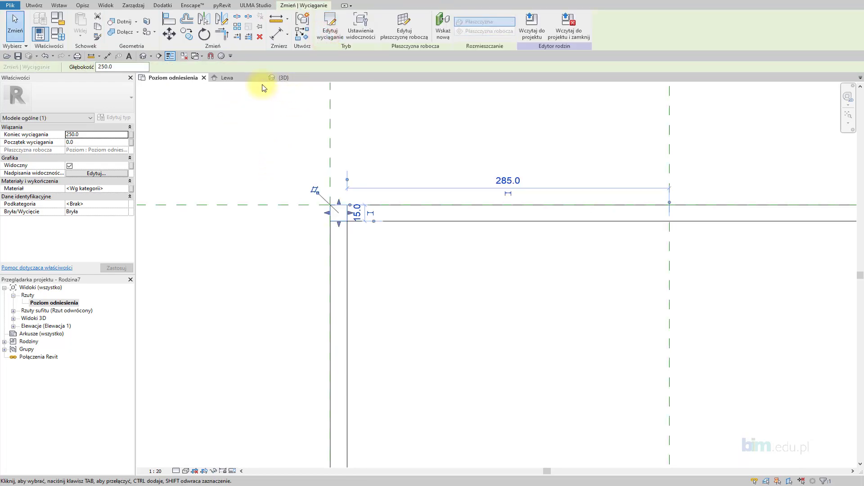
In the Lewa elevation, raise the corner post's bottom onto the lower frame
{"action": "left_click", "coordinate": [228, 79]}
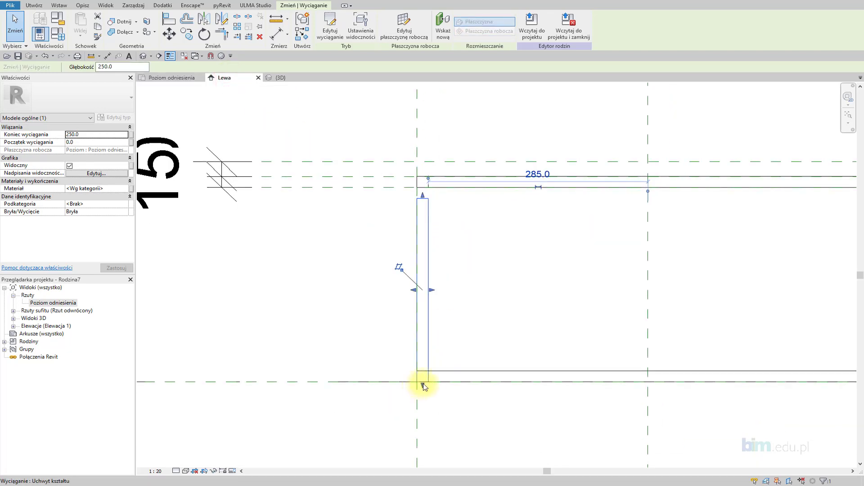
{"action": "left_click", "coordinate": [424, 192]}
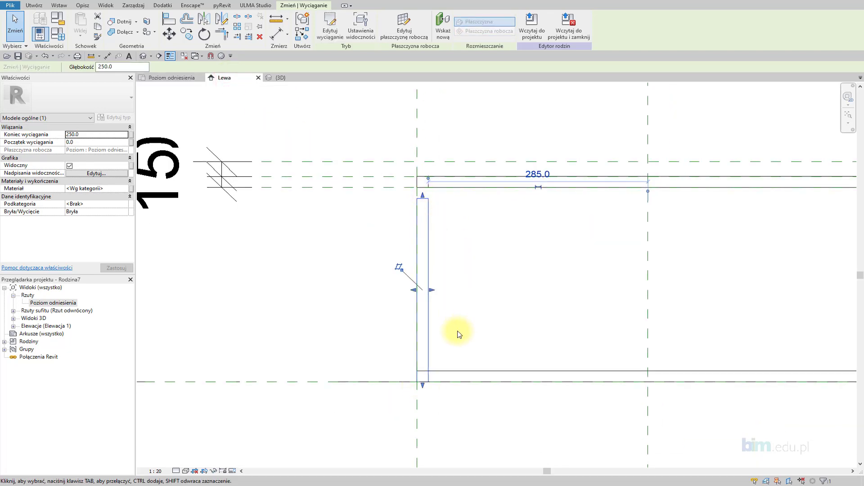
{"action": "mouse_move", "coordinate": [423, 385]}
{"action": "left_mouse_down"}
{"action": "mouse_move", "coordinate": [430, 356]}
{"action": "mouse_move", "coordinate": [418, 381]}
{"action": "mouse_move", "coordinate": [439, 381]}
{"action": "left_mouse_up"}
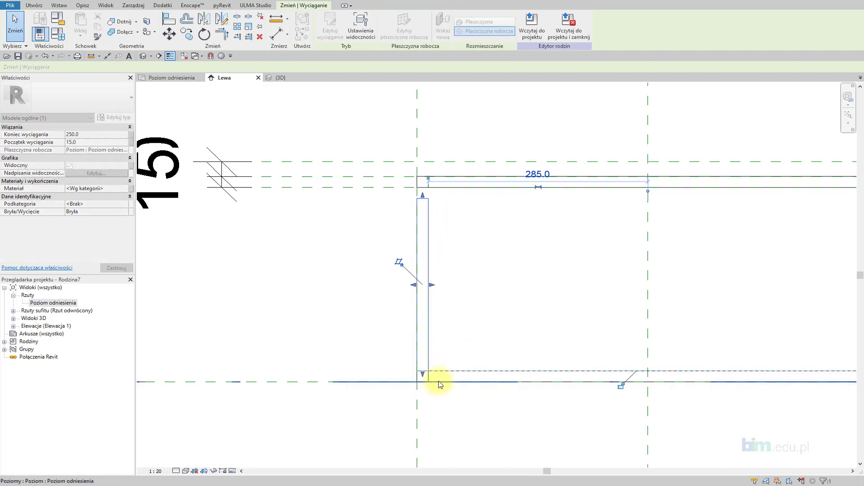
{"action": "scroll", "coordinate": [452, 210], "scroll_direction": "up", "scroll_amount": 2}
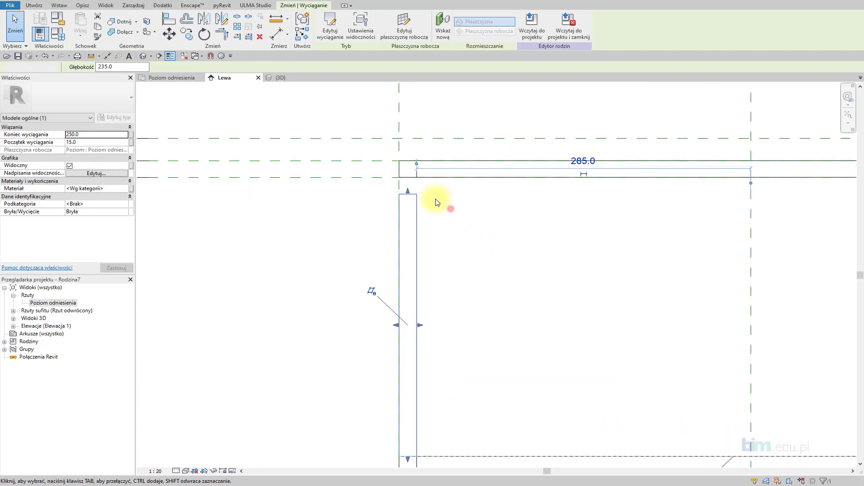
{"action": "left_click", "coordinate": [450, 207]}
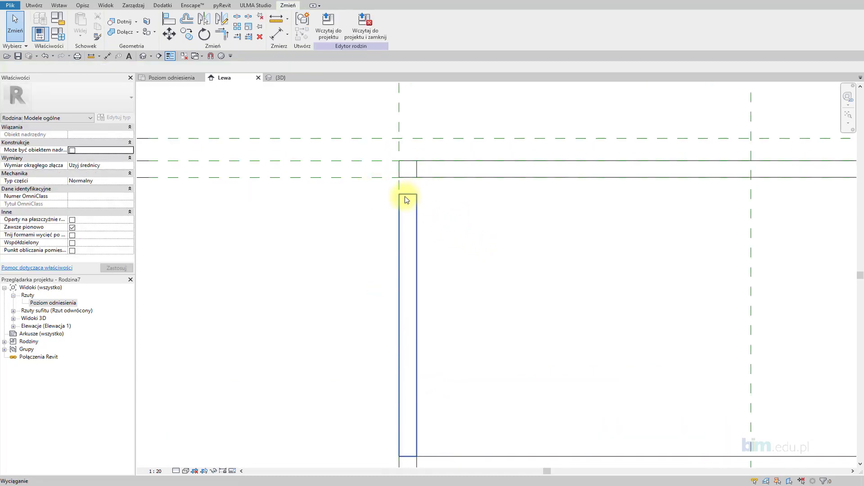
Align the post's top to the upper reference plane, lock it, and show the 3D view
{"action": "middle_click_drag", "start_coordinate": [363, 195], "coordinate": [458, 189]}
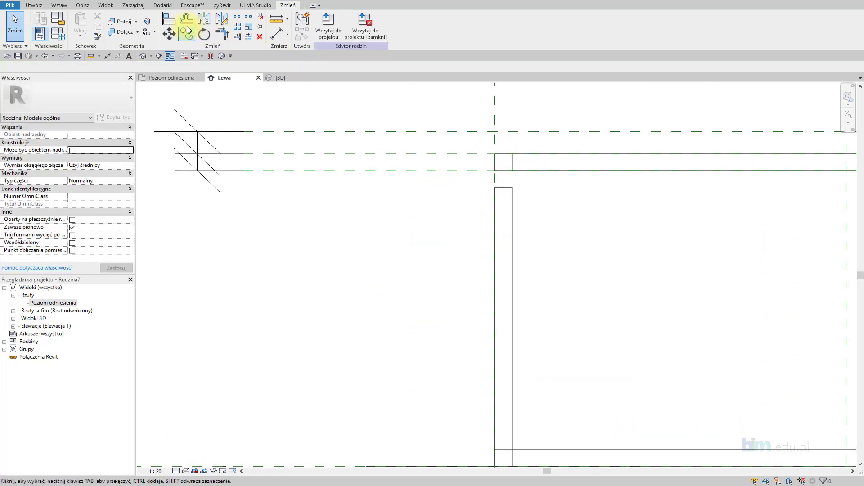
{"action": "left_click", "coordinate": [169, 20]}
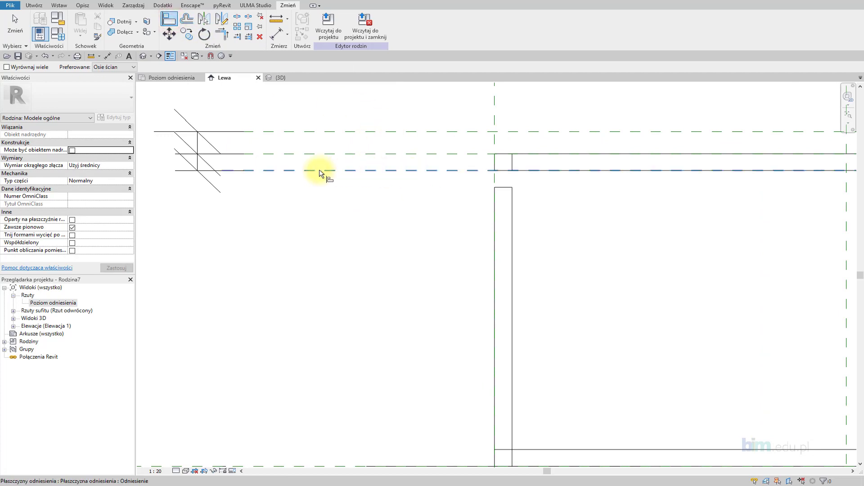
{"action": "left_click", "coordinate": [371, 170]}
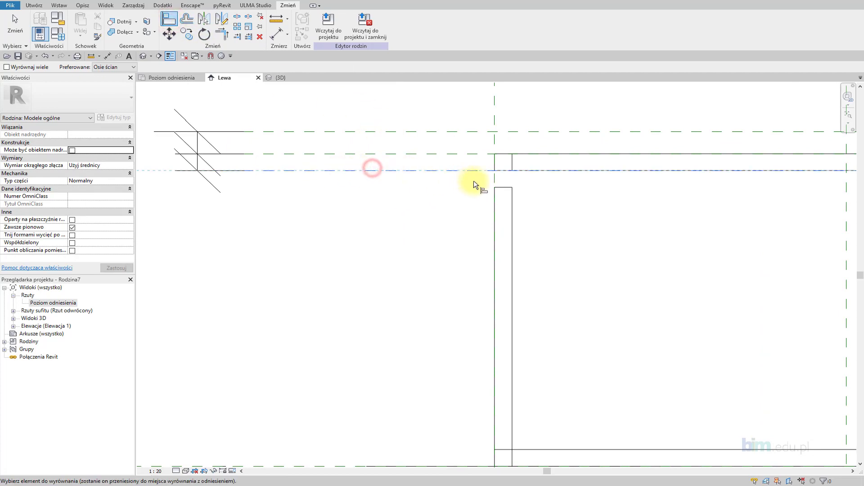
{"action": "left_click", "coordinate": [502, 187]}
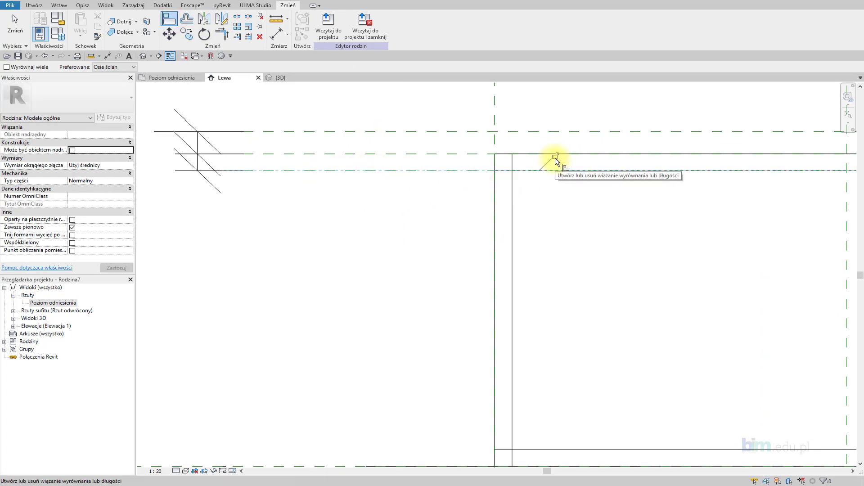
{"action": "left_click", "coordinate": [555, 157]}
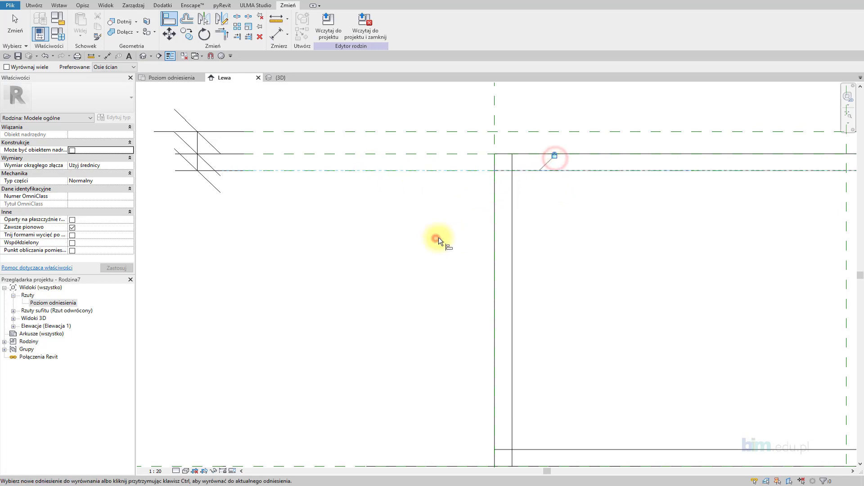
{"action": "left_click", "coordinate": [280, 77]}
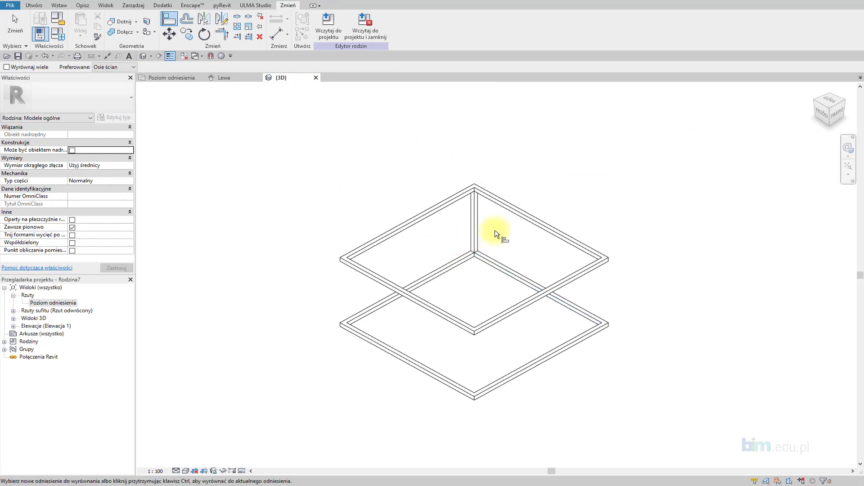
Exit Align and set Szerokość 800 and Wysokość 400 in Family Types, then apply
{"action": "key", "text": "Escape"}
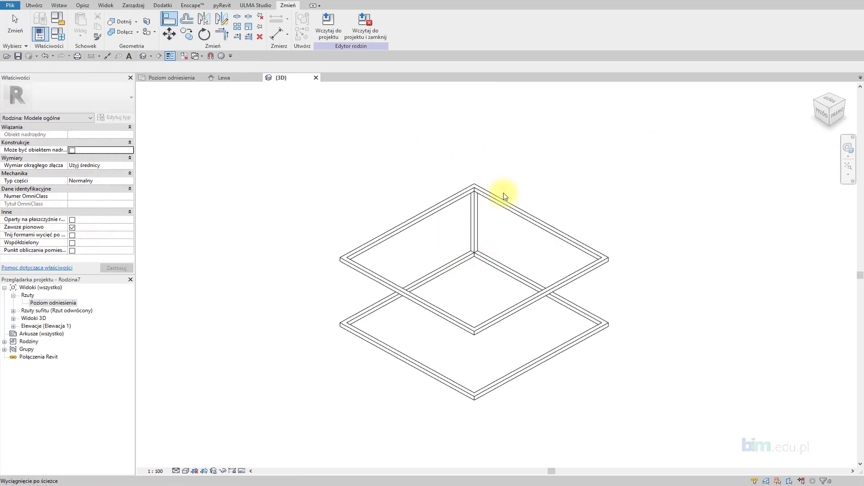
{"action": "key", "text": "Escape"}
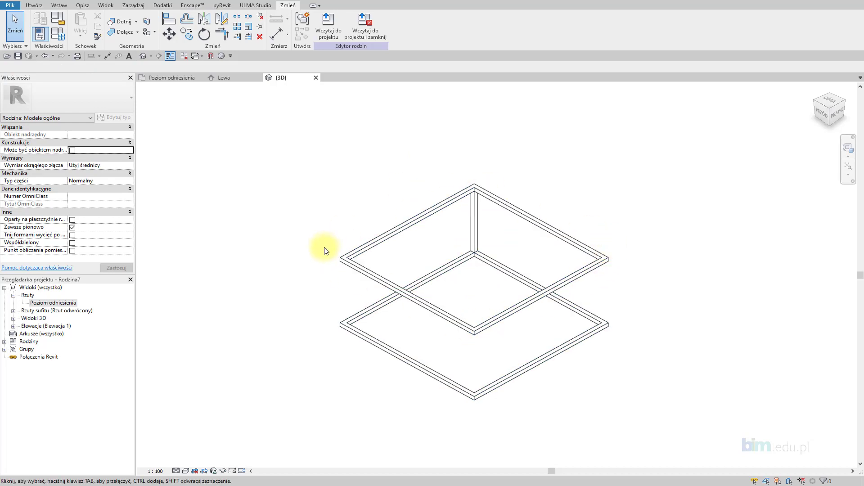
{"action": "left_click", "coordinate": [58, 33]}
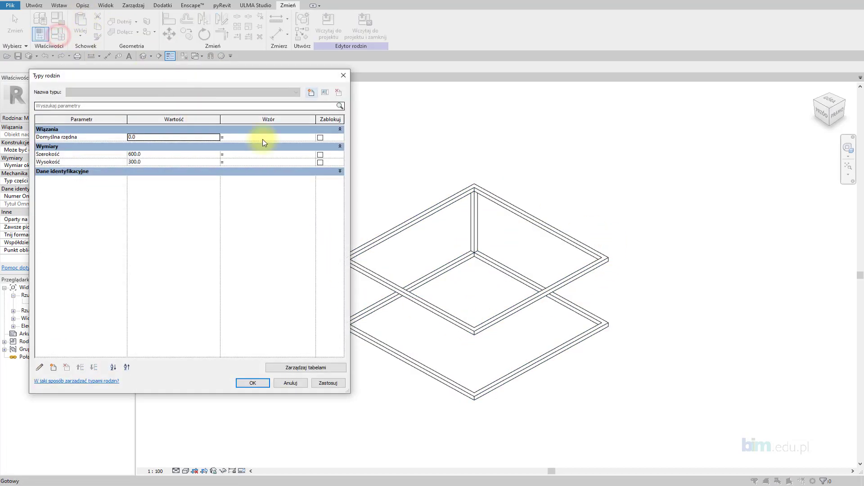
{"action": "left_click", "coordinate": [151, 155]}
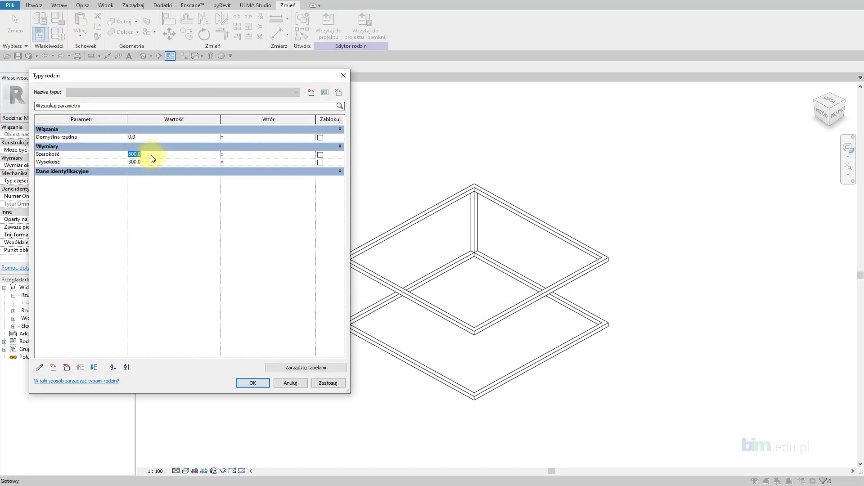
{"action": "type", "text": "800"}
{"action": "left_click", "coordinate": [154, 163]}
{"action": "type", "text": "400"}
{"action": "left_click", "coordinate": [322, 384]}
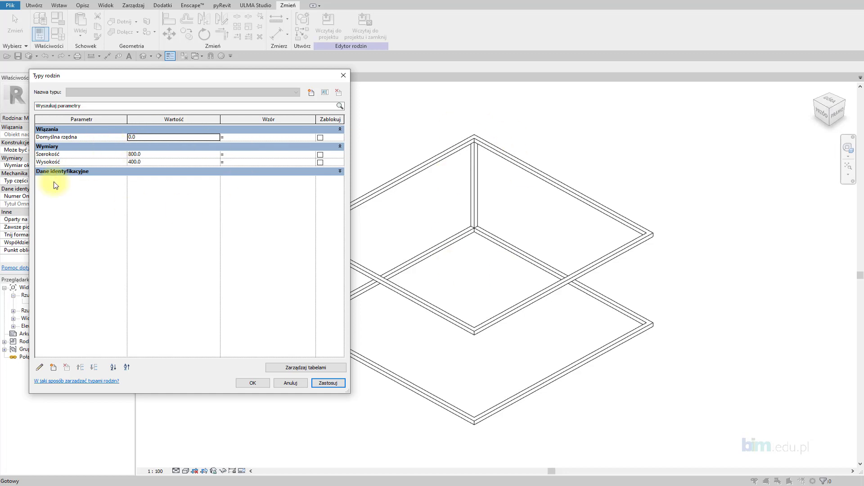
{"action": "left_click", "coordinate": [252, 383]}
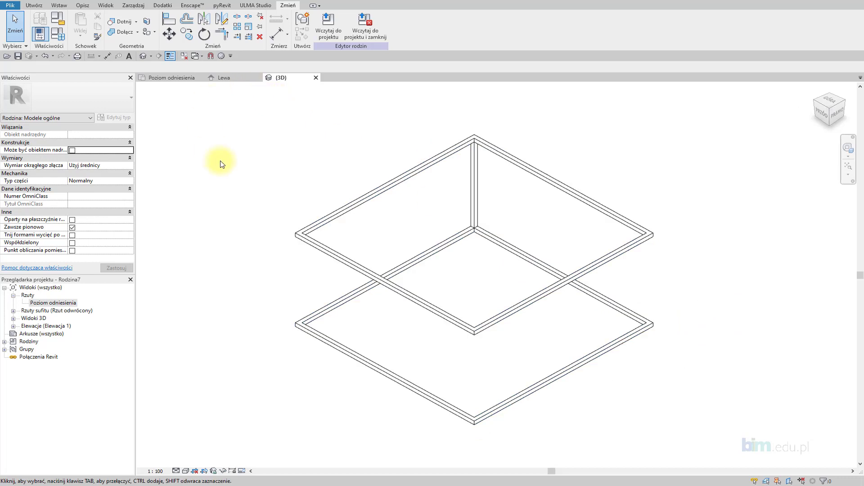
In plan, copy the corner post (CO) from its corner to another frame corner
{"action": "left_click", "coordinate": [172, 81]}
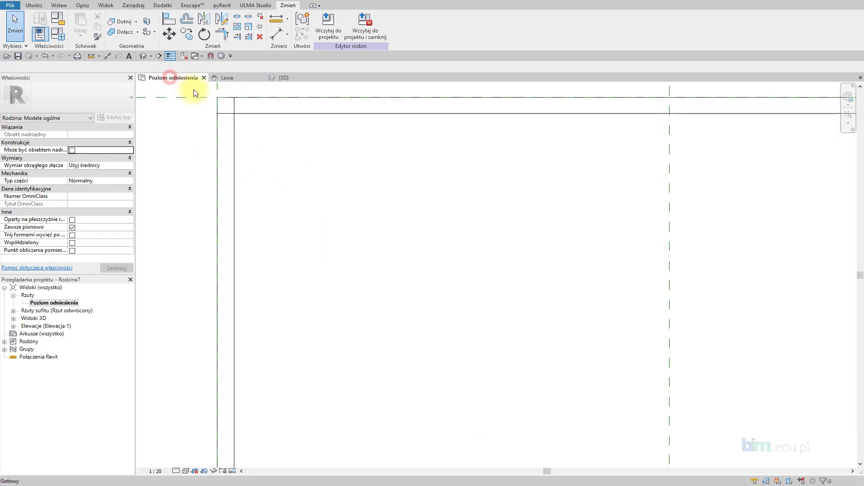
{"action": "left_click", "coordinate": [234, 106]}
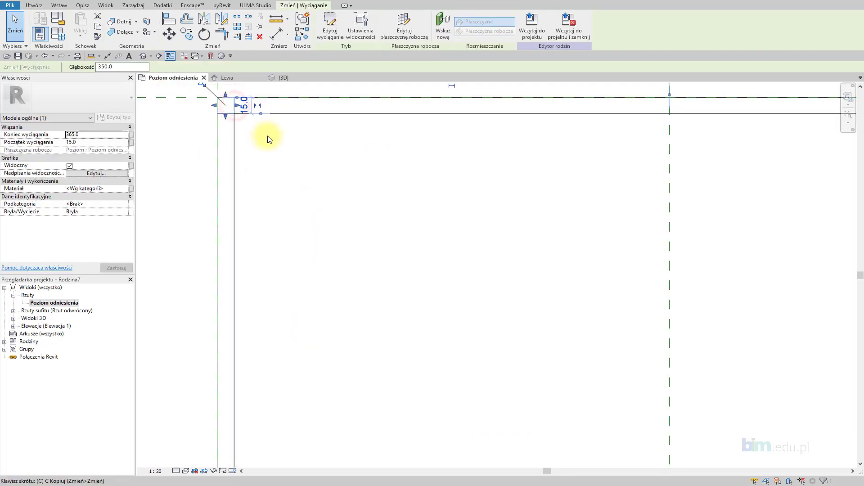
{"action": "key", "text": "c"}
{"action": "key", "text": "o"}
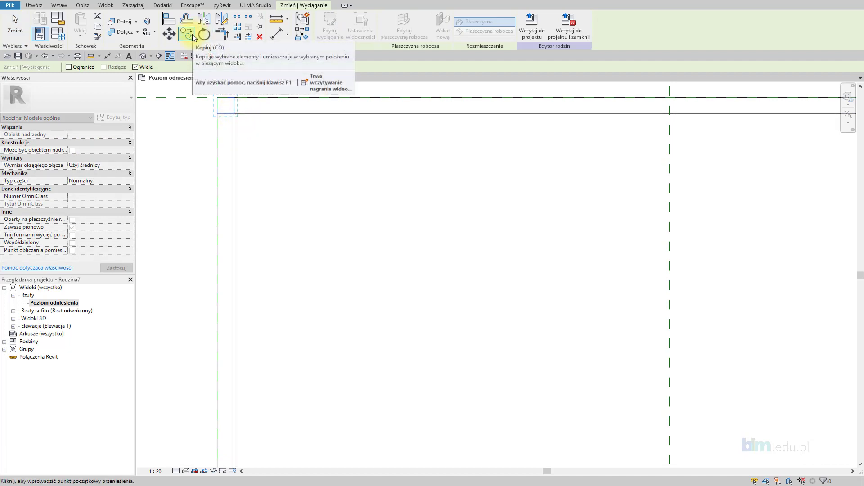
{"action": "left_click", "coordinate": [234, 113]}
{"action": "scroll", "coordinate": [234, 114], "scroll_direction": "down", "scroll_amount": 2}
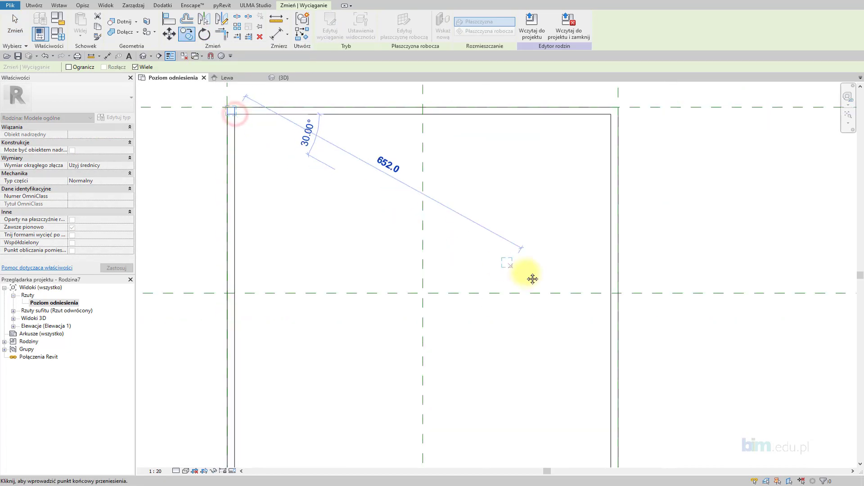
{"action": "scroll", "coordinate": [530, 306], "scroll_direction": "down", "scroll_amount": 1}
{"action": "scroll", "coordinate": [532, 340], "scroll_direction": "up", "scroll_amount": 2}
{"action": "middle_click_drag", "start_coordinate": [531, 362], "coordinate": [579, 352]}
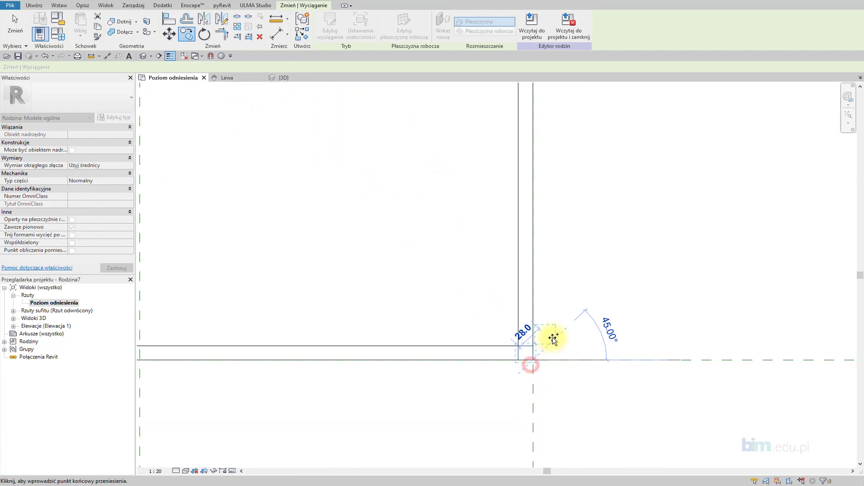
{"action": "scroll", "coordinate": [529, 120], "scroll_direction": "up", "scroll_amount": 2}
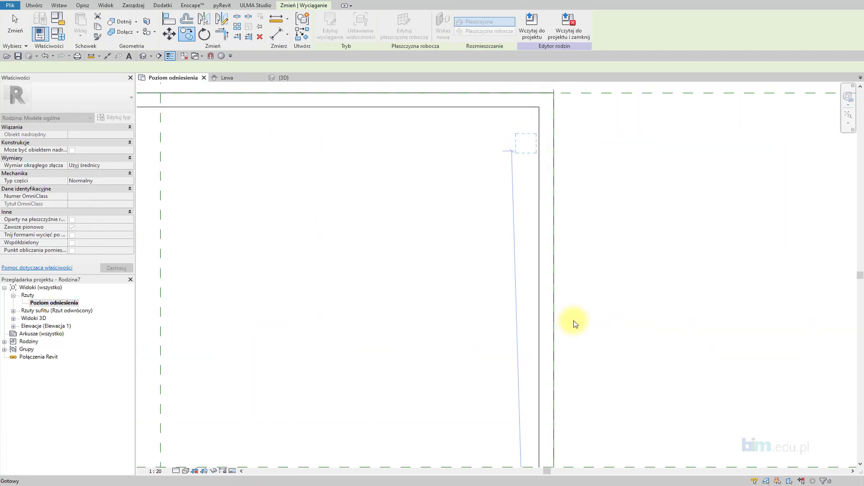
{"action": "left_click", "coordinate": [578, 302]}
{"action": "middle_click_drag", "start_coordinate": [578, 302], "coordinate": [525, 344]}
{"action": "key", "text": "Escape"}
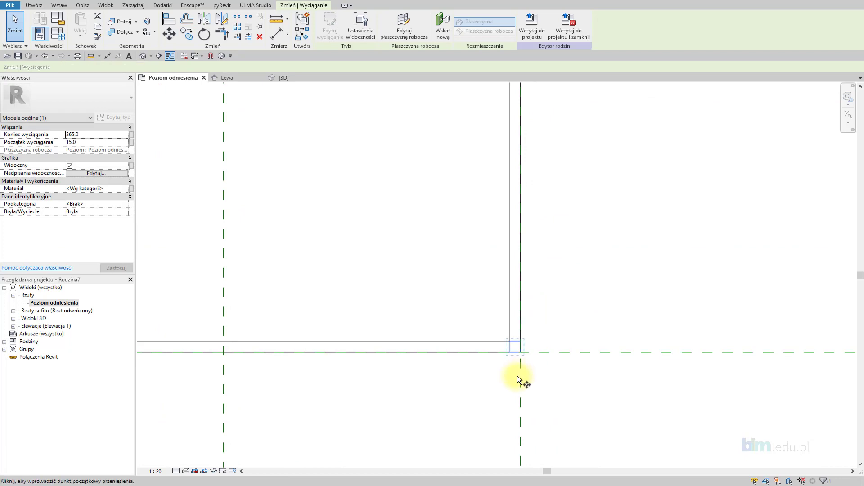
{"action": "scroll", "coordinate": [524, 341], "scroll_direction": "up", "scroll_amount": 2}
Copy the post again from a frame corner to the remaining corner, then finish copying
{"action": "key", "text": "c"}
{"action": "key", "text": "o"}
{"action": "left_click", "coordinate": [521, 334]}
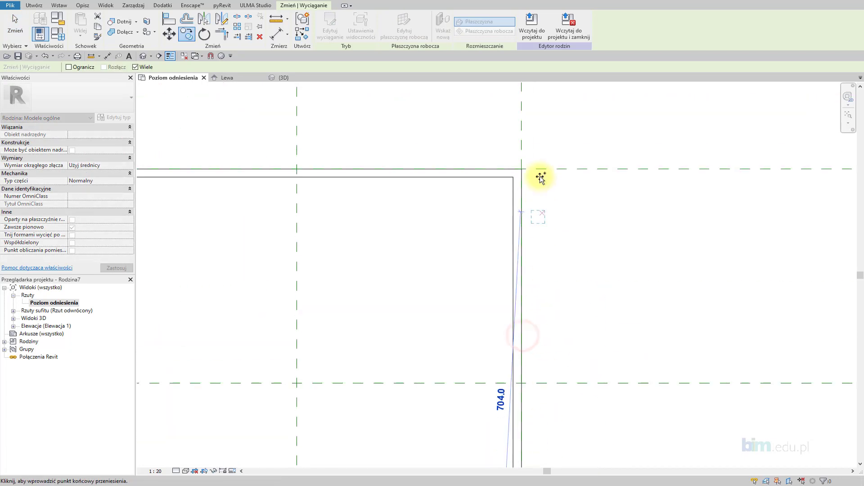
{"action": "left_click", "coordinate": [516, 178]}
{"action": "scroll", "coordinate": [551, 183], "scroll_direction": "down", "scroll_amount": 3}
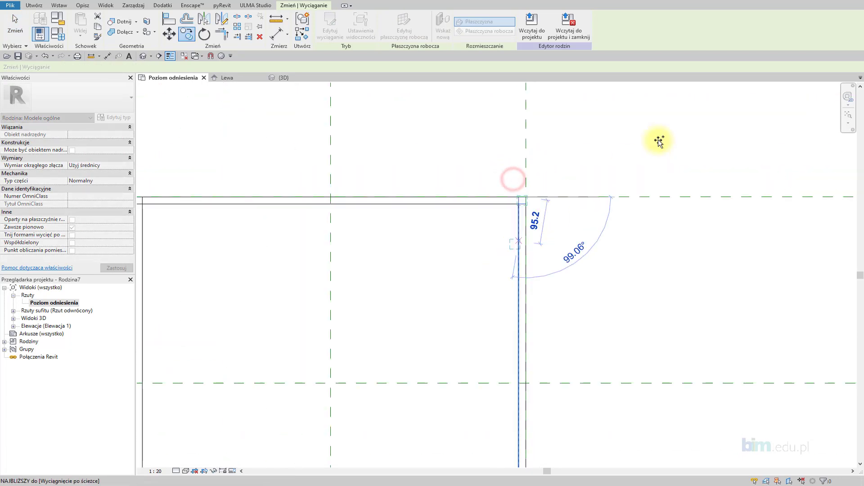
{"action": "scroll", "coordinate": [658, 141], "scroll_direction": "down", "scroll_amount": 2}
{"action": "scroll", "coordinate": [382, 366], "scroll_direction": "up", "scroll_amount": 3}
{"action": "left_click", "coordinate": [372, 373]}
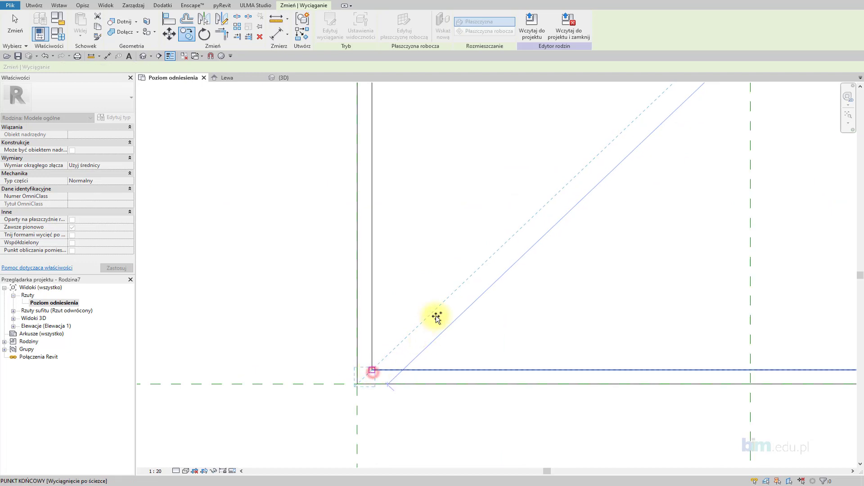
{"action": "scroll", "coordinate": [446, 311], "scroll_direction": "down", "scroll_amount": 2}
{"action": "scroll", "coordinate": [457, 302], "scroll_direction": "down", "scroll_amount": 1}
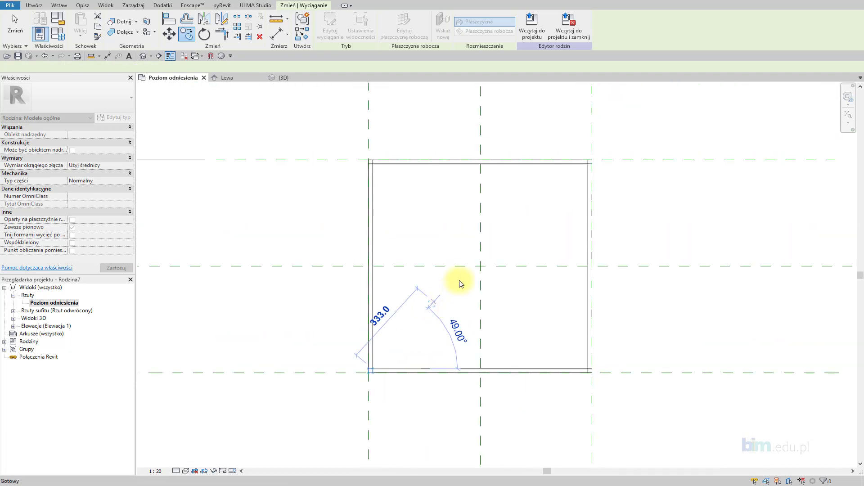
{"action": "key", "text": "Escape"}
{"action": "key", "text": "Escape"}
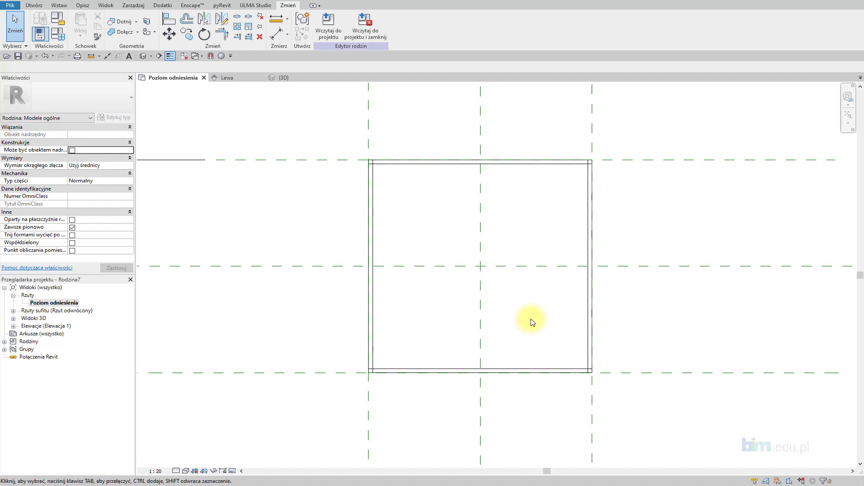
{"action": "mouse_move", "coordinate": [227, 77]}
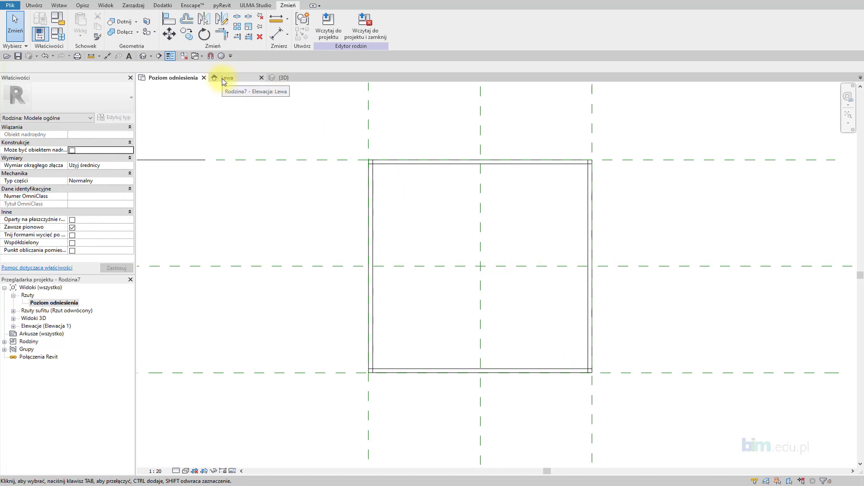
In the Lewa elevation, change the Wysokość dimension from 400 to 600
{"action": "left_click", "coordinate": [224, 80]}
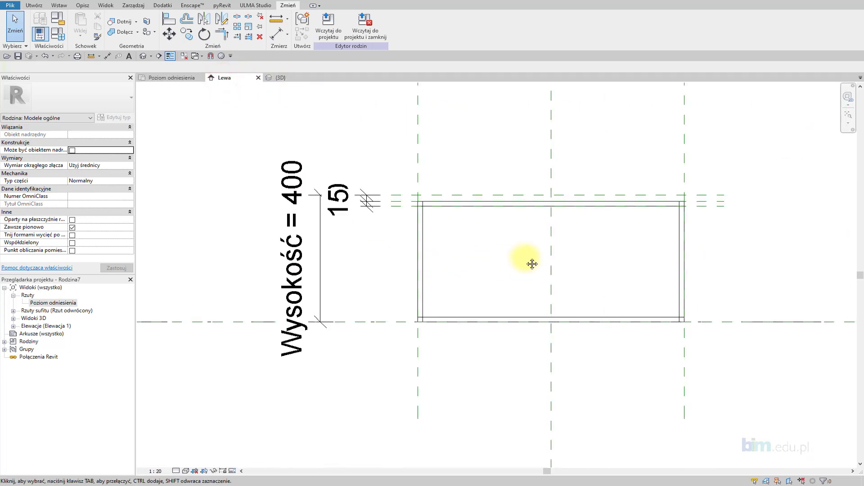
{"action": "scroll", "coordinate": [354, 236], "scroll_direction": "up", "scroll_amount": 1}
{"action": "middle_click_drag", "start_coordinate": [356, 238], "coordinate": [419, 246]}
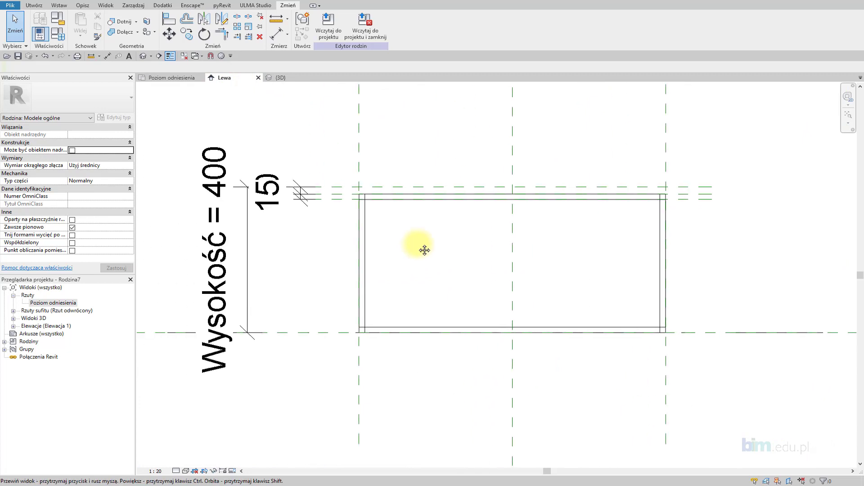
{"action": "left_click", "coordinate": [216, 243]}
{"action": "type", "text": "600"}
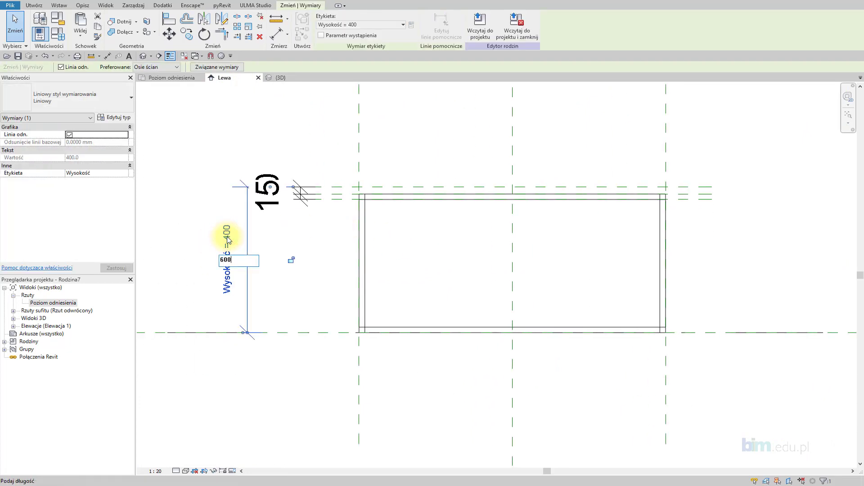
{"action": "key", "text": "Return"}
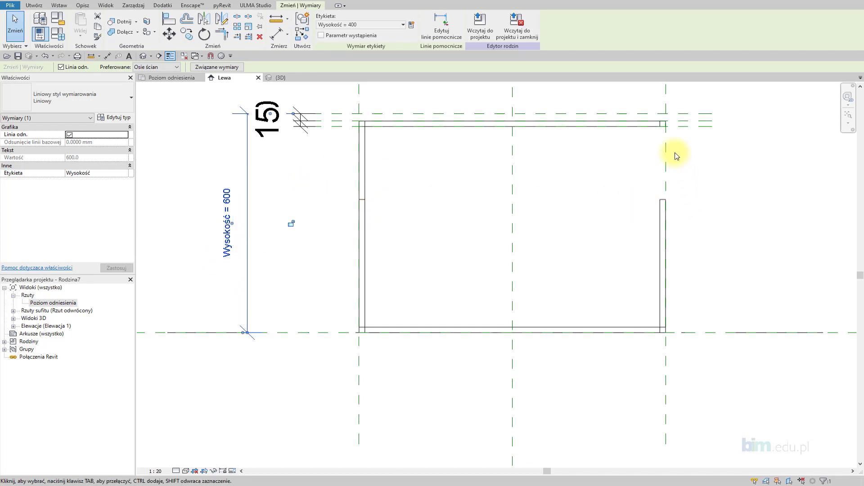
{"action": "left_click", "coordinate": [684, 126]}
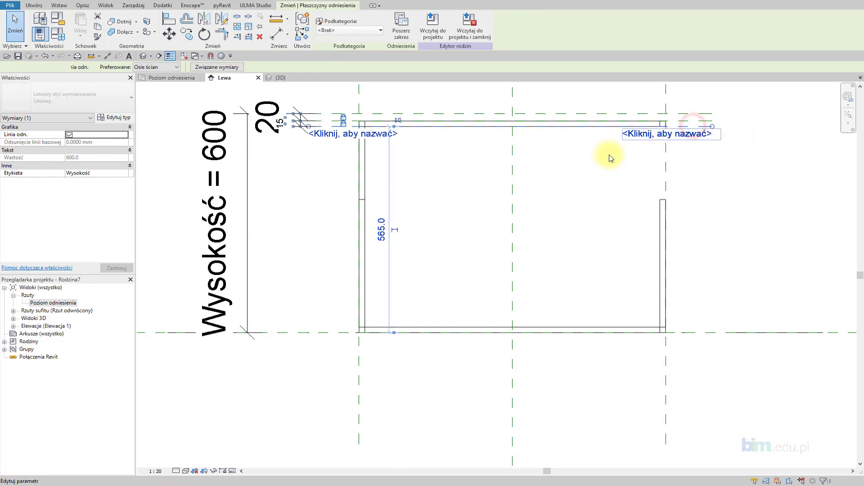
{"action": "left_click", "coordinate": [460, 184]}
{"action": "middle_click_drag", "start_coordinate": [450, 184], "coordinate": [466, 209]}
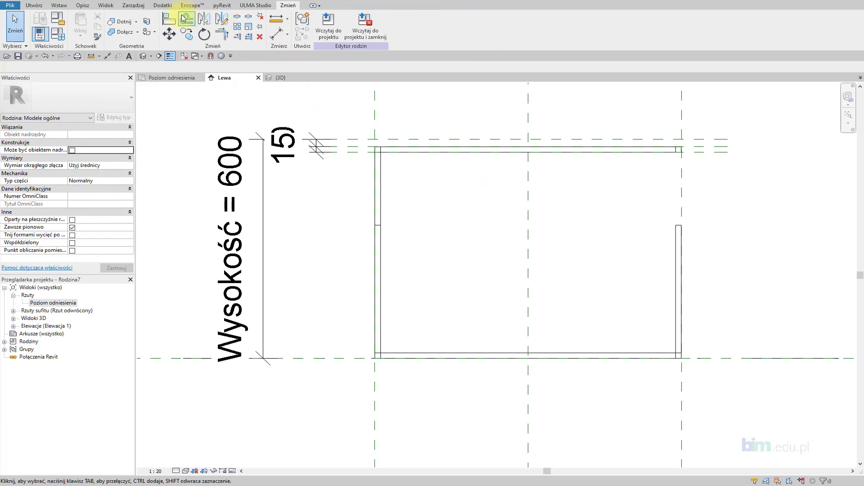
Align the left and right corner posts' tops to the raised top reference plane and lock both
{"action": "left_click", "coordinate": [166, 21]}
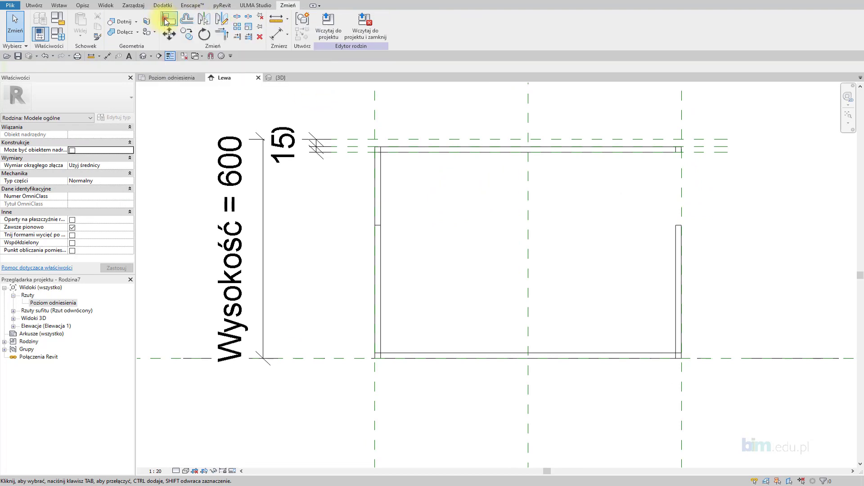
{"action": "scroll", "coordinate": [358, 209], "scroll_direction": "up", "scroll_amount": 1}
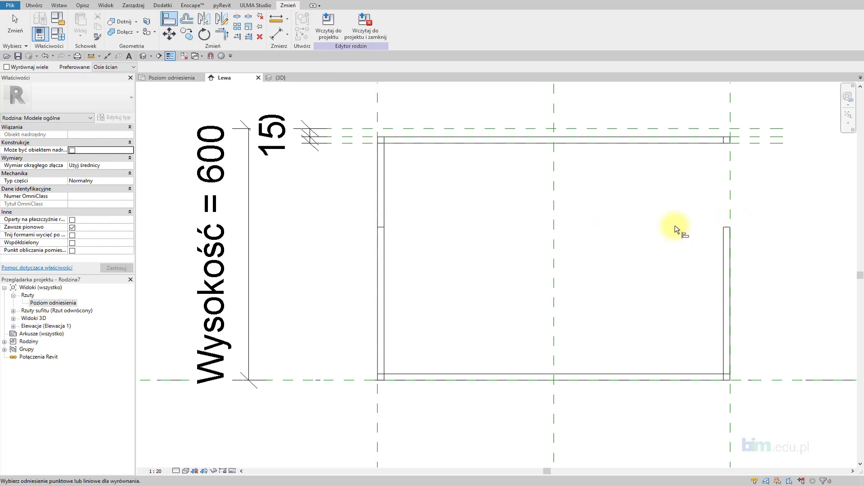
{"action": "left_click", "coordinate": [354, 142]}
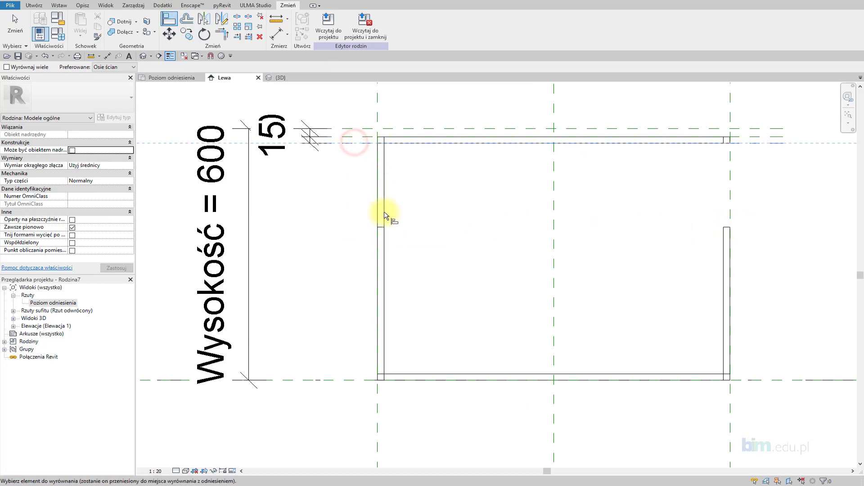
{"action": "left_click", "coordinate": [381, 227]}
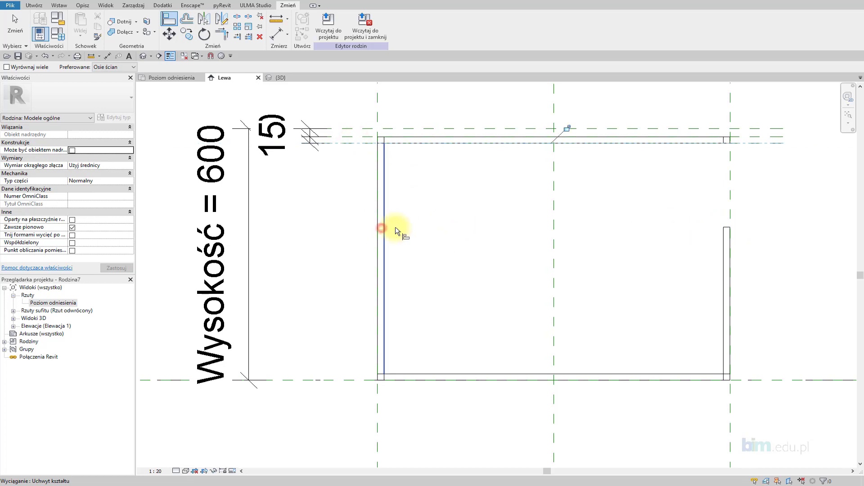
{"action": "left_click", "coordinate": [567, 129]}
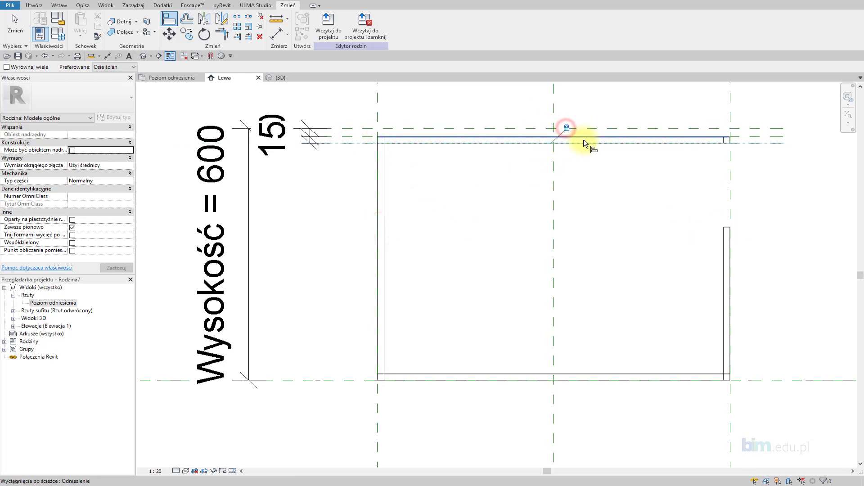
{"action": "left_click", "coordinate": [772, 144]}
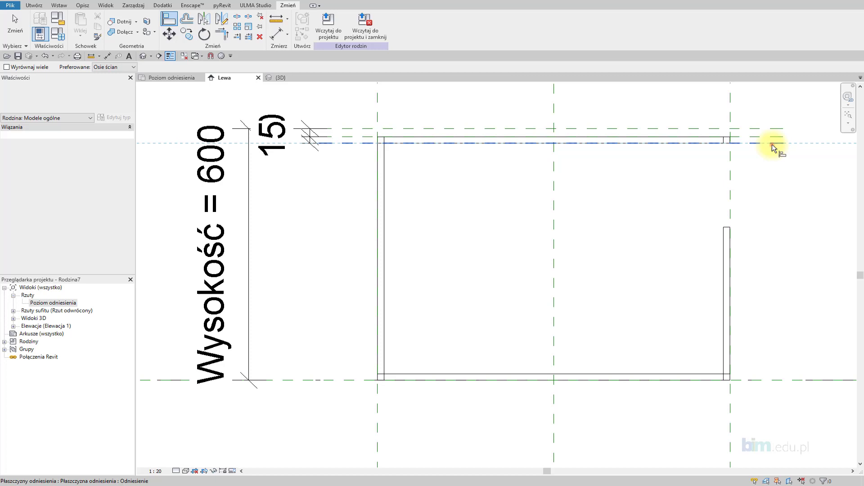
{"action": "left_click", "coordinate": [730, 226]}
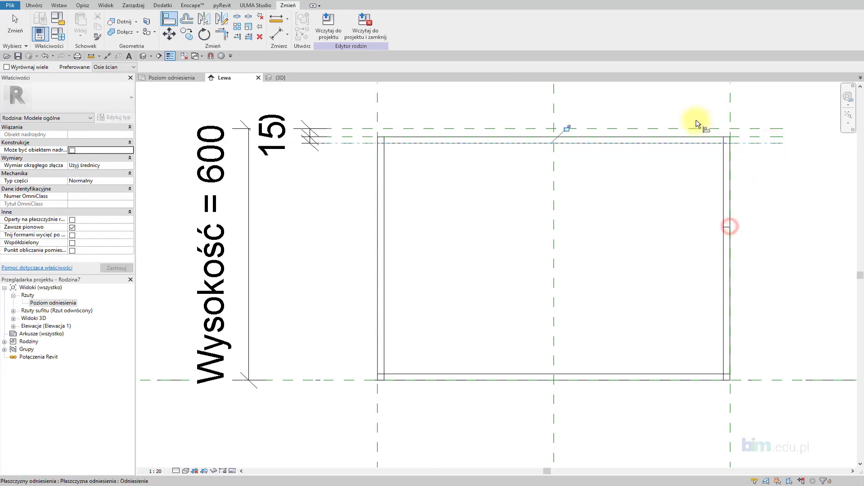
{"action": "left_click", "coordinate": [566, 129]}
{"action": "left_click", "coordinate": [757, 144]}
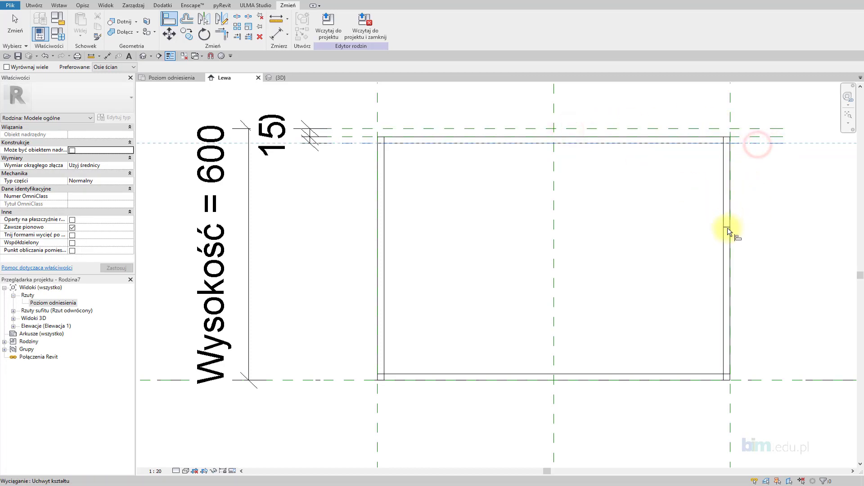
{"action": "left_click", "coordinate": [727, 228]}
{"action": "left_click", "coordinate": [568, 129]}
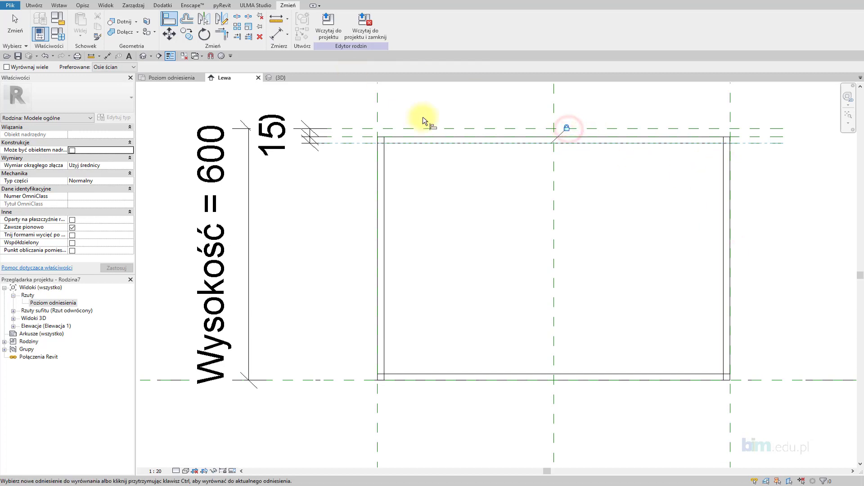
In 3D, flex Family Types to Szerokość 600 and Wysokość 300 and check the frame
{"action": "left_click", "coordinate": [280, 79]}
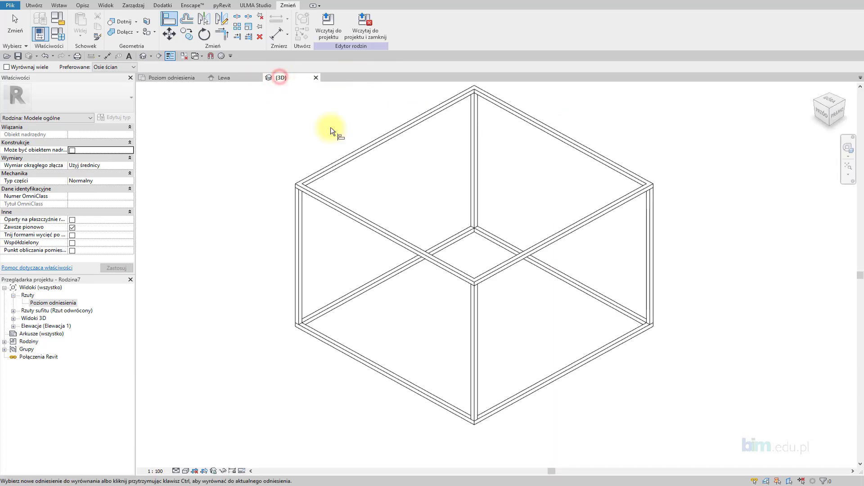
{"action": "middle_click_drag", "start_coordinate": [448, 207], "coordinate": [580, 202]}
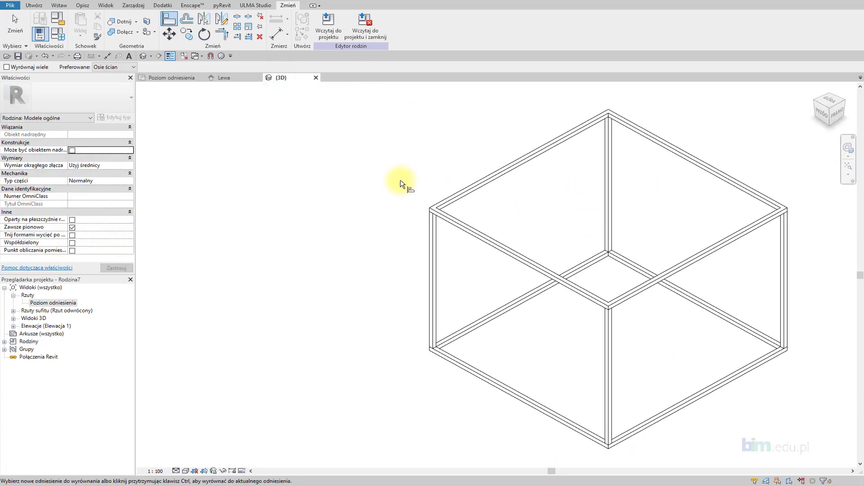
{"action": "left_click", "coordinate": [58, 32]}
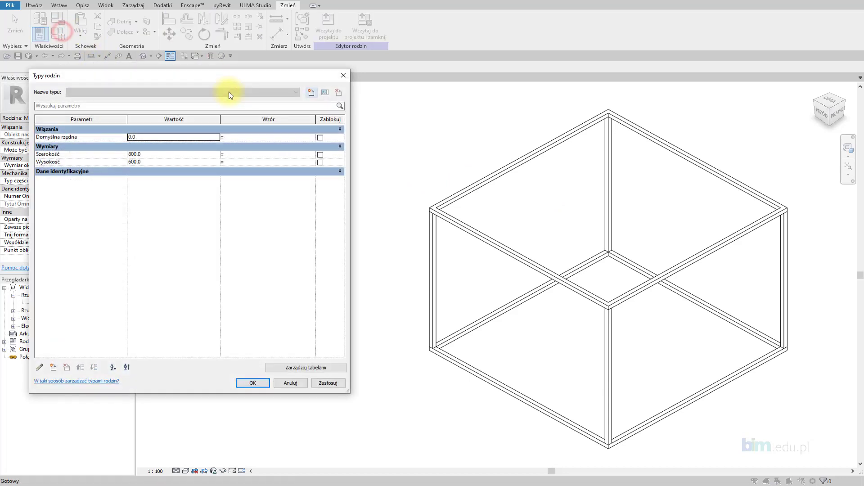
{"action": "left_click", "coordinate": [157, 154]}
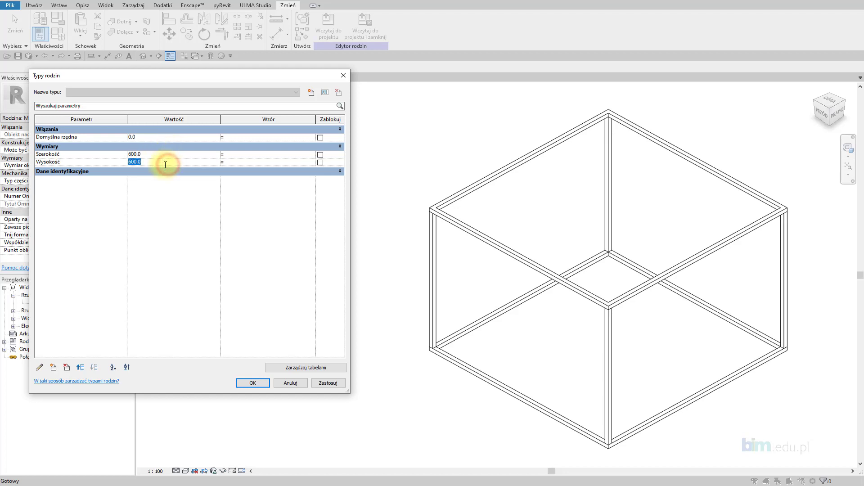
{"action": "type", "text": "300"}
{"action": "left_click", "coordinate": [340, 382]}
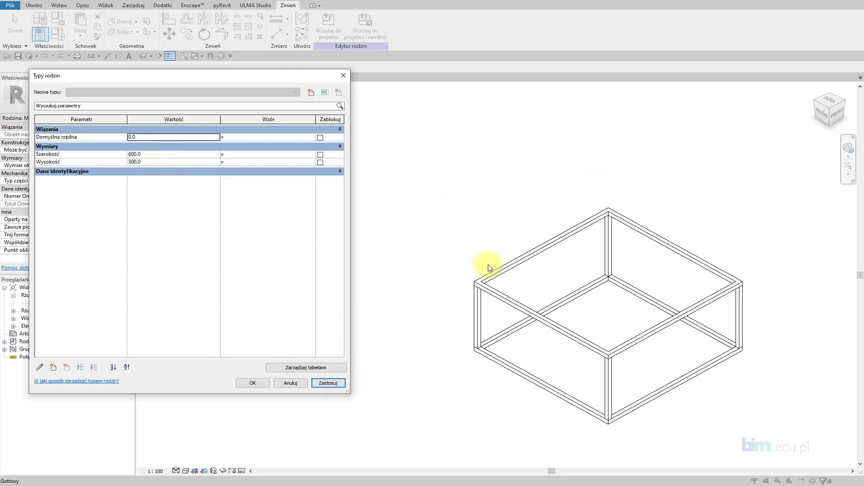
{"action": "left_click", "coordinate": [252, 383]}
{"action": "key", "text": "a"}
{"action": "key", "text": "l"}
{"action": "middle_click_drag", "start_coordinate": [555, 254], "coordinate": [476, 234]}
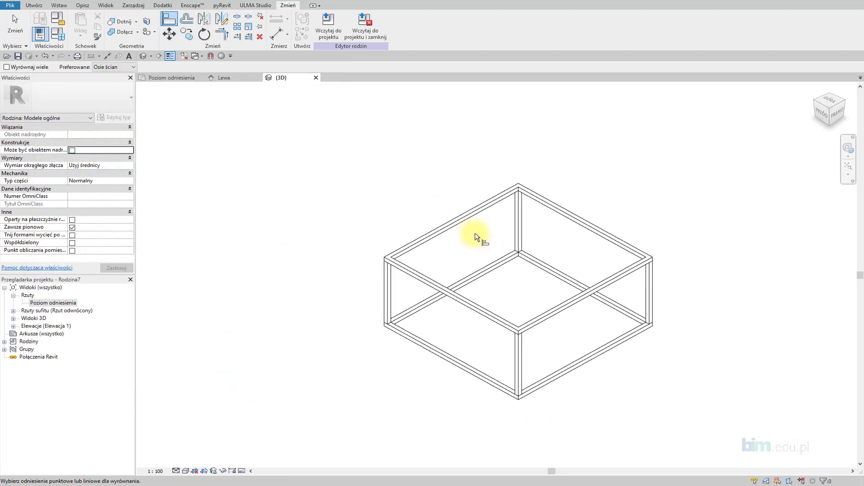
{"action": "key", "text": "Escape"}
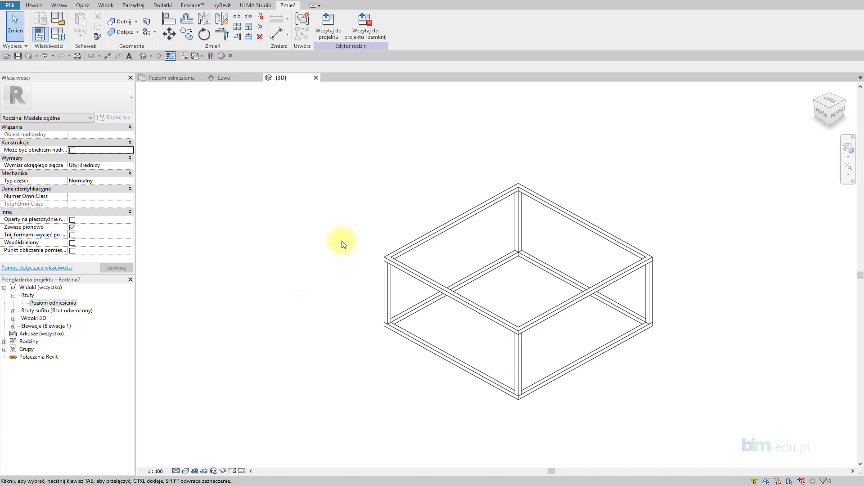
{"action": "middle_click_drag", "start_coordinate": [343, 245], "coordinate": [347, 261]}
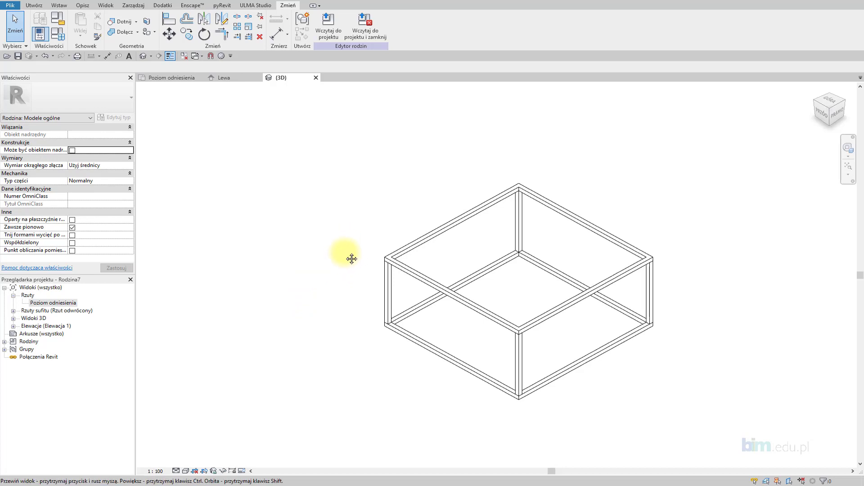
In plan, start a solid extrusion and sketch a rectangle over the frame corners
{"action": "left_click", "coordinate": [171, 80]}
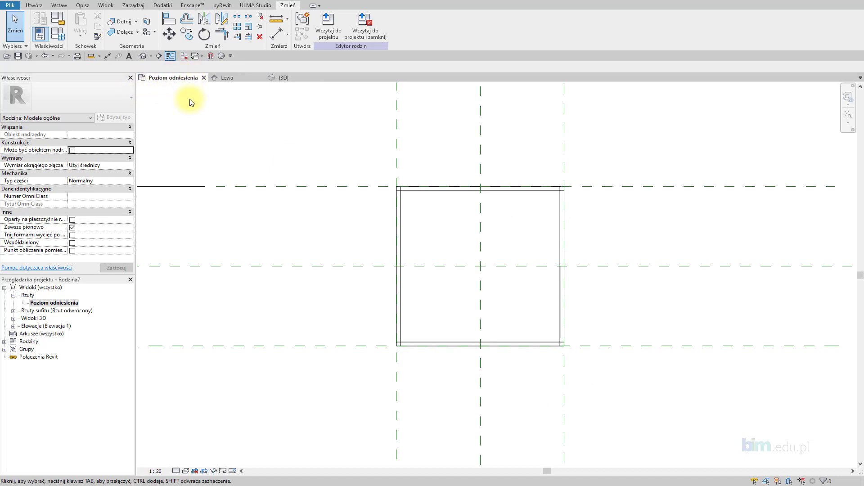
{"action": "middle_click_drag", "start_coordinate": [352, 175], "coordinate": [395, 177]}
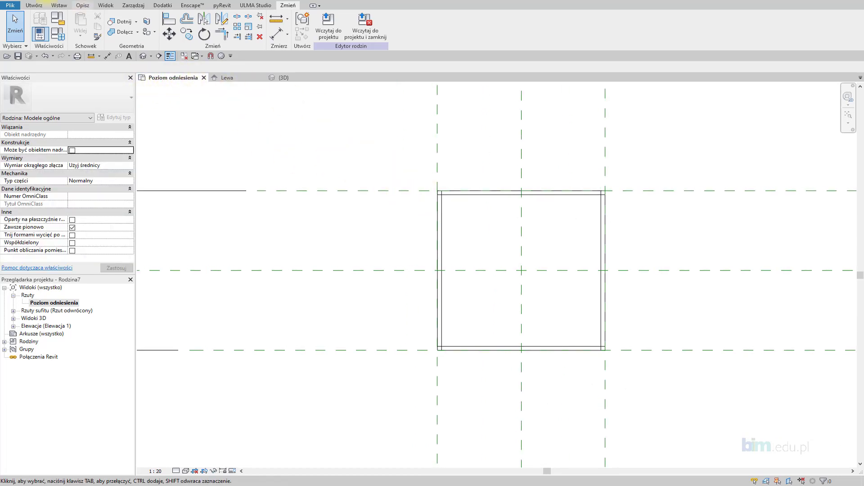
{"action": "left_click", "coordinate": [35, 6]}
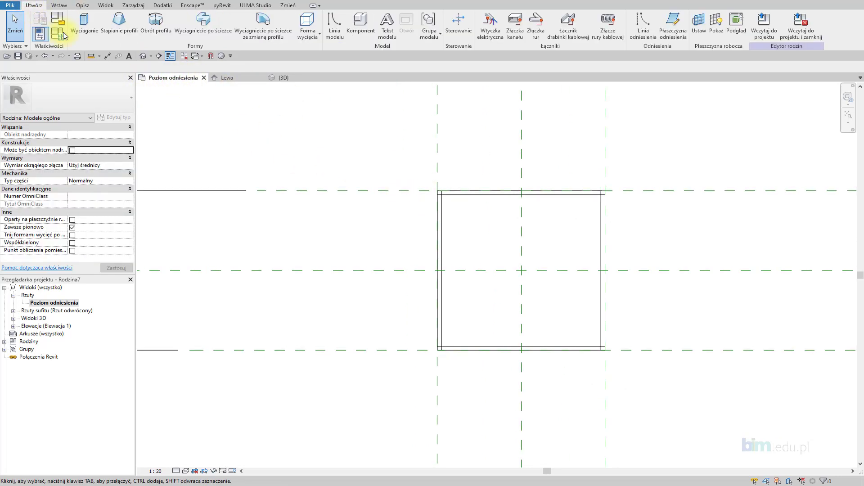
{"action": "left_click", "coordinate": [84, 25]}
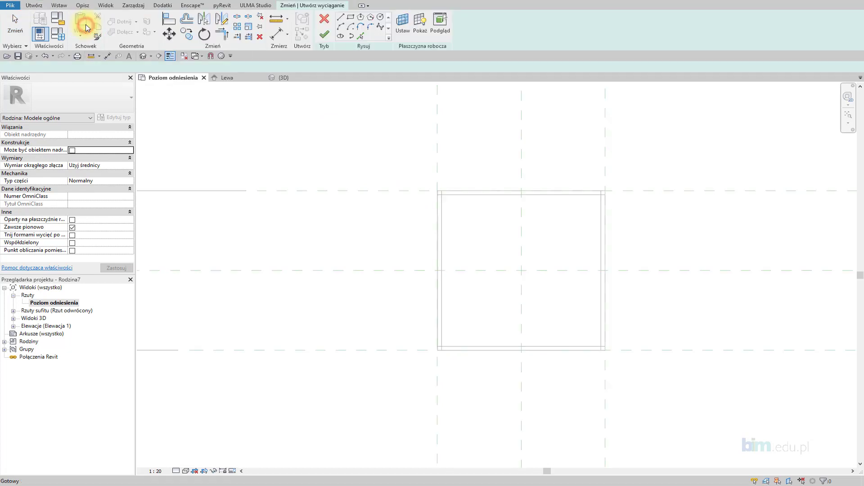
{"action": "left_click", "coordinate": [351, 19]}
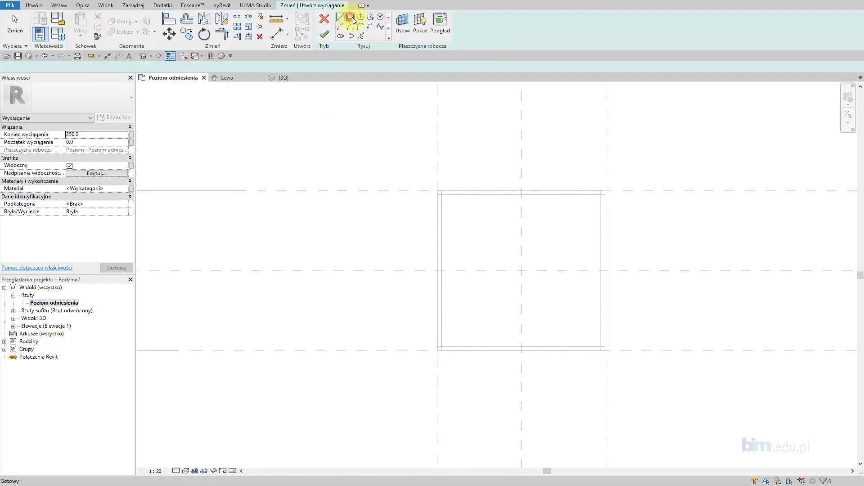
{"action": "left_click", "coordinate": [436, 191]}
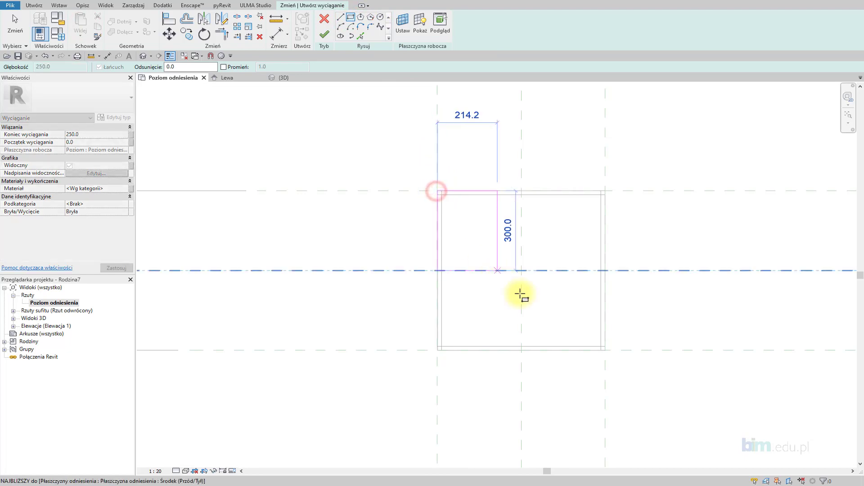
{"action": "left_click", "coordinate": [605, 351]}
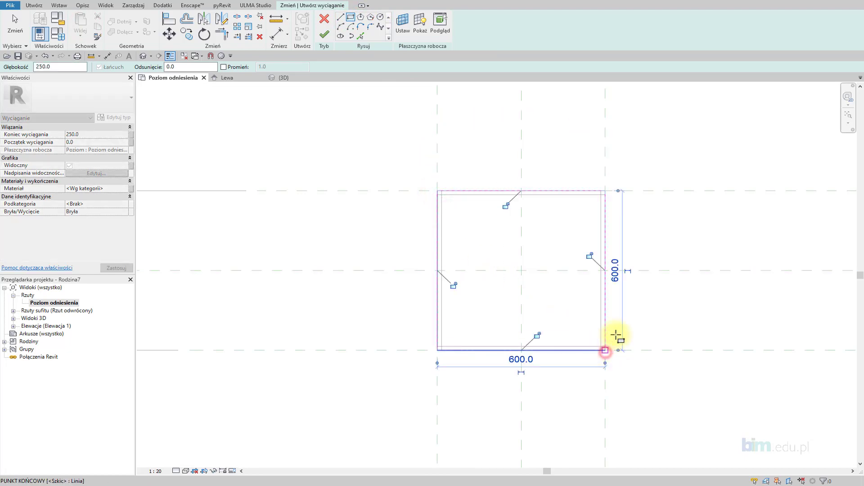
Lock all four rectangle edges to their reference planes and finish the 600 × 600 extrusion
{"action": "left_click", "coordinate": [506, 207]}
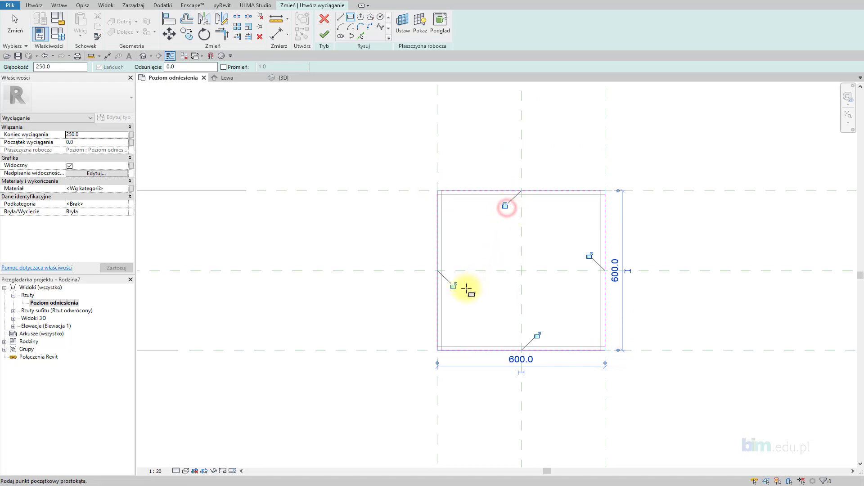
{"action": "left_click", "coordinate": [453, 285]}
{"action": "left_click", "coordinate": [537, 335]}
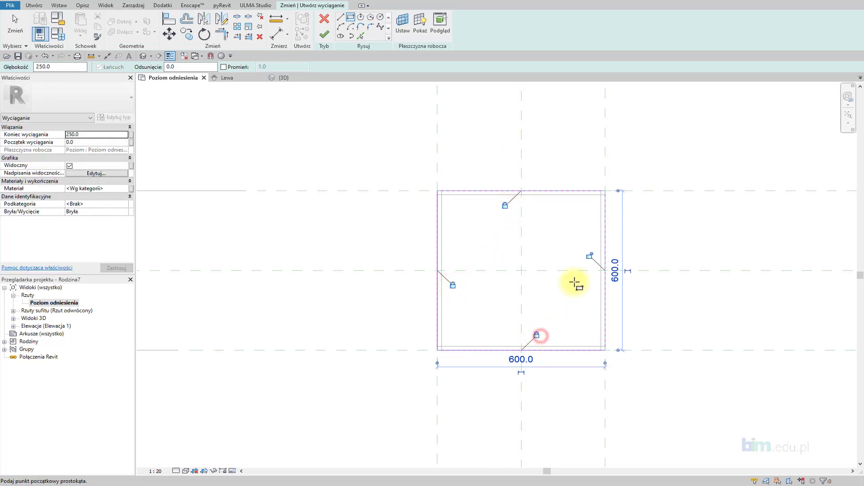
{"action": "left_click", "coordinate": [589, 255]}
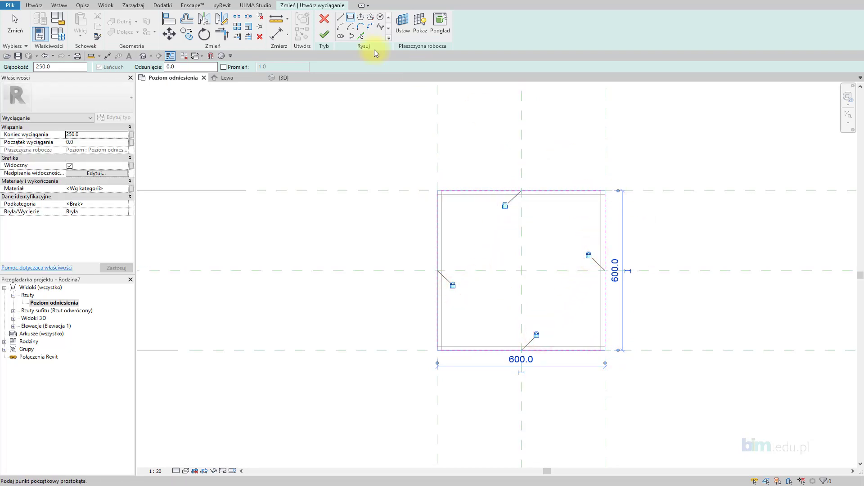
{"action": "left_click", "coordinate": [325, 32]}
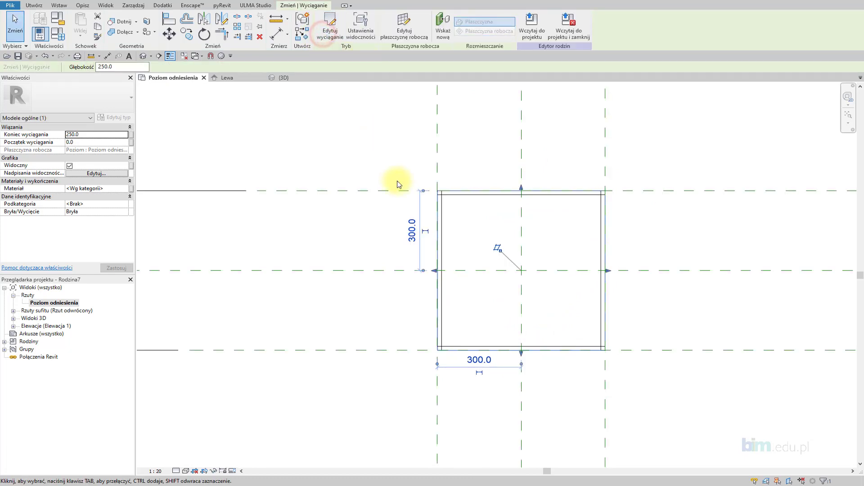
In the Lewa elevation, drag the tabletop's faces up and lock its top face to the top plane
{"action": "left_click", "coordinate": [224, 78]}
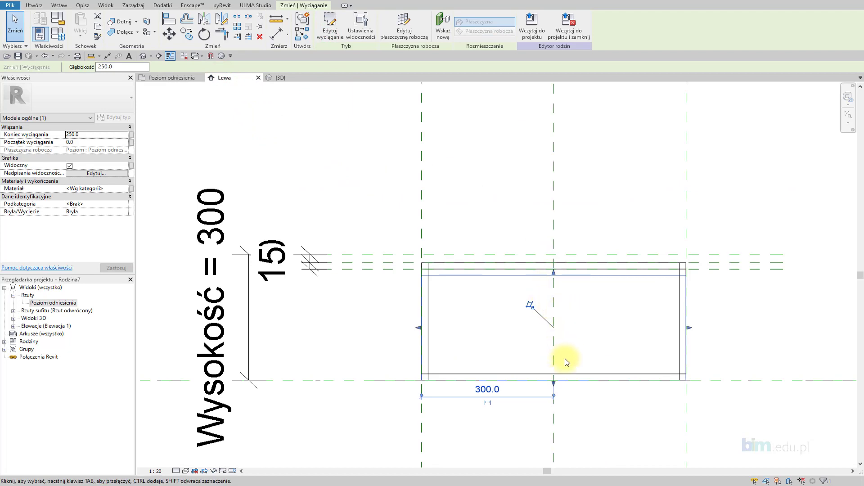
{"action": "left_click_drag", "start_coordinate": [554, 383], "coordinate": [554, 323]}
{"action": "mouse_move", "coordinate": [554, 273]}
{"action": "left_mouse_down"}
{"action": "mouse_move", "coordinate": [554, 293]}
{"action": "mouse_move", "coordinate": [572, 242]}
{"action": "left_mouse_up"}
{"action": "scroll", "coordinate": [514, 285], "scroll_direction": "up", "scroll_amount": 2}
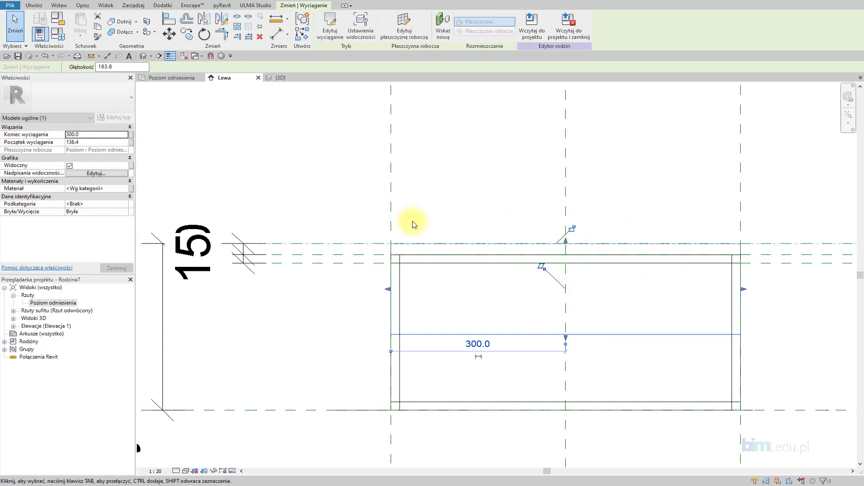
{"action": "left_click", "coordinate": [572, 229]}
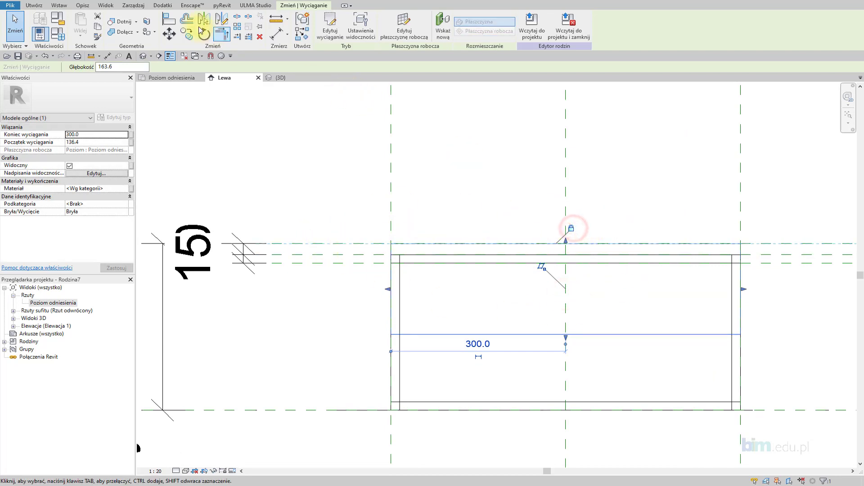
Align the tabletop's bottom face to the plane below the top and lock it
{"action": "left_click", "coordinate": [170, 19]}
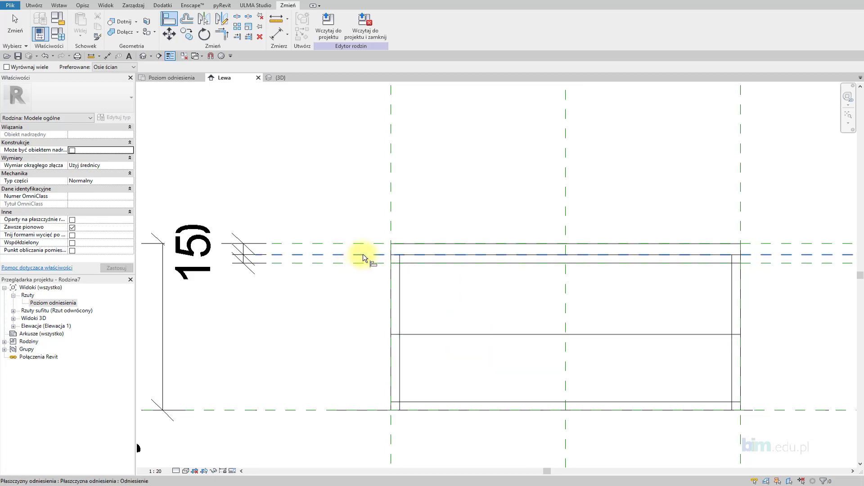
{"action": "left_click", "coordinate": [337, 255]}
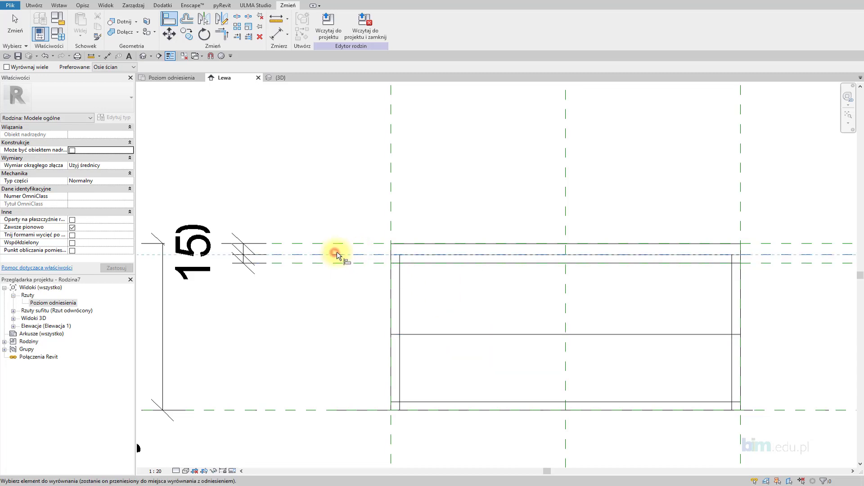
{"action": "left_click", "coordinate": [439, 334]}
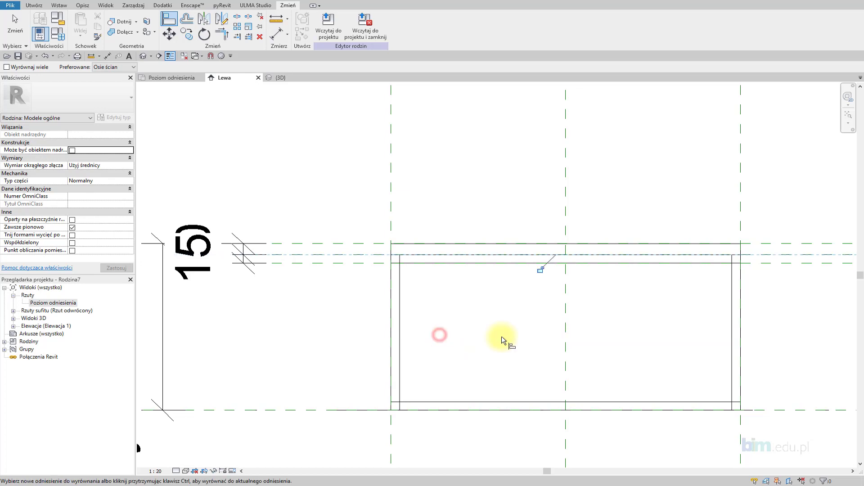
{"action": "left_click", "coordinate": [540, 269]}
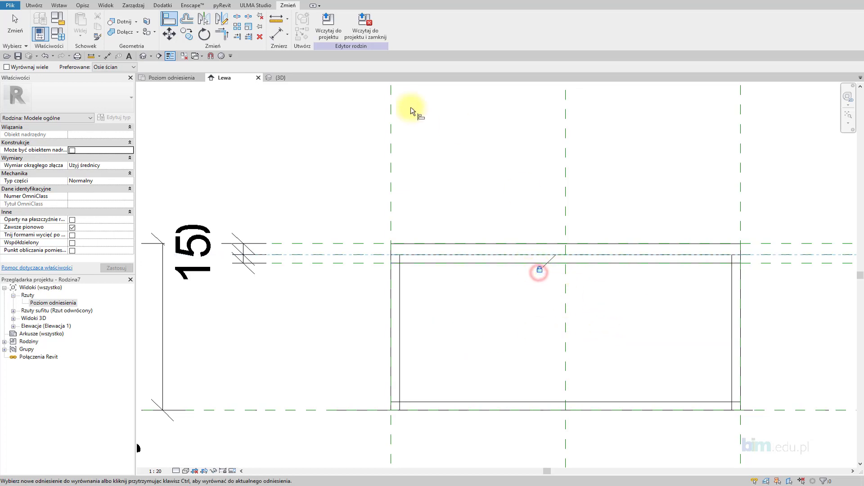
In 3D, set Wysokość to 400 in Family Types and apply
{"action": "left_click", "coordinate": [282, 79]}
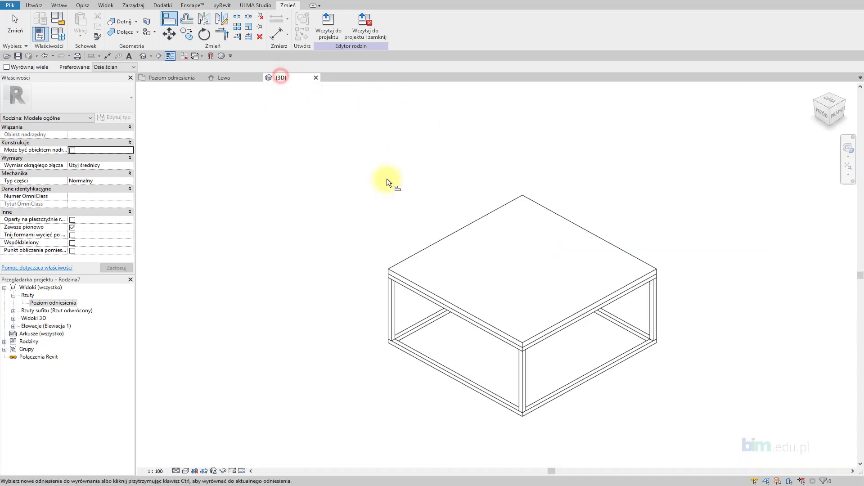
{"action": "middle_click_drag", "start_coordinate": [396, 184], "coordinate": [502, 177]}
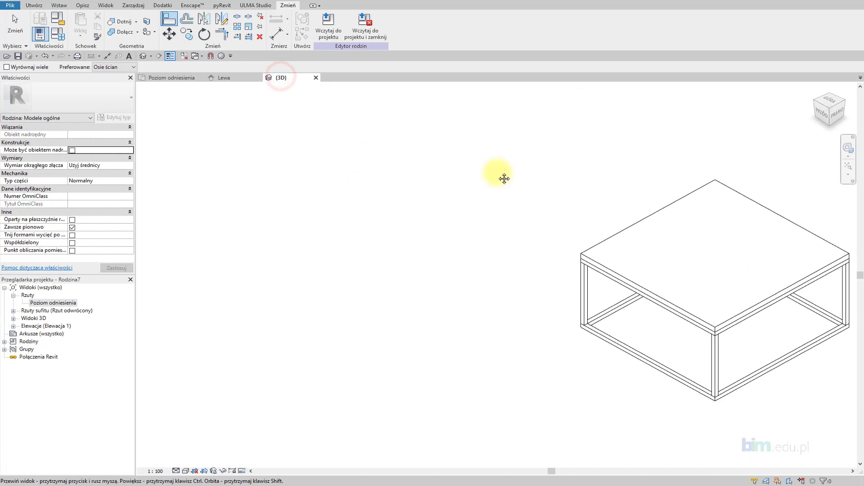
{"action": "left_click", "coordinate": [57, 35]}
{"action": "left_click", "coordinate": [170, 154]}
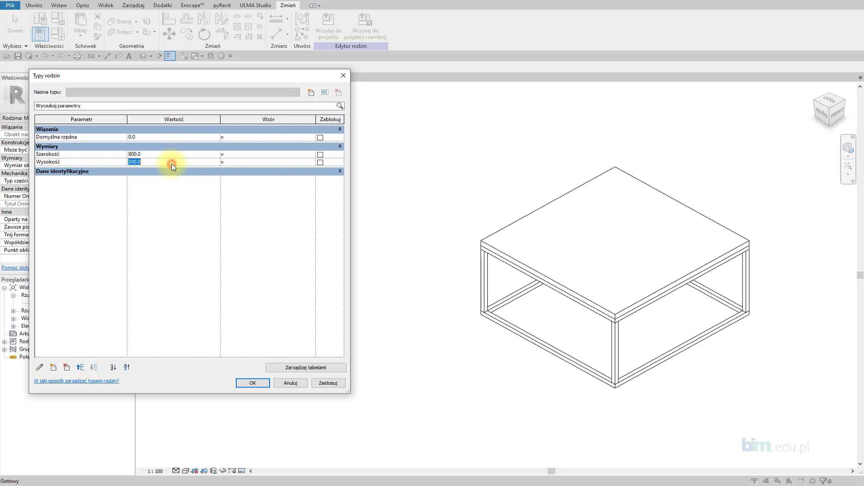
{"action": "type", "text": "400"}
{"action": "left_click", "coordinate": [340, 383]}
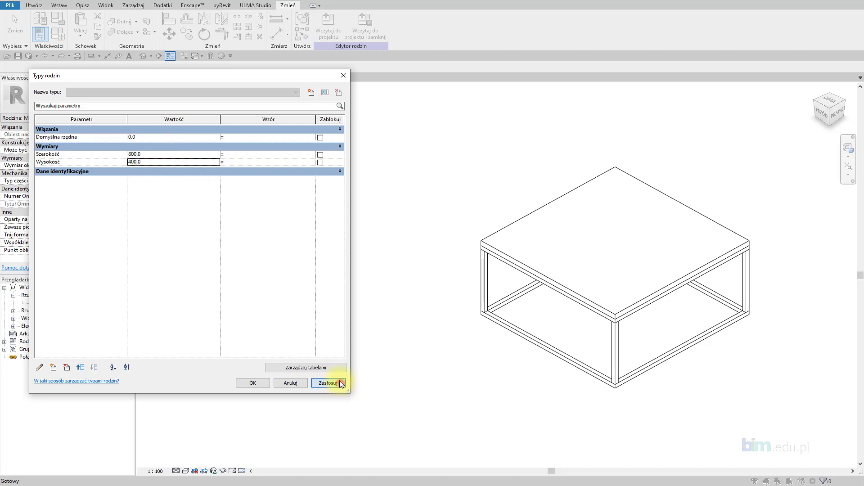
{"action": "left_click", "coordinate": [258, 383]}
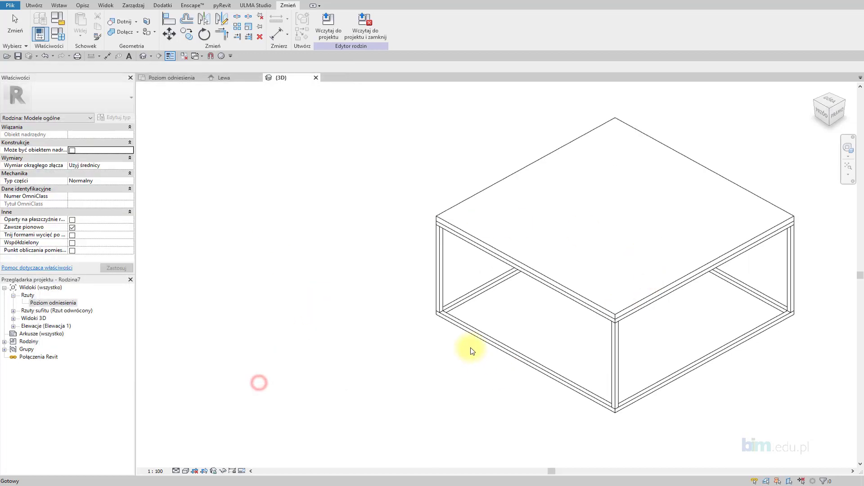
Exit Align and pan and zoom the 3D view to inspect the taller table
{"action": "middle_click_drag", "start_coordinate": [473, 367], "coordinate": [332, 361]}
{"action": "mouse_move", "coordinate": [338, 219]}
{"action": "middle_mouse_down"}
{"action": "mouse_move", "coordinate": [301, 158]}
{"action": "mouse_move", "coordinate": [336, 178]}
{"action": "middle_mouse_up"}
{"action": "key", "text": "Escape"}
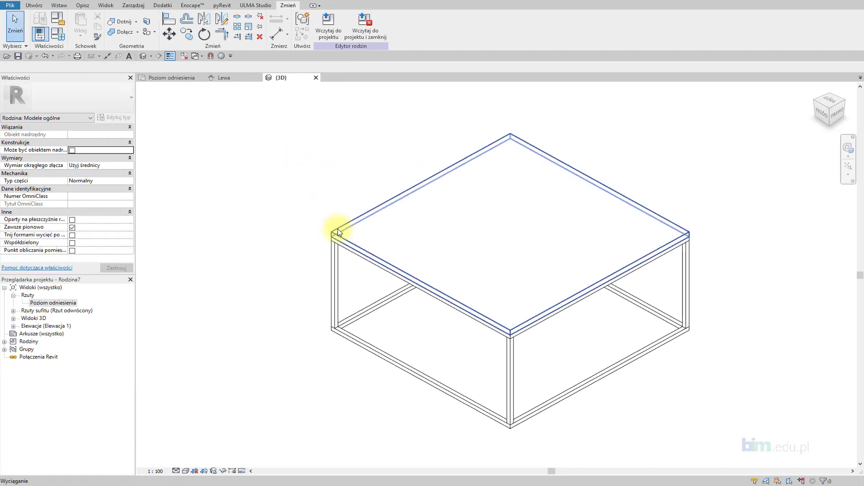
{"action": "scroll", "coordinate": [335, 232], "scroll_direction": "up", "scroll_amount": 2}
{"action": "scroll", "coordinate": [334, 230], "scroll_direction": "up", "scroll_amount": 2}
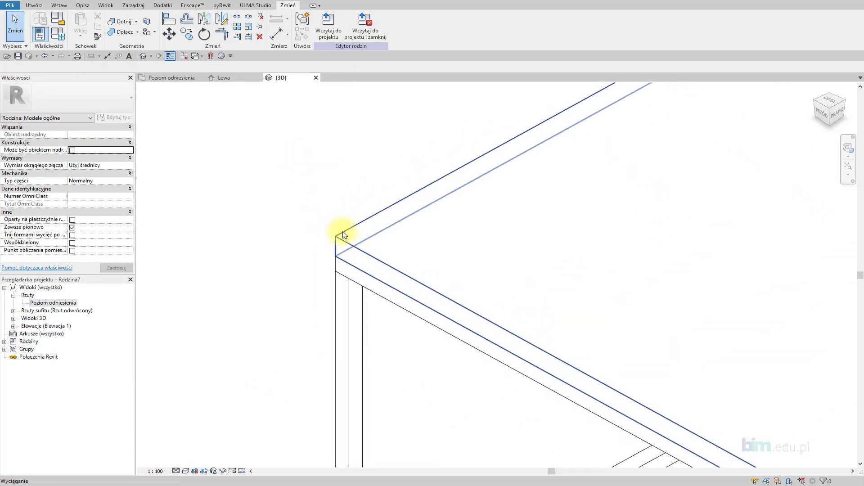
{"action": "scroll", "coordinate": [340, 247], "scroll_direction": "down", "scroll_amount": 1}
{"action": "scroll", "coordinate": [347, 246], "scroll_direction": "down", "scroll_amount": 1}
{"action": "scroll", "coordinate": [360, 230], "scroll_direction": "down", "scroll_amount": 2}
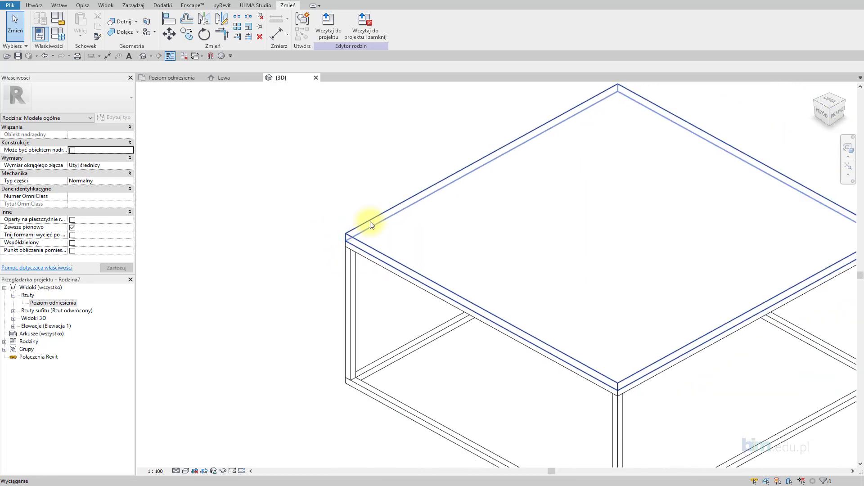
{"action": "scroll", "coordinate": [388, 224], "scroll_direction": "down", "scroll_amount": 2}
{"action": "left_click", "coordinate": [33, 5]}
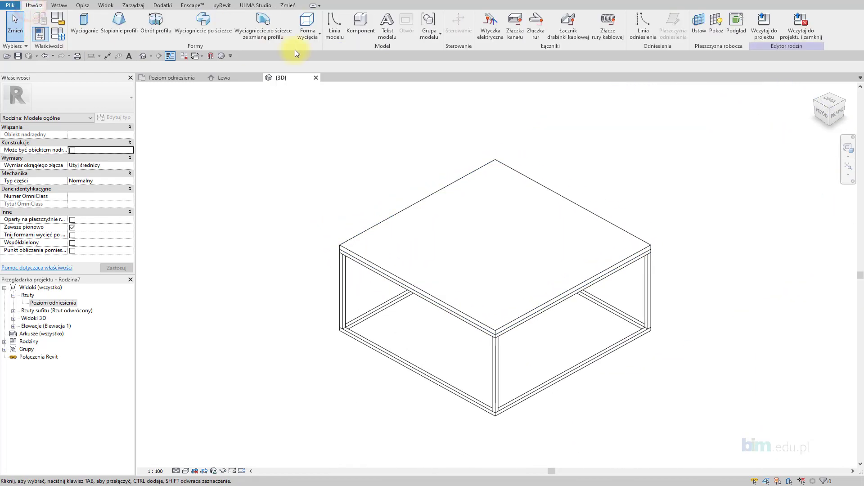
Start a Wyciągnięcie po ścieżce wycięcia void sweep from the Forma wycięcia list
{"action": "left_click", "coordinate": [313, 36]}
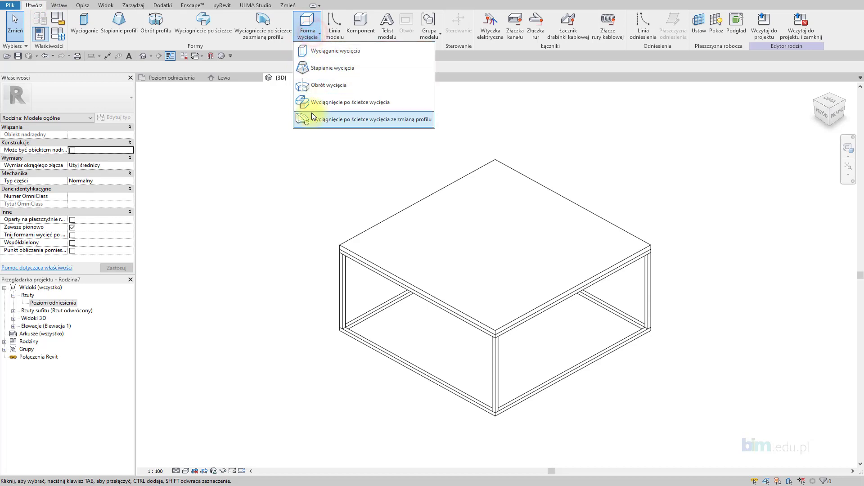
{"action": "left_click", "coordinate": [329, 103]}
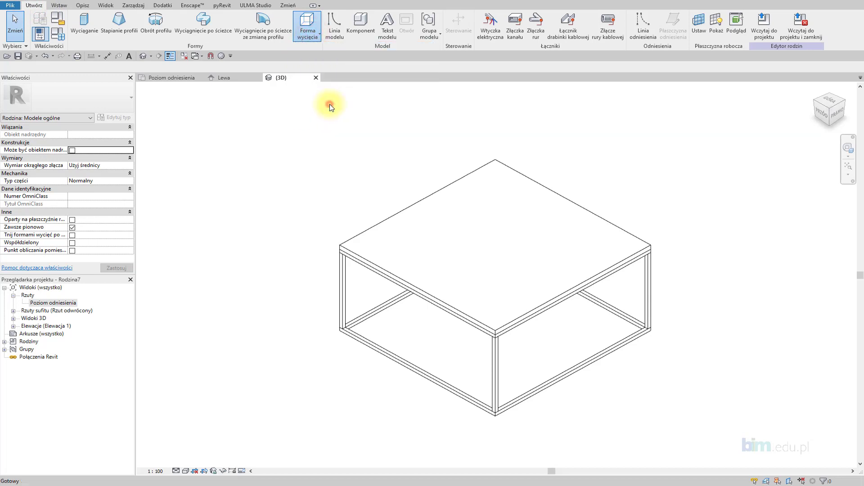
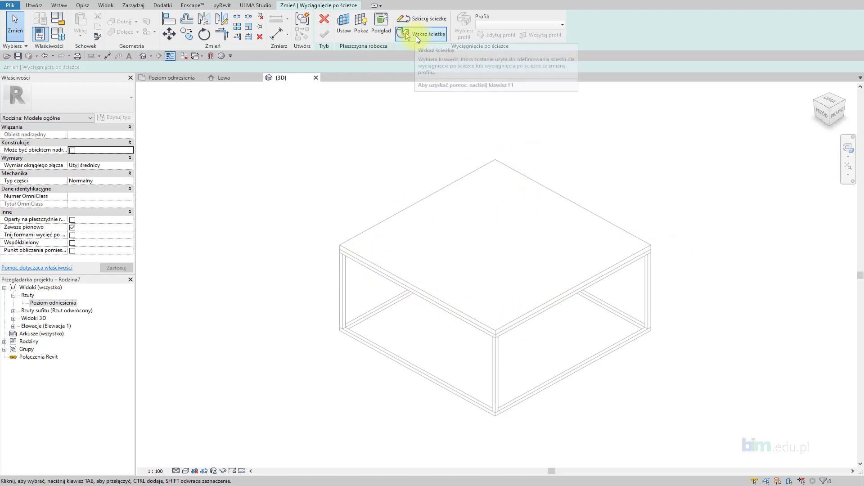
Pick the tabletop's four top edges as the sweep path and finish the path
{"action": "left_click", "coordinate": [414, 38]}
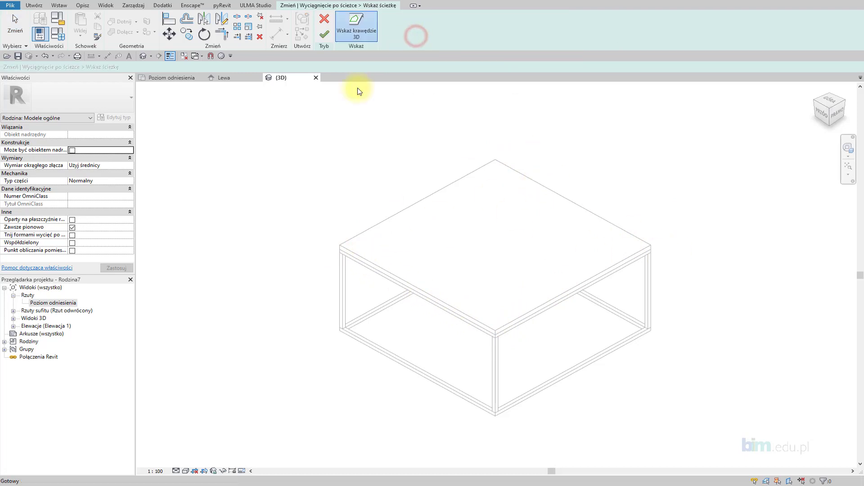
{"action": "left_click", "coordinate": [404, 205]}
{"action": "left_click", "coordinate": [512, 170]}
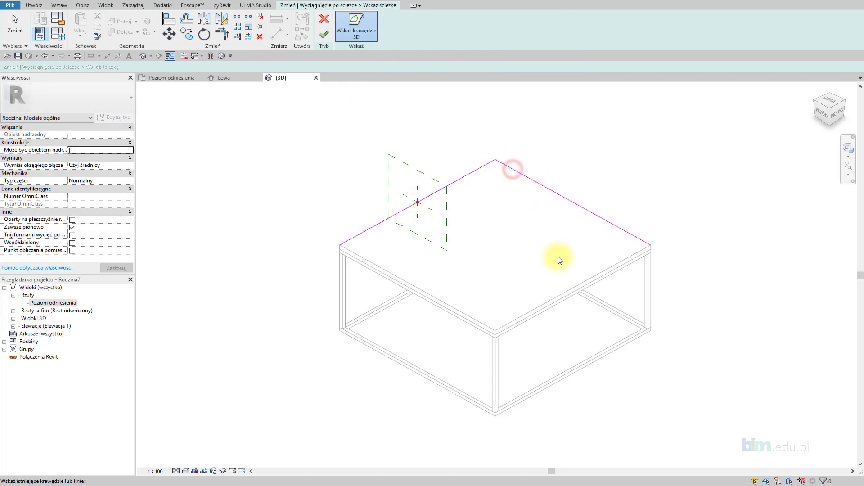
{"action": "left_click", "coordinate": [559, 295]}
{"action": "left_click", "coordinate": [411, 283]}
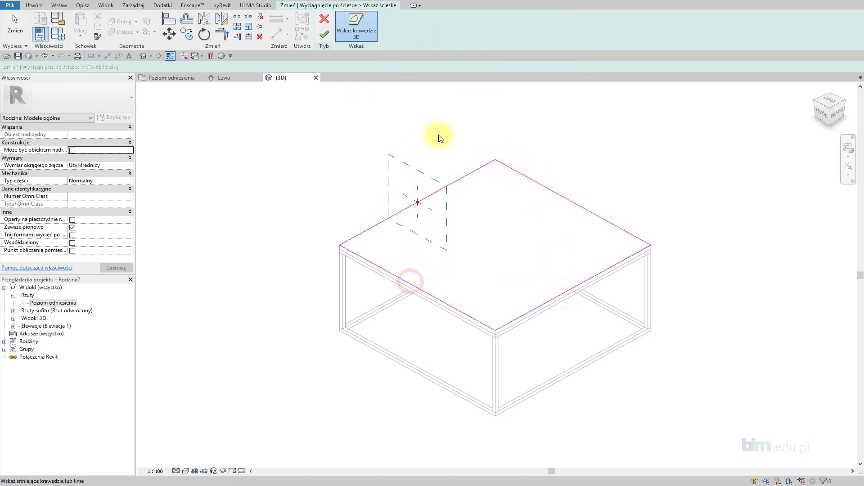
{"action": "left_click", "coordinate": [325, 34]}
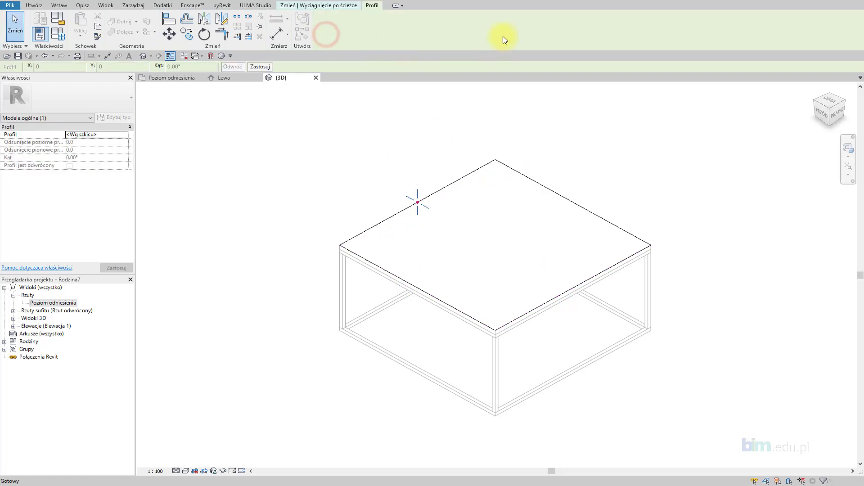
Start editing the sweep cut's profile and orbit the model to a near-front view
{"action": "left_click", "coordinate": [334, 5]}
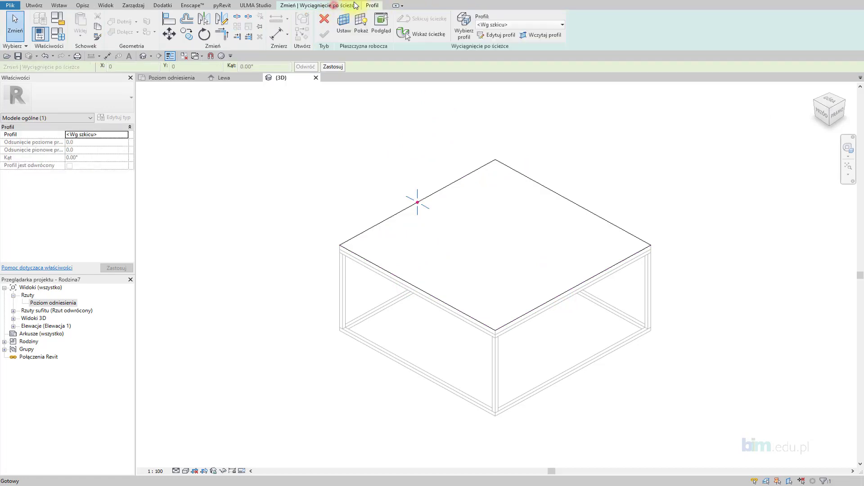
{"action": "left_click", "coordinate": [497, 37]}
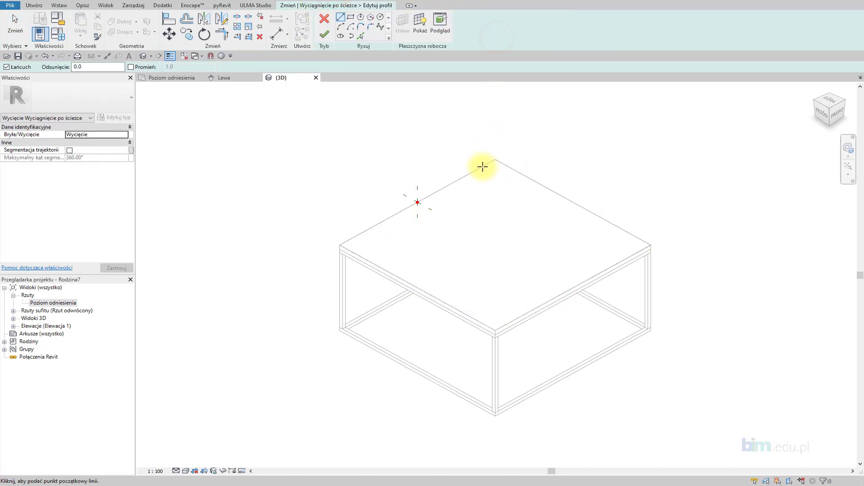
{"action": "scroll", "coordinate": [483, 166], "scroll_direction": "up", "scroll_amount": 2}
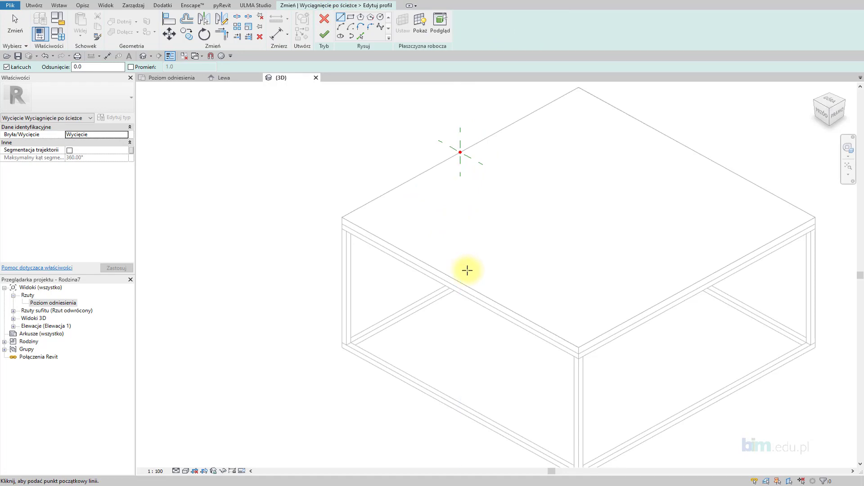
{"action": "mouse_move", "coordinate": [467, 270]}
{"action": "middle_mouse_down", "text": "shift"}
{"action": "mouse_move", "coordinate": [507, 282]}
{"action": "mouse_move", "coordinate": [636, 262]}
{"action": "mouse_move", "coordinate": [610, 228]}
{"action": "mouse_move", "coordinate": [610, 170]}
{"action": "mouse_move", "coordinate": [600, 160]}
{"action": "mouse_move", "coordinate": [656, 154]}
{"action": "middle_mouse_up", "text": "shift"}
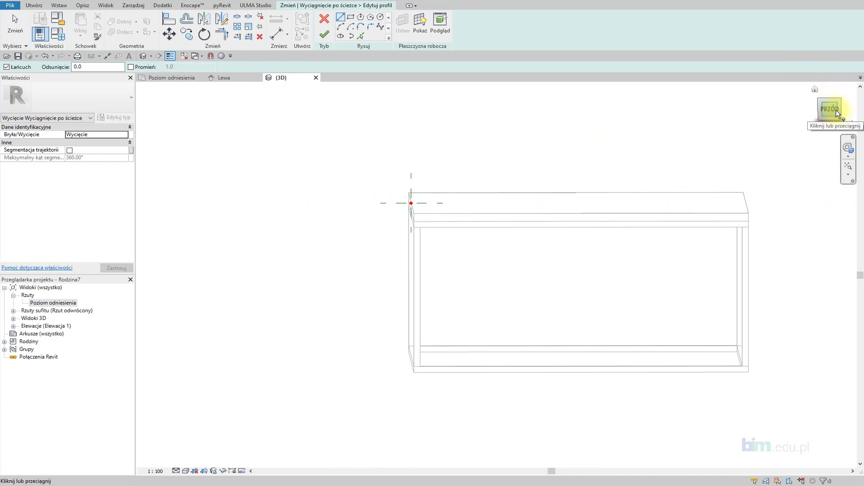
Open the Przód front elevation from the Project Browser's Elevations list
{"action": "double_click", "coordinate": [35, 326]}
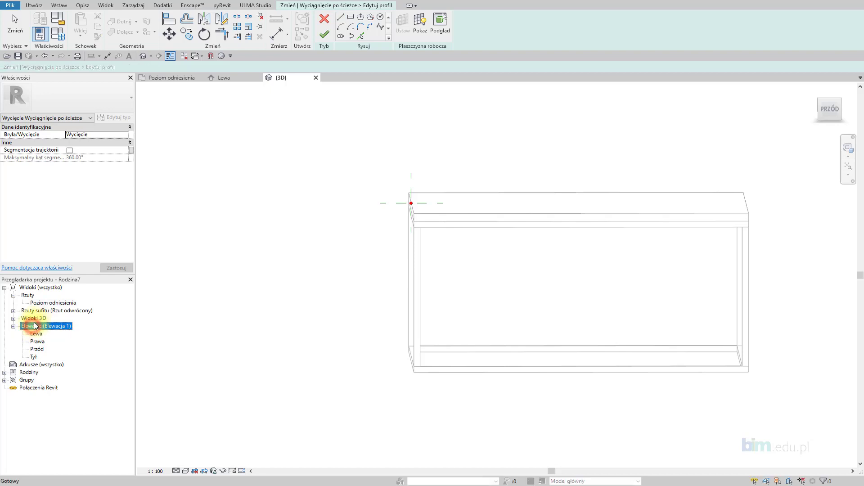
{"action": "left_click", "coordinate": [37, 349]}
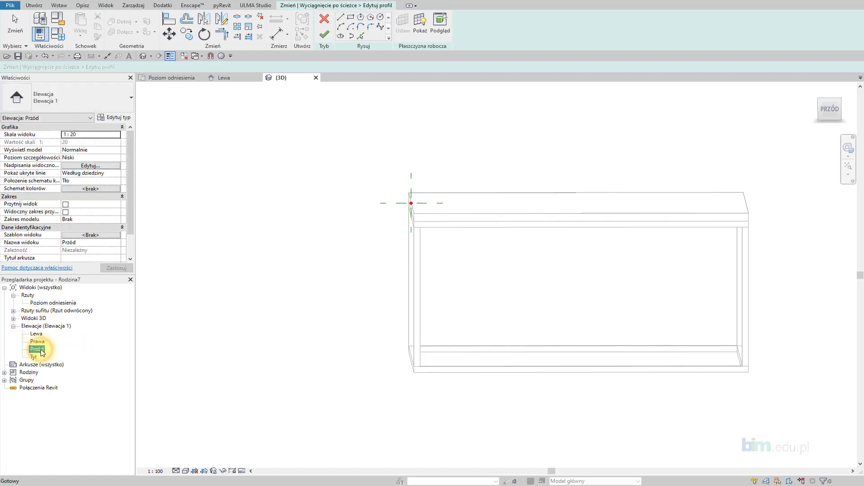
{"action": "double_click", "coordinate": [38, 349]}
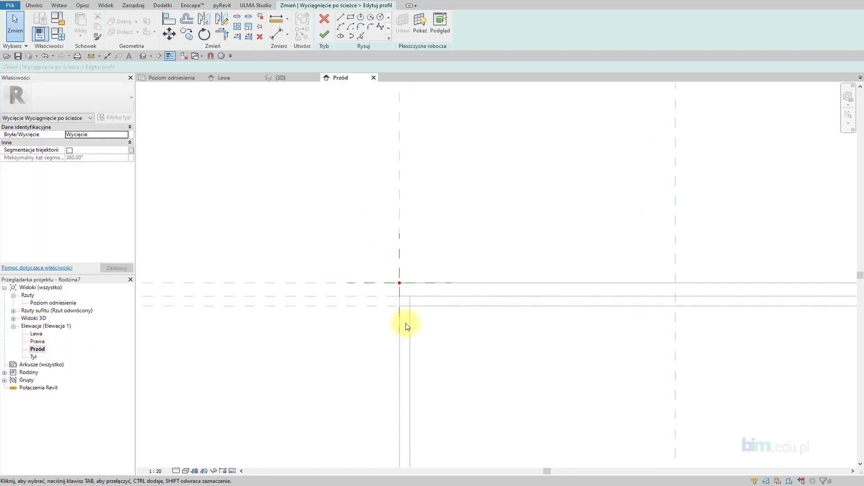
Draw a 7.0 vertical profile line down the tabletop side, then a horizontal line along its underside
{"action": "scroll", "coordinate": [399, 247], "scroll_direction": "up", "scroll_amount": 5}
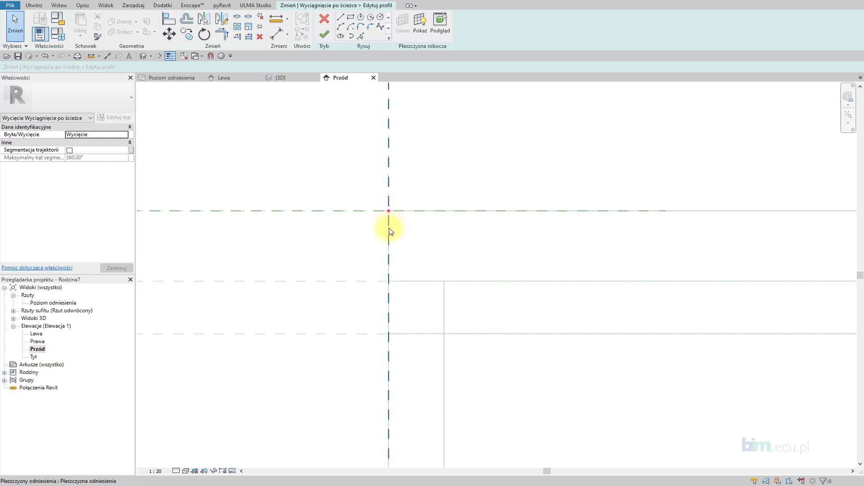
{"action": "scroll", "coordinate": [389, 219], "scroll_direction": "up", "scroll_amount": 1}
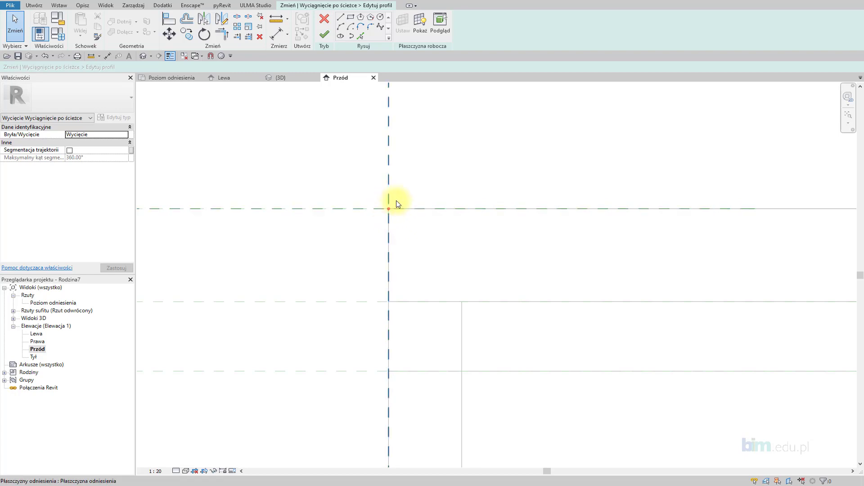
{"action": "left_click", "coordinate": [342, 19]}
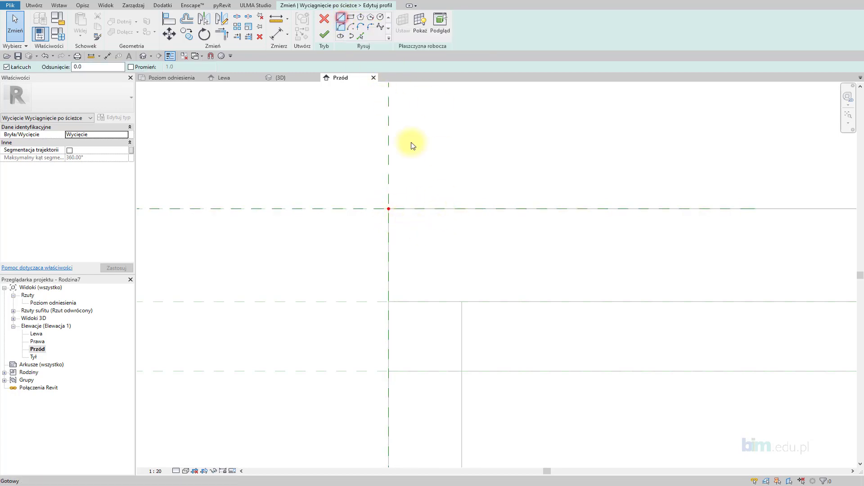
{"action": "left_click", "coordinate": [389, 209]}
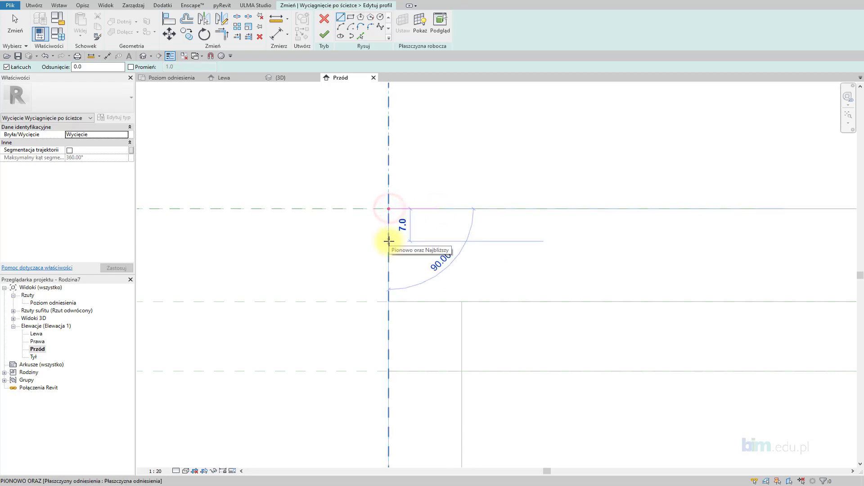
{"action": "left_click", "coordinate": [389, 270]}
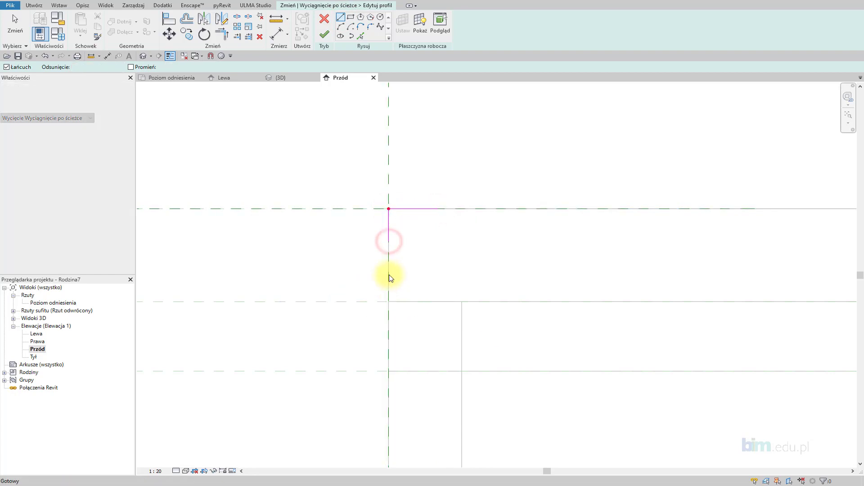
{"action": "left_click", "coordinate": [389, 301]}
{"action": "left_click", "coordinate": [442, 301]}
{"action": "key", "text": "Escape"}
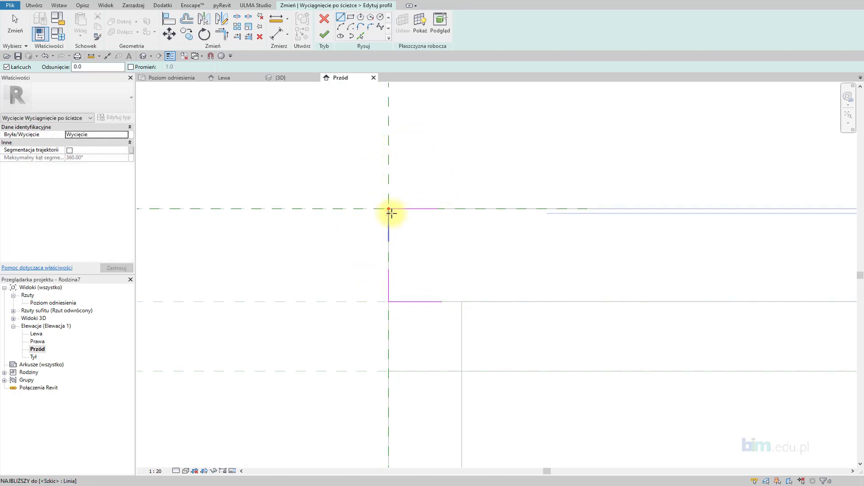
Add 1.0-radius fillet arcs at the profile's top and lower corners
{"action": "left_click", "coordinate": [371, 27]}
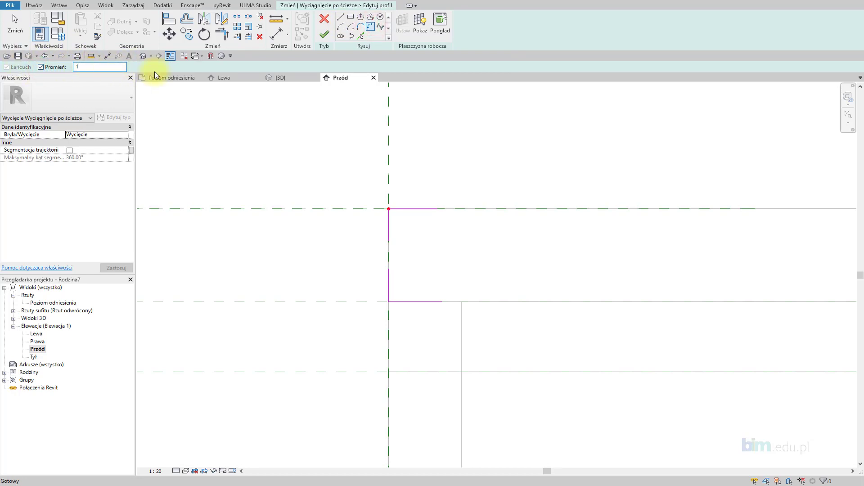
{"action": "scroll", "coordinate": [401, 206], "scroll_direction": "up", "scroll_amount": 1}
{"action": "scroll", "coordinate": [392, 216], "scroll_direction": "up", "scroll_amount": 1}
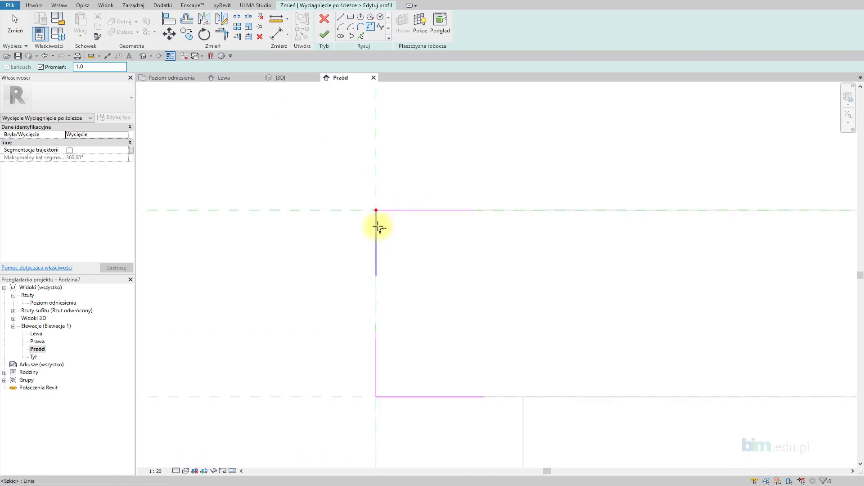
{"action": "left_click", "coordinate": [376, 226]}
{"action": "middle_click_drag", "start_coordinate": [396, 212], "coordinate": [392, 107]}
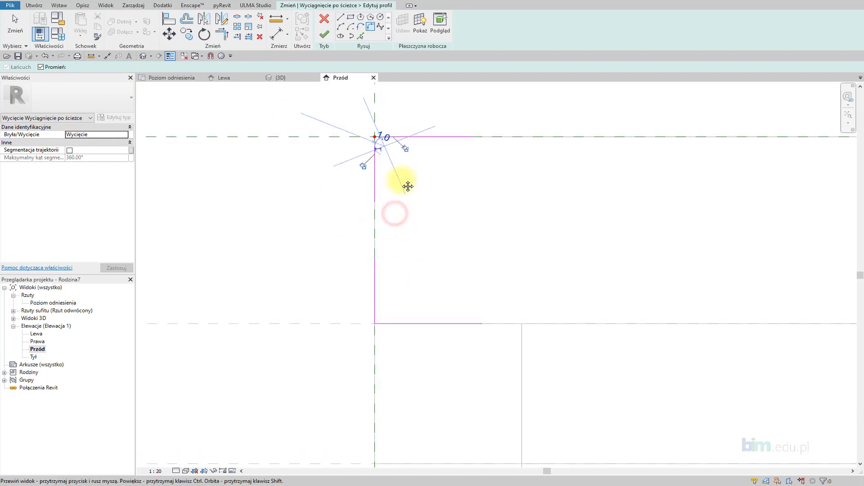
{"action": "left_click", "coordinate": [376, 266]}
{"action": "left_click", "coordinate": [385, 293]}
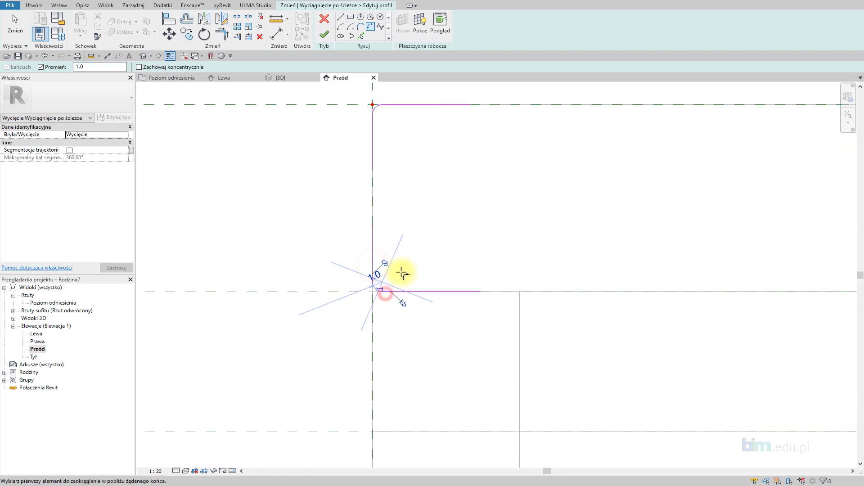
{"action": "middle_click_drag", "start_coordinate": [441, 253], "coordinate": [455, 287]}
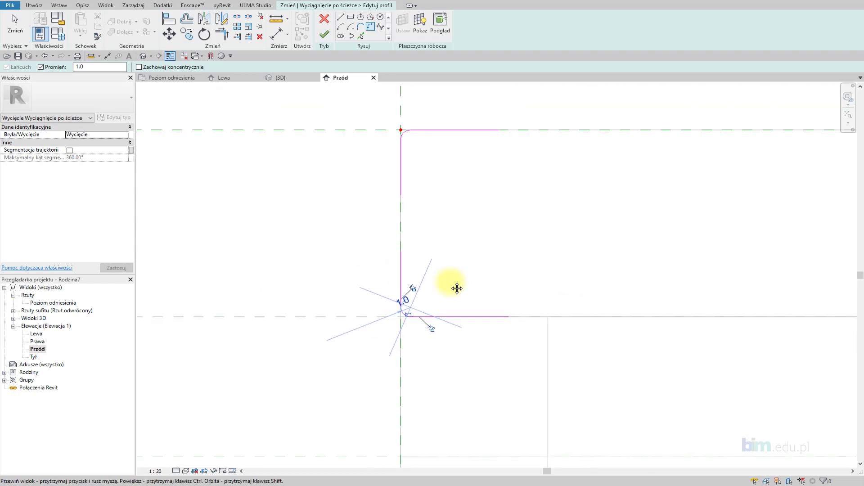
Trim the profile lines to the fillets at the top and lower corners
{"action": "left_click", "coordinate": [227, 39]}
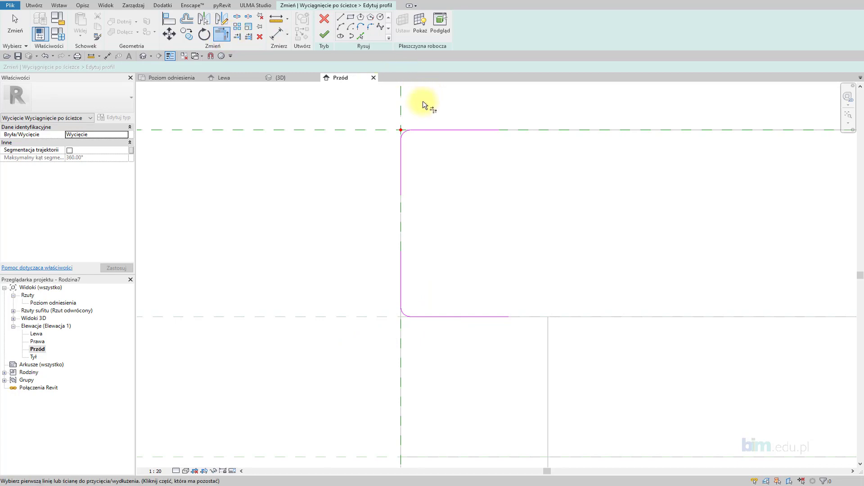
{"action": "scroll", "coordinate": [422, 101], "scroll_direction": "up", "scroll_amount": 2}
{"action": "left_click", "coordinate": [429, 139]}
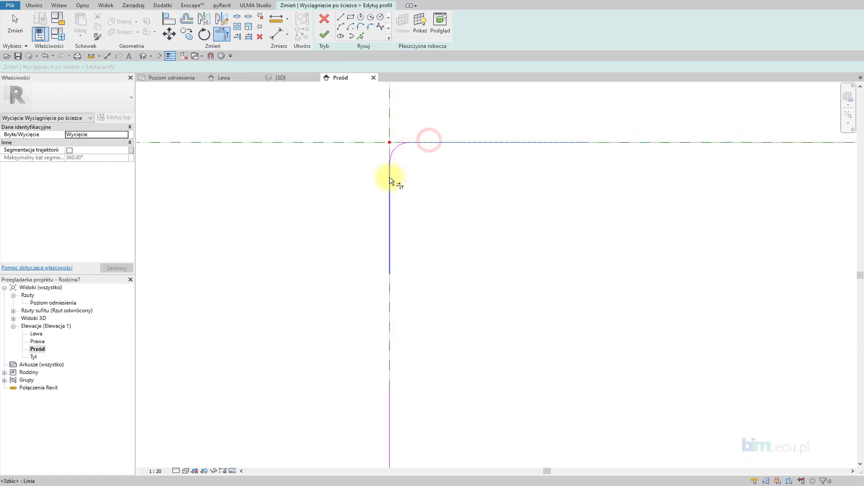
{"action": "left_click", "coordinate": [390, 175]}
{"action": "middle_click_drag", "start_coordinate": [459, 114], "coordinate": [463, 311]}
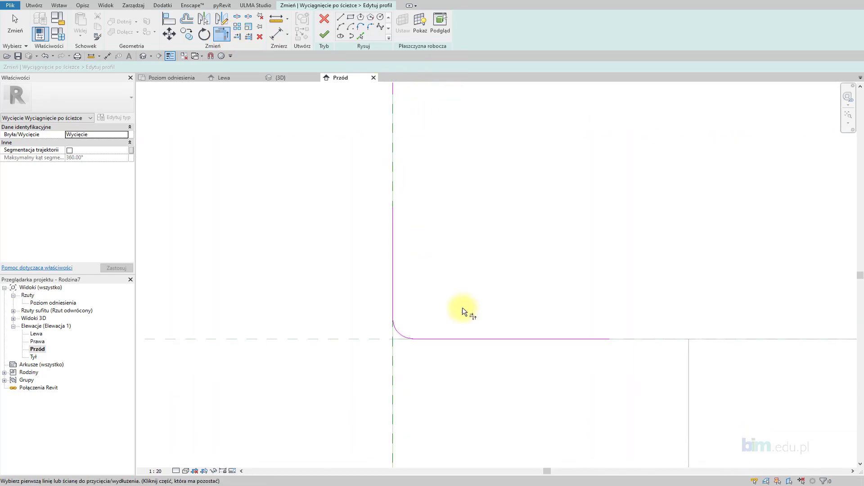
{"action": "left_click", "coordinate": [441, 339]}
{"action": "scroll", "coordinate": [408, 333], "scroll_direction": "up", "scroll_amount": 3}
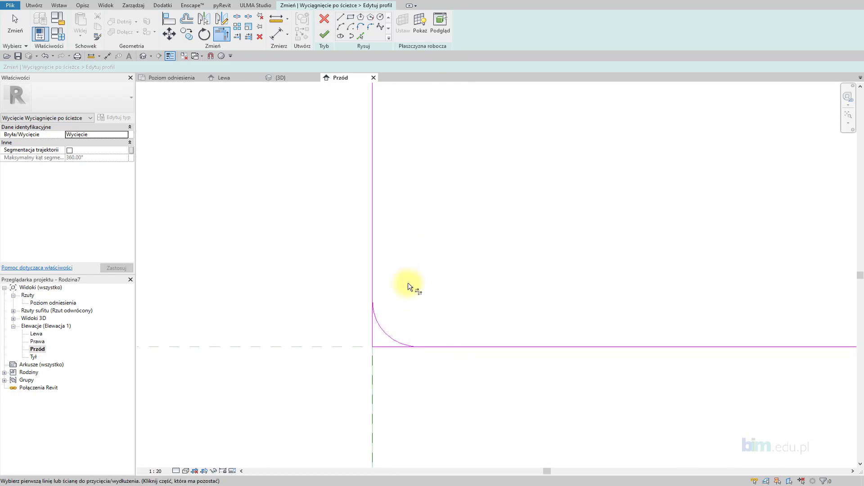
{"action": "left_click", "coordinate": [371, 322]}
{"action": "left_click", "coordinate": [387, 347]}
Trim the remaining lines at the top filleted corner
{"action": "scroll", "coordinate": [397, 333], "scroll_direction": "down", "scroll_amount": 2}
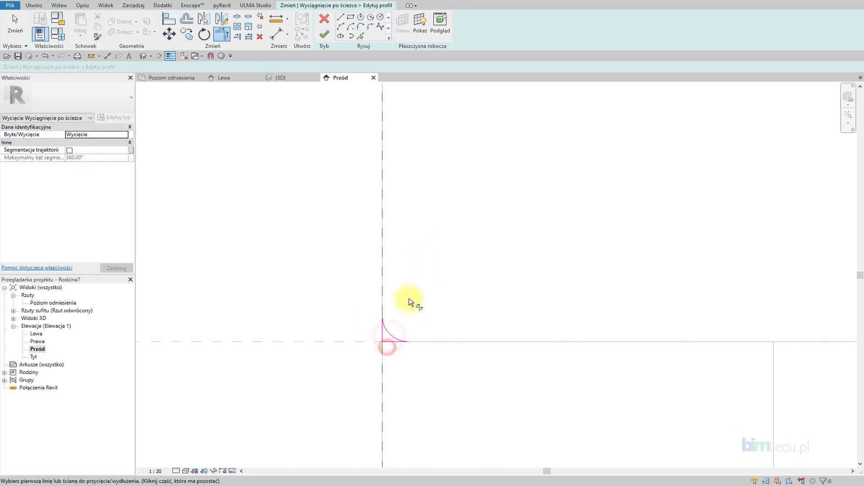
{"action": "middle_click_drag", "start_coordinate": [409, 298], "coordinate": [428, 332]}
{"action": "middle_click_drag", "start_coordinate": [391, 180], "coordinate": [377, 172]}
{"action": "left_click", "coordinate": [376, 172]}
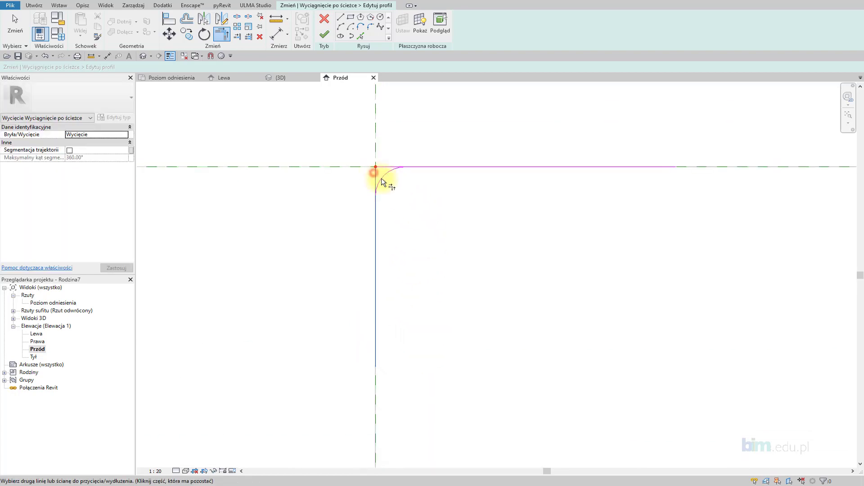
{"action": "left_click", "coordinate": [385, 174]}
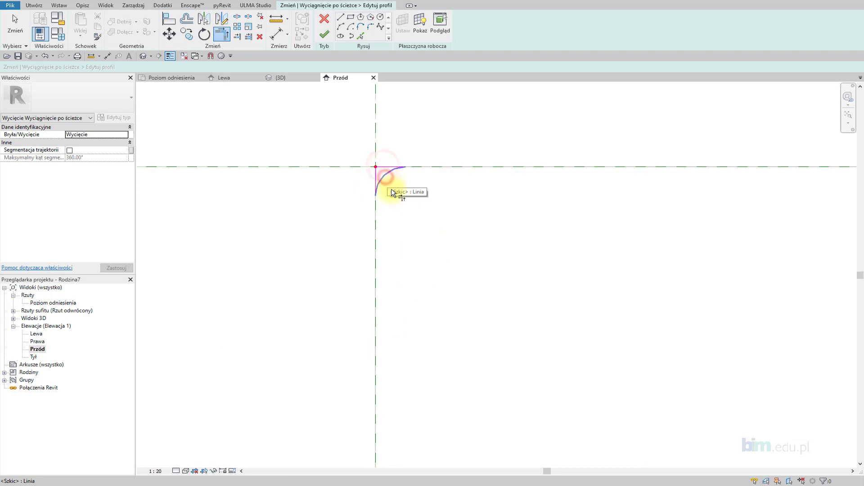
{"action": "left_click", "coordinate": [393, 193]}
{"action": "scroll", "coordinate": [398, 207], "scroll_direction": "down", "scroll_amount": 2}
{"action": "middle_click_drag", "start_coordinate": [404, 226], "coordinate": [395, 218]}
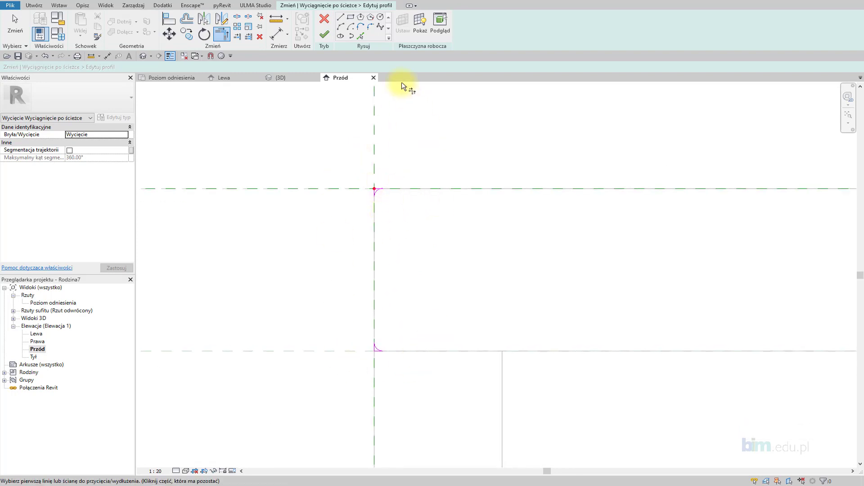
Finish the profile sketch and complete the sweep cut along the tabletop edge
{"action": "left_click", "coordinate": [325, 34]}
{"action": "left_click", "coordinate": [324, 6]}
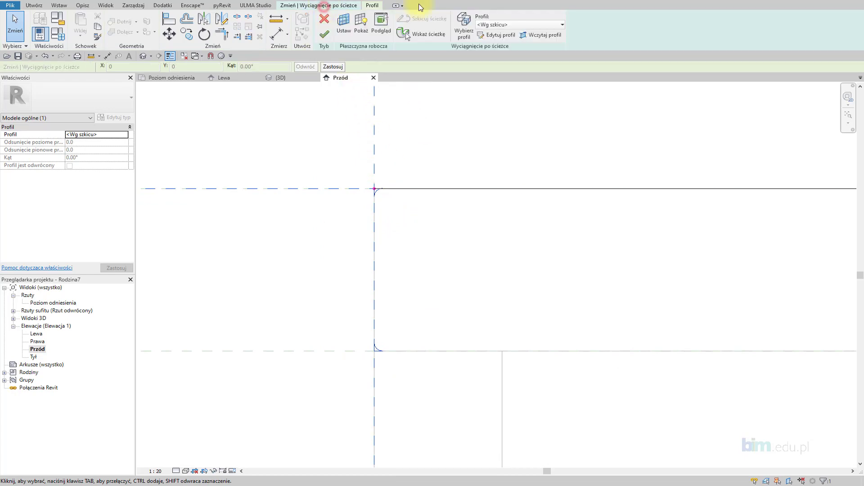
{"action": "left_click", "coordinate": [325, 35]}
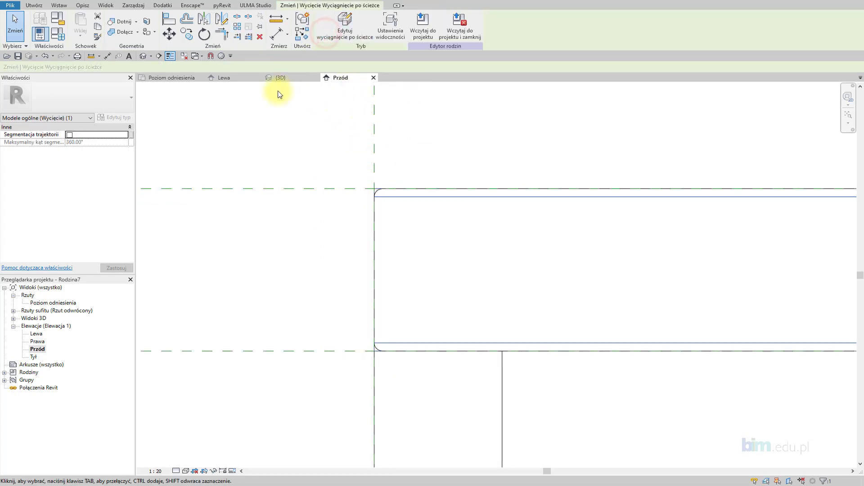
Switch to the {3D} view and orbit toward the tabletop's front-left corner
{"action": "left_click", "coordinate": [284, 78]}
{"action": "left_click", "coordinate": [328, 150]}
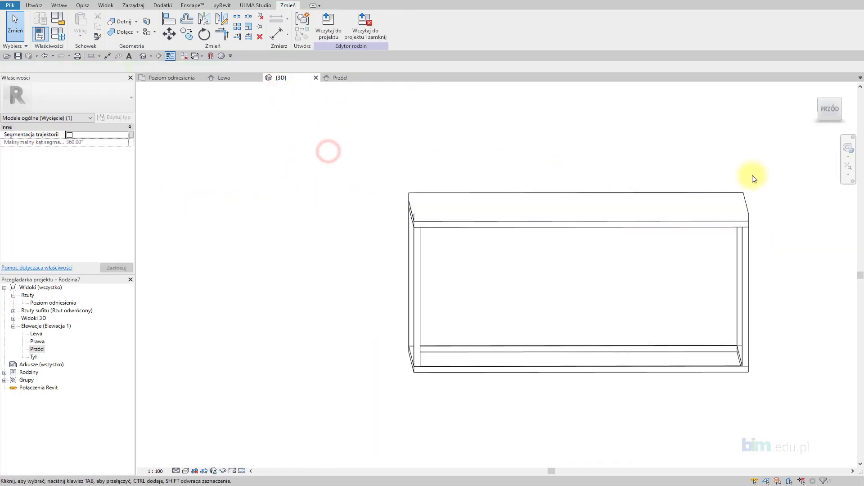
{"action": "middle_click_drag", "start_coordinate": [752, 177], "coordinate": [622, 248], "text": "shift"}
{"action": "scroll", "coordinate": [521, 290], "scroll_direction": "up", "scroll_amount": 5}
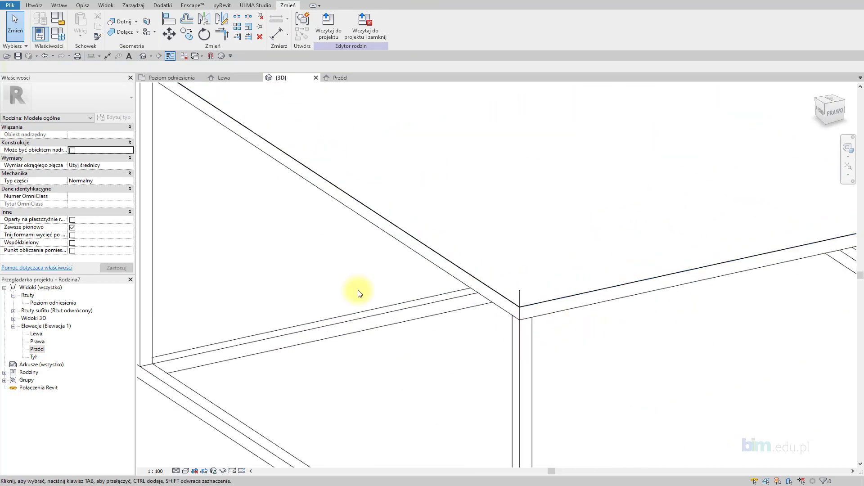
{"action": "middle_click_drag", "start_coordinate": [357, 289], "coordinate": [407, 319]}
Zoom and pan to inspect the swept-cut edge at the tabletop corner
{"action": "scroll", "coordinate": [329, 154], "scroll_direction": "up", "scroll_amount": 3}
{"action": "scroll", "coordinate": [328, 158], "scroll_direction": "up", "scroll_amount": 1}
{"action": "scroll", "coordinate": [318, 177], "scroll_direction": "up", "scroll_amount": 1}
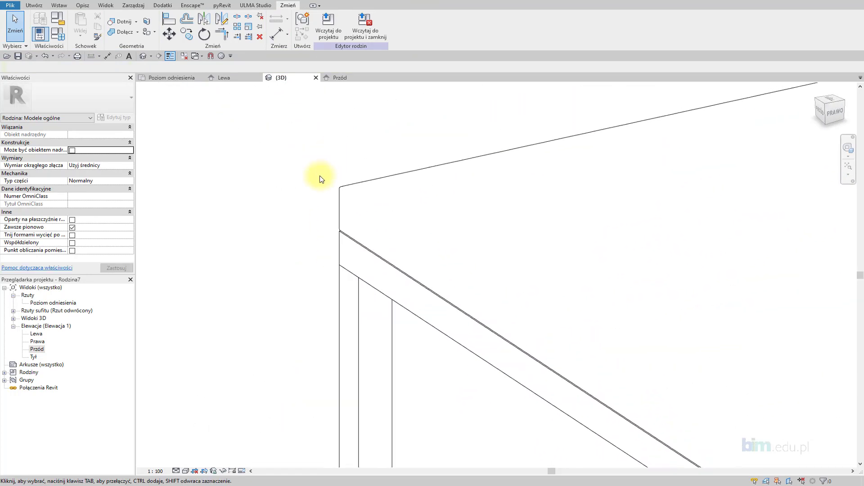
{"action": "scroll", "coordinate": [321, 220], "scroll_direction": "up", "scroll_amount": 1}
{"action": "scroll", "coordinate": [321, 221], "scroll_direction": "down", "scroll_amount": 1}
{"action": "scroll", "coordinate": [313, 220], "scroll_direction": "down", "scroll_amount": 2}
{"action": "scroll", "coordinate": [305, 206], "scroll_direction": "down", "scroll_amount": 3}
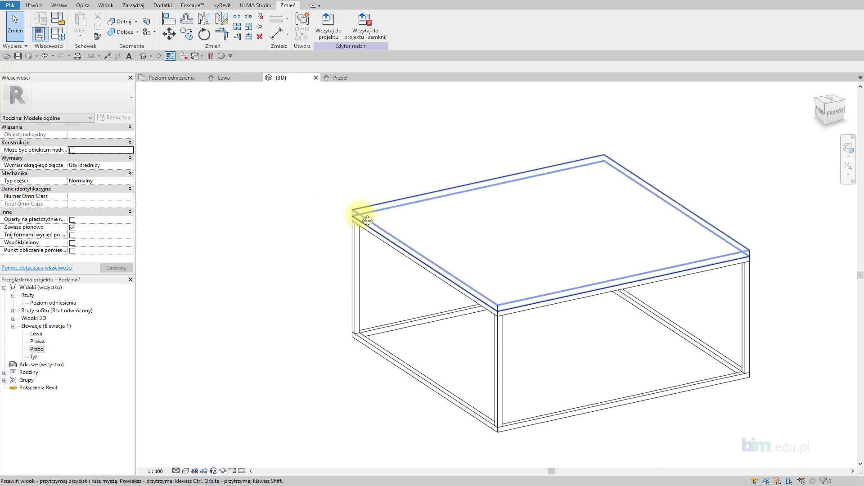
{"action": "middle_click_drag", "start_coordinate": [360, 224], "coordinate": [382, 234]}
{"action": "scroll", "coordinate": [382, 234], "scroll_direction": "up", "scroll_amount": 1}
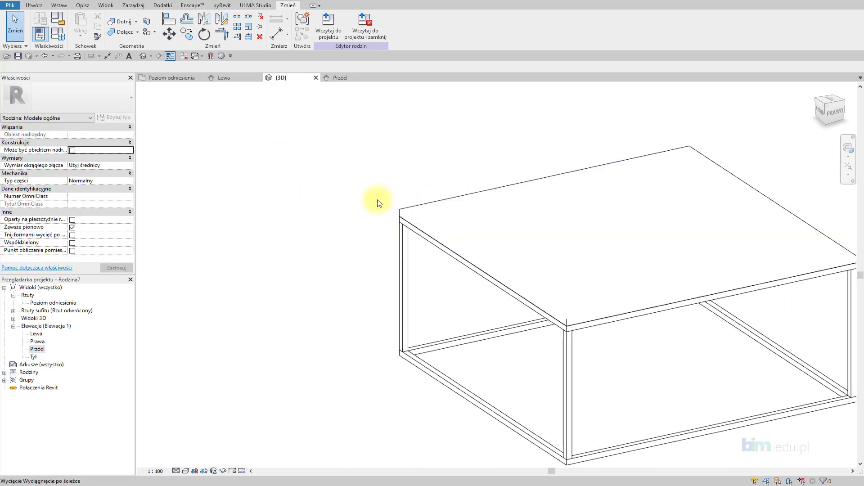
{"action": "middle_click_drag", "start_coordinate": [368, 152], "coordinate": [351, 140]}
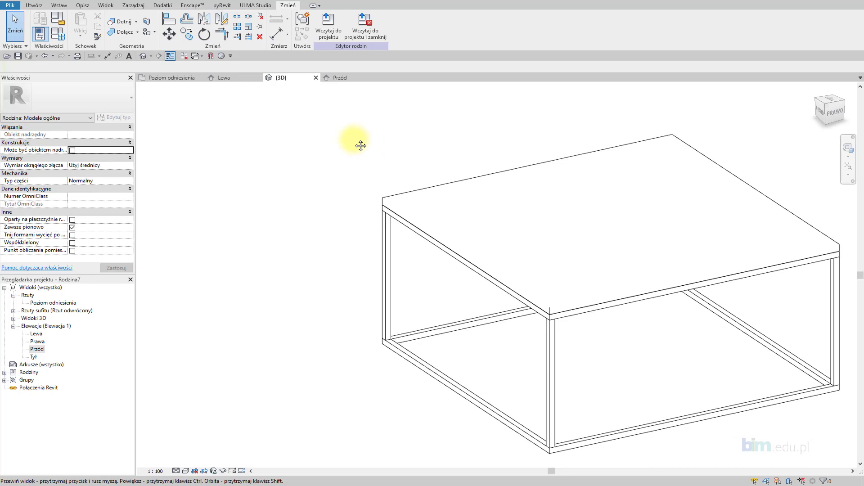
Change the Wysokość parameter from 400 to 300.0 in Family Types and apply it
{"action": "left_click", "coordinate": [63, 37]}
{"action": "left_click", "coordinate": [152, 157]}
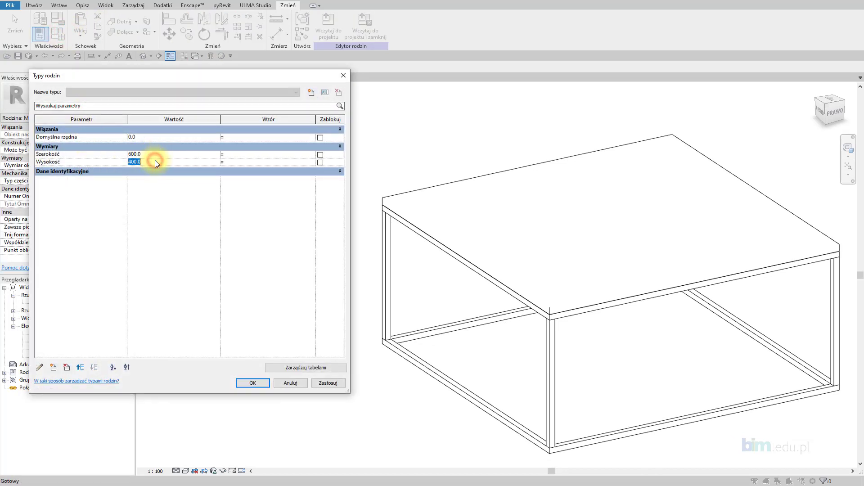
{"action": "type", "text": "300"}
{"action": "left_click", "coordinate": [321, 385]}
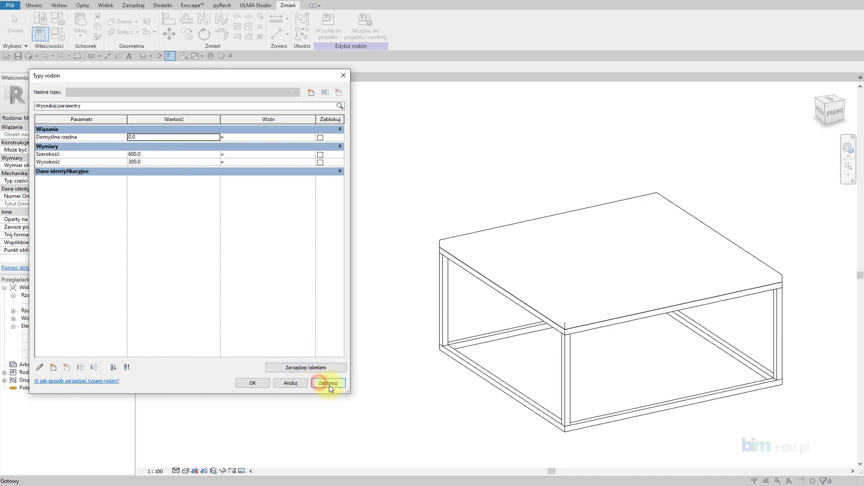
{"action": "left_click", "coordinate": [244, 386]}
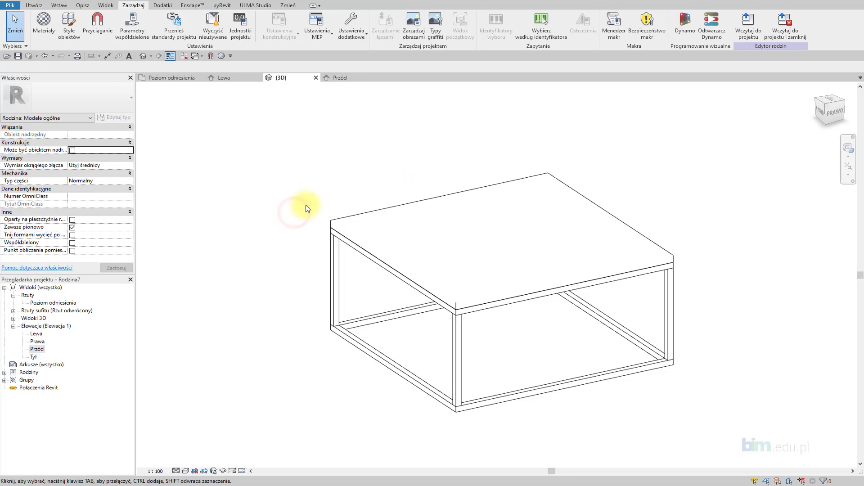
Give the tabletop extrusion the Marmur material through the Material Browser
{"action": "left_click", "coordinate": [341, 220]}
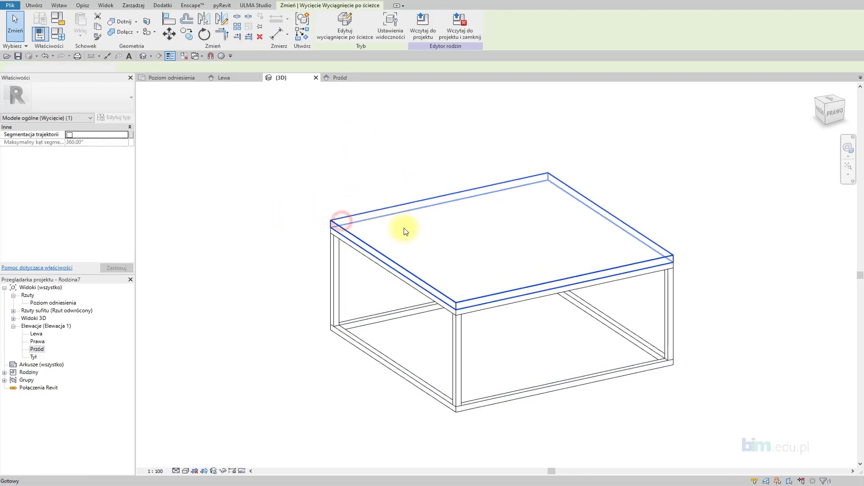
{"action": "left_click", "coordinate": [431, 229]}
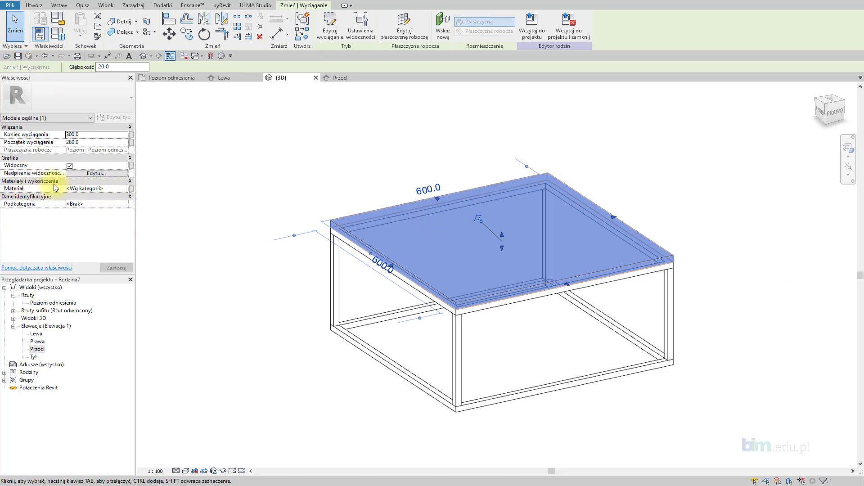
{"action": "left_click", "coordinate": [126, 189]}
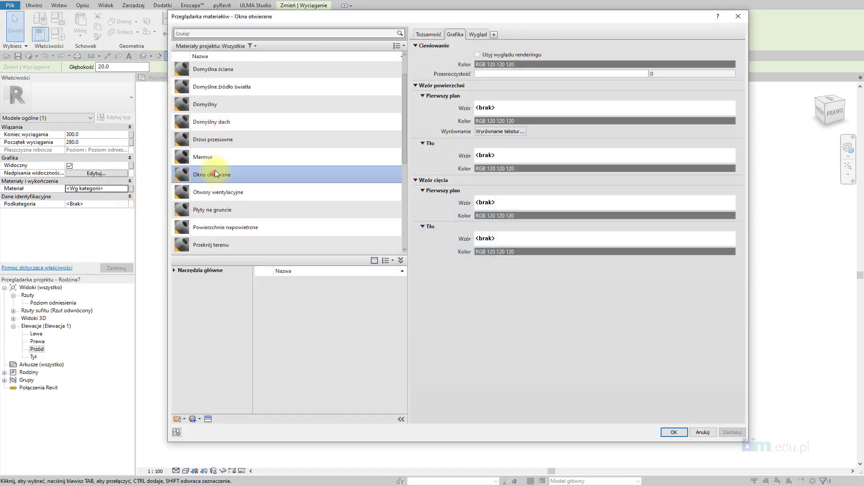
{"action": "left_click", "coordinate": [224, 154]}
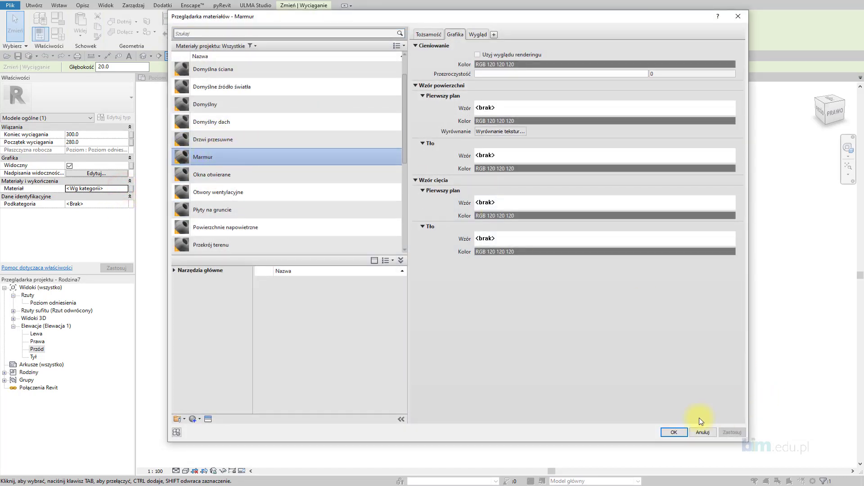
{"action": "left_click", "coordinate": [676, 433]}
{"action": "left_click", "coordinate": [718, 315]}
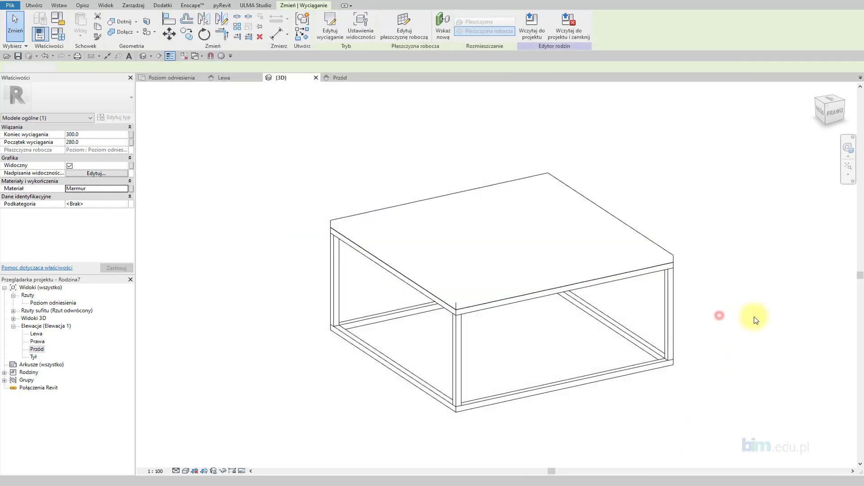
{"action": "middle_click_drag", "start_coordinate": [752, 315], "coordinate": [735, 395], "text": "shift"}
Crossing-select all five frame members and assign them the Stal mosiądzowana material
{"action": "left_click", "coordinate": [652, 251]}
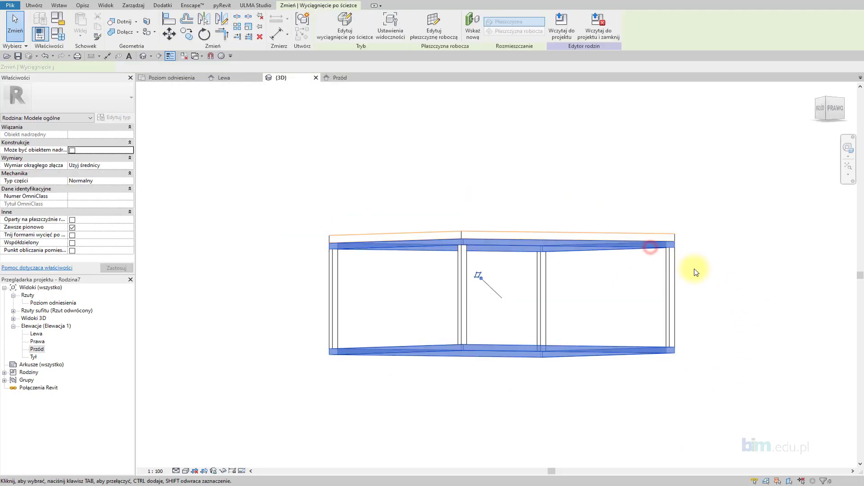
{"action": "left_click_drag", "start_coordinate": [723, 287], "coordinate": [294, 298]}
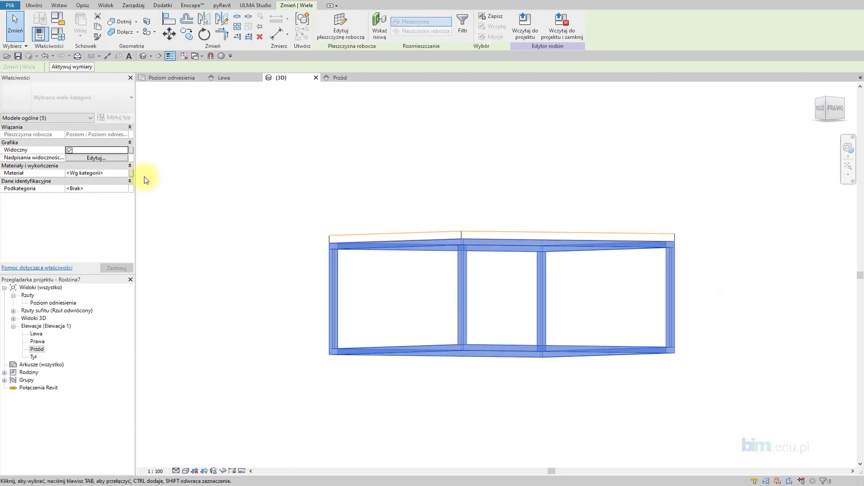
{"action": "left_click", "coordinate": [126, 175]}
{"action": "type", "text": "stal"}
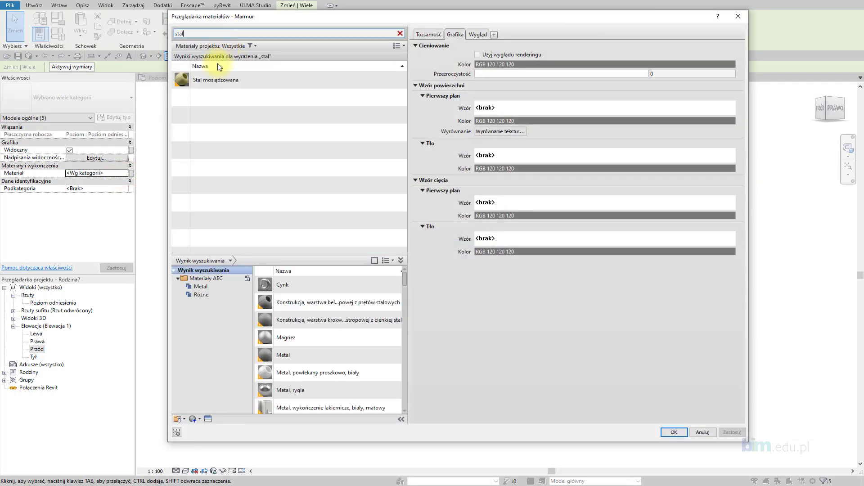
{"action": "left_click", "coordinate": [216, 79]}
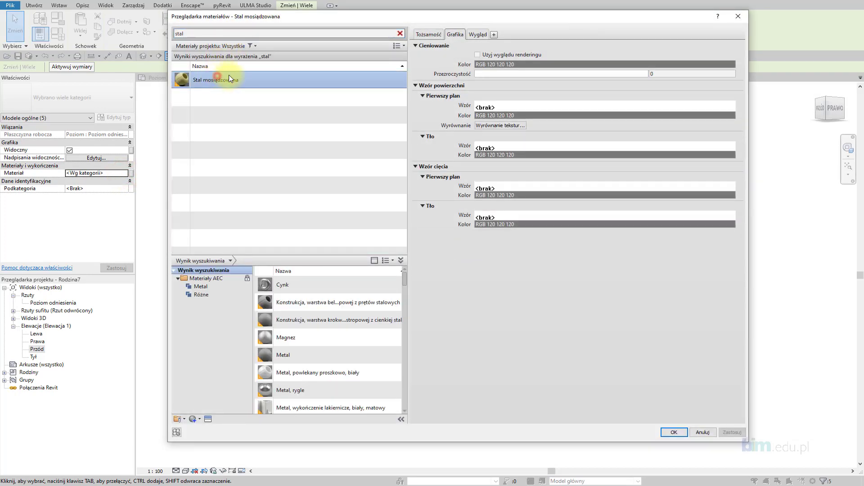
{"action": "left_click", "coordinate": [674, 432]}
{"action": "left_click", "coordinate": [743, 290]}
Set the 3D view's visual style to Realistyczny and zoom to check the materials
{"action": "middle_click_drag", "start_coordinate": [744, 243], "coordinate": [740, 302], "text": "shift"}
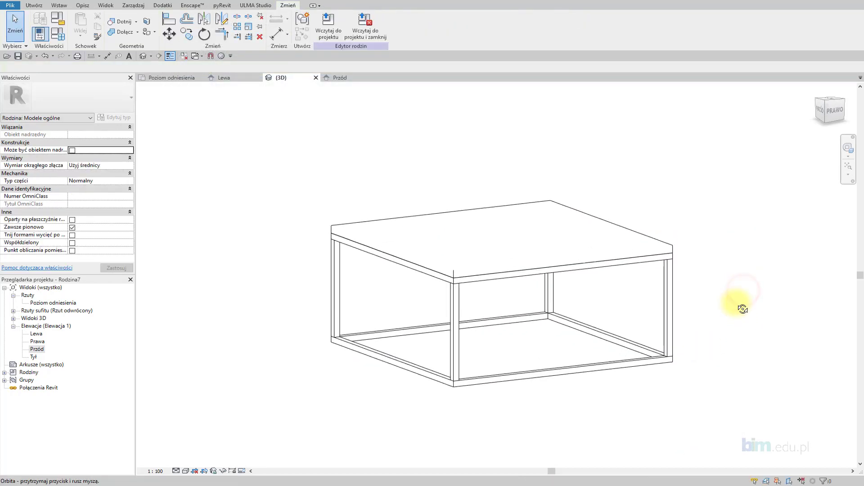
{"action": "scroll", "coordinate": [324, 383], "scroll_direction": "up", "scroll_amount": 2}
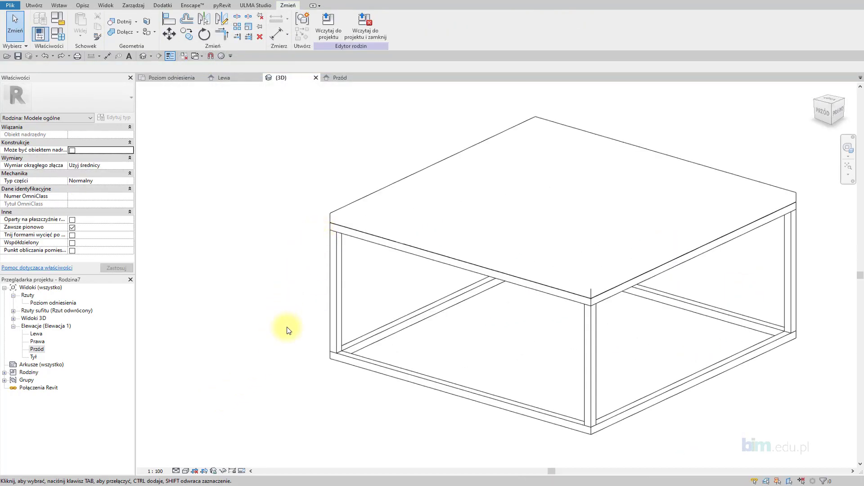
{"action": "left_click", "coordinate": [186, 472]}
{"action": "left_click", "coordinate": [239, 458]}
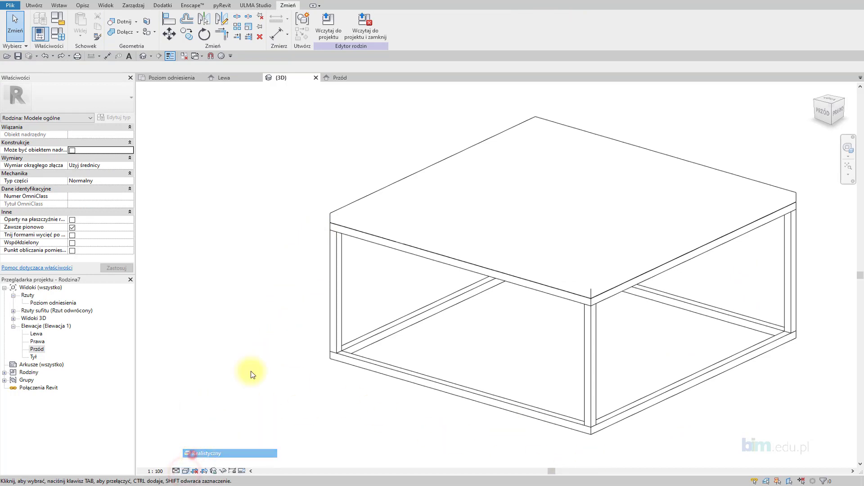
{"action": "scroll", "coordinate": [792, 335], "scroll_direction": "up", "scroll_amount": 4}
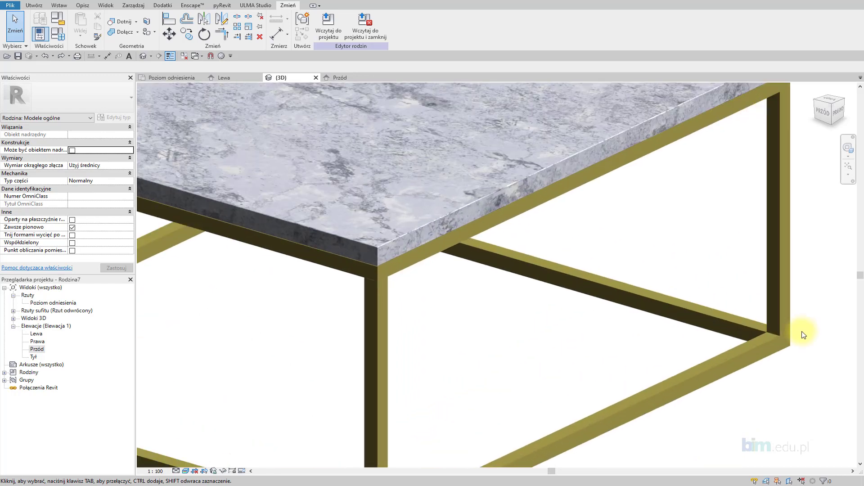
{"action": "scroll", "coordinate": [405, 297], "scroll_direction": "down", "scroll_amount": 2}
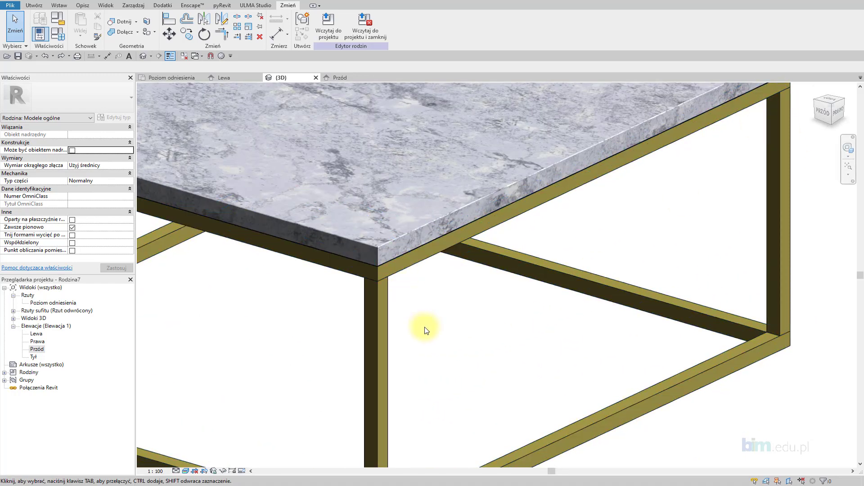
{"action": "scroll", "coordinate": [489, 307], "scroll_direction": "down", "scroll_amount": 2}
{"action": "scroll", "coordinate": [524, 299], "scroll_direction": "down", "scroll_amount": 1}
{"action": "middle_click_drag", "start_coordinate": [547, 323], "coordinate": [542, 319]}
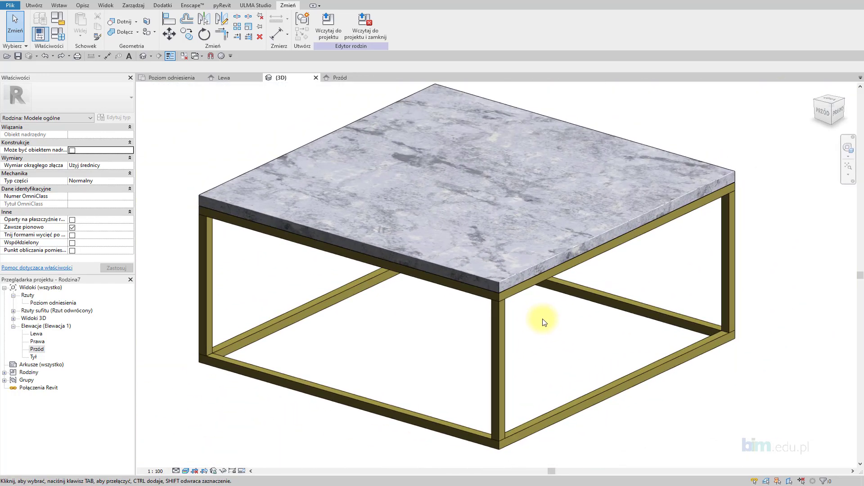
Join the tabletop with the front-left, front-right and left frame legs using Join Geometry
{"action": "left_click", "coordinate": [120, 32]}
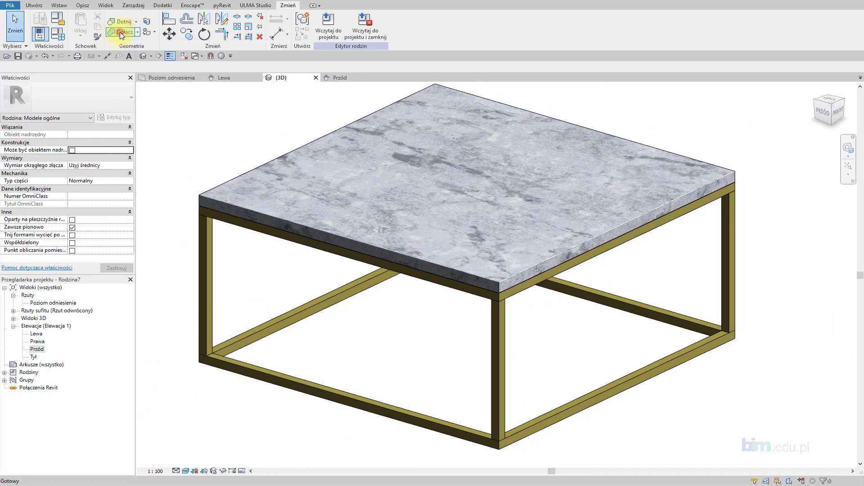
{"action": "left_click", "coordinate": [204, 226]}
{"action": "left_click", "coordinate": [234, 217]}
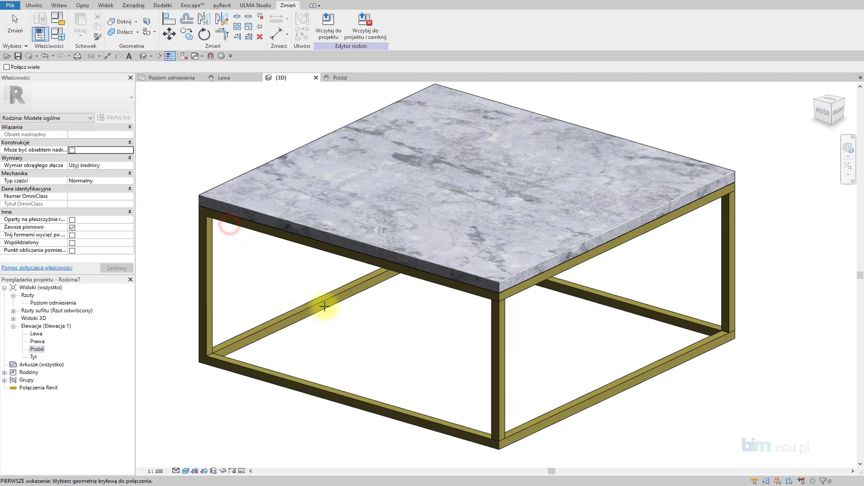
{"action": "left_click", "coordinate": [504, 349]}
{"action": "left_click", "coordinate": [512, 292]}
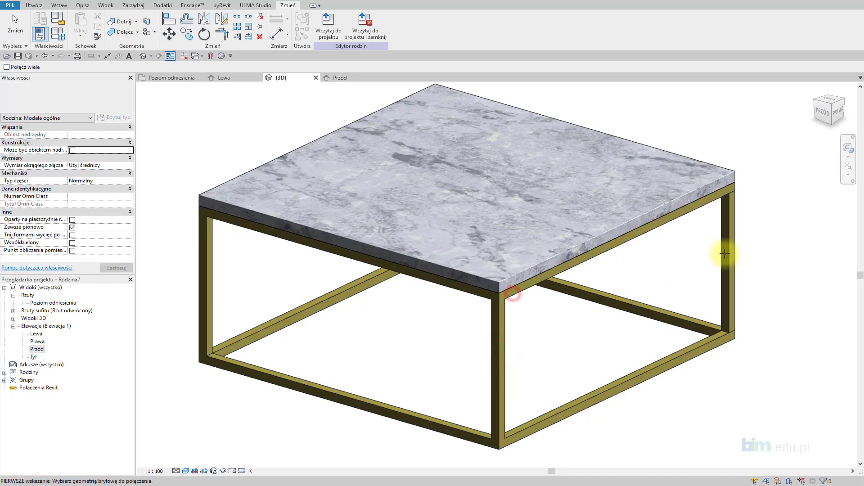
{"action": "left_click", "coordinate": [717, 200]}
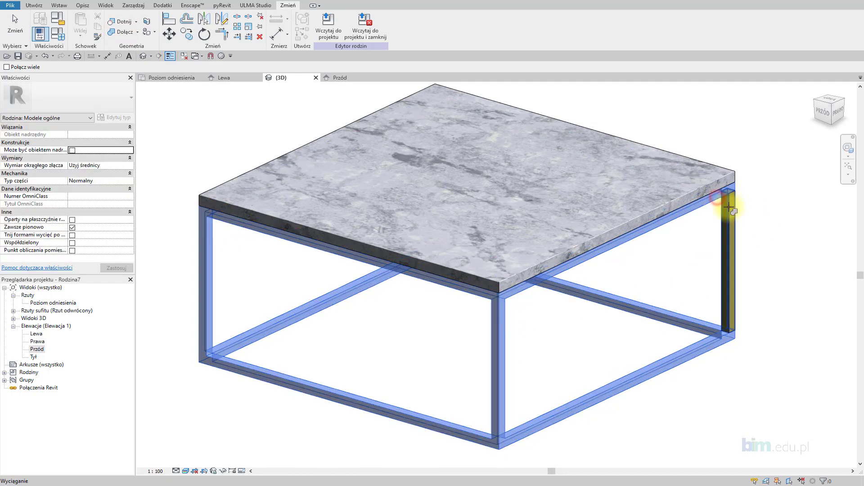
{"action": "mouse_move", "coordinate": [662, 318]}
{"action": "middle_mouse_down", "text": "shift"}
{"action": "mouse_move", "coordinate": [672, 230]}
{"action": "mouse_move", "coordinate": [609, 187]}
{"action": "mouse_move", "coordinate": [392, 309]}
{"action": "mouse_move", "coordinate": [473, 366]}
{"action": "mouse_move", "coordinate": [316, 327]}
{"action": "mouse_move", "coordinate": [401, 276]}
{"action": "mouse_move", "coordinate": [496, 284]}
{"action": "middle_mouse_up", "text": "shift"}
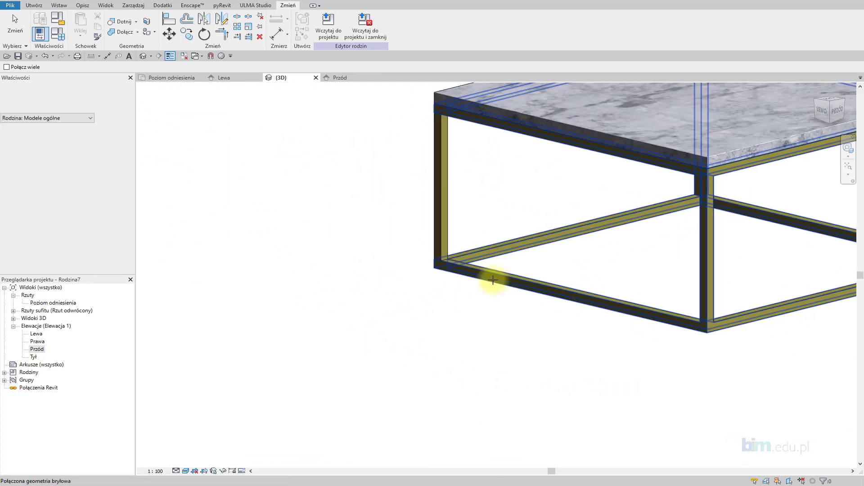
{"action": "scroll", "coordinate": [496, 284], "scroll_direction": "up", "scroll_amount": 2}
{"action": "left_click", "coordinate": [440, 223]}
{"action": "left_click", "coordinate": [466, 268]}
{"action": "scroll", "coordinate": [402, 264], "scroll_direction": "down", "scroll_amount": 5}
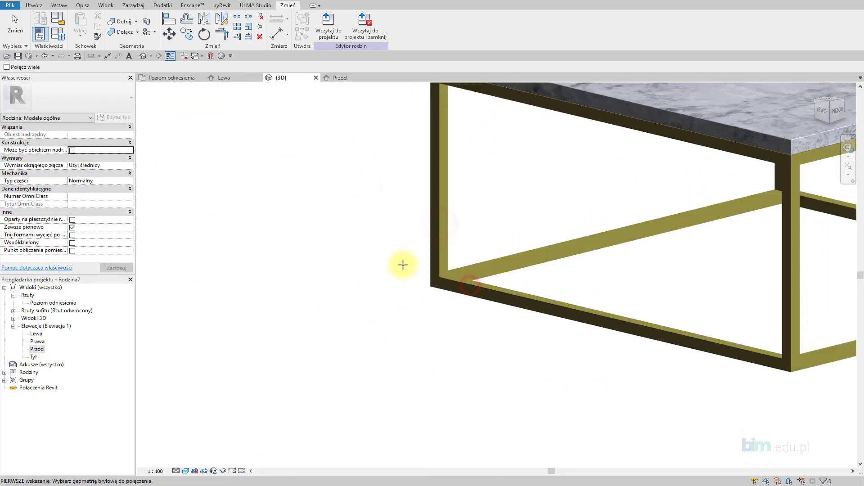
{"action": "key", "text": "Escape"}
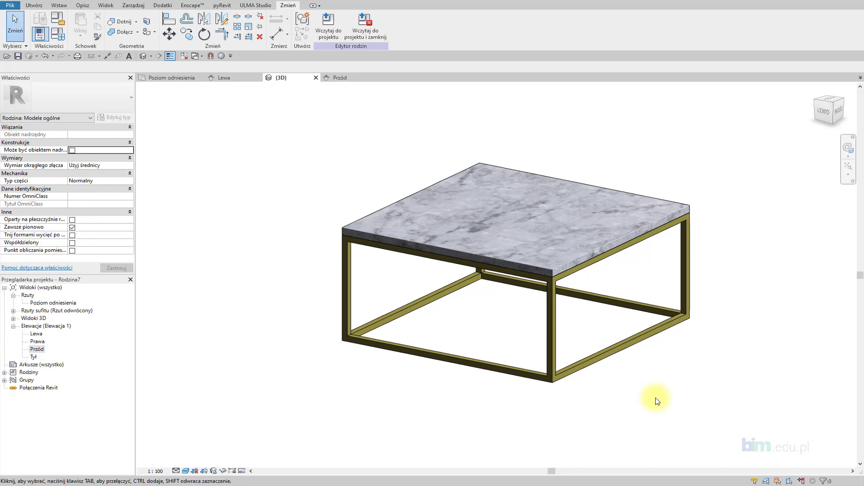